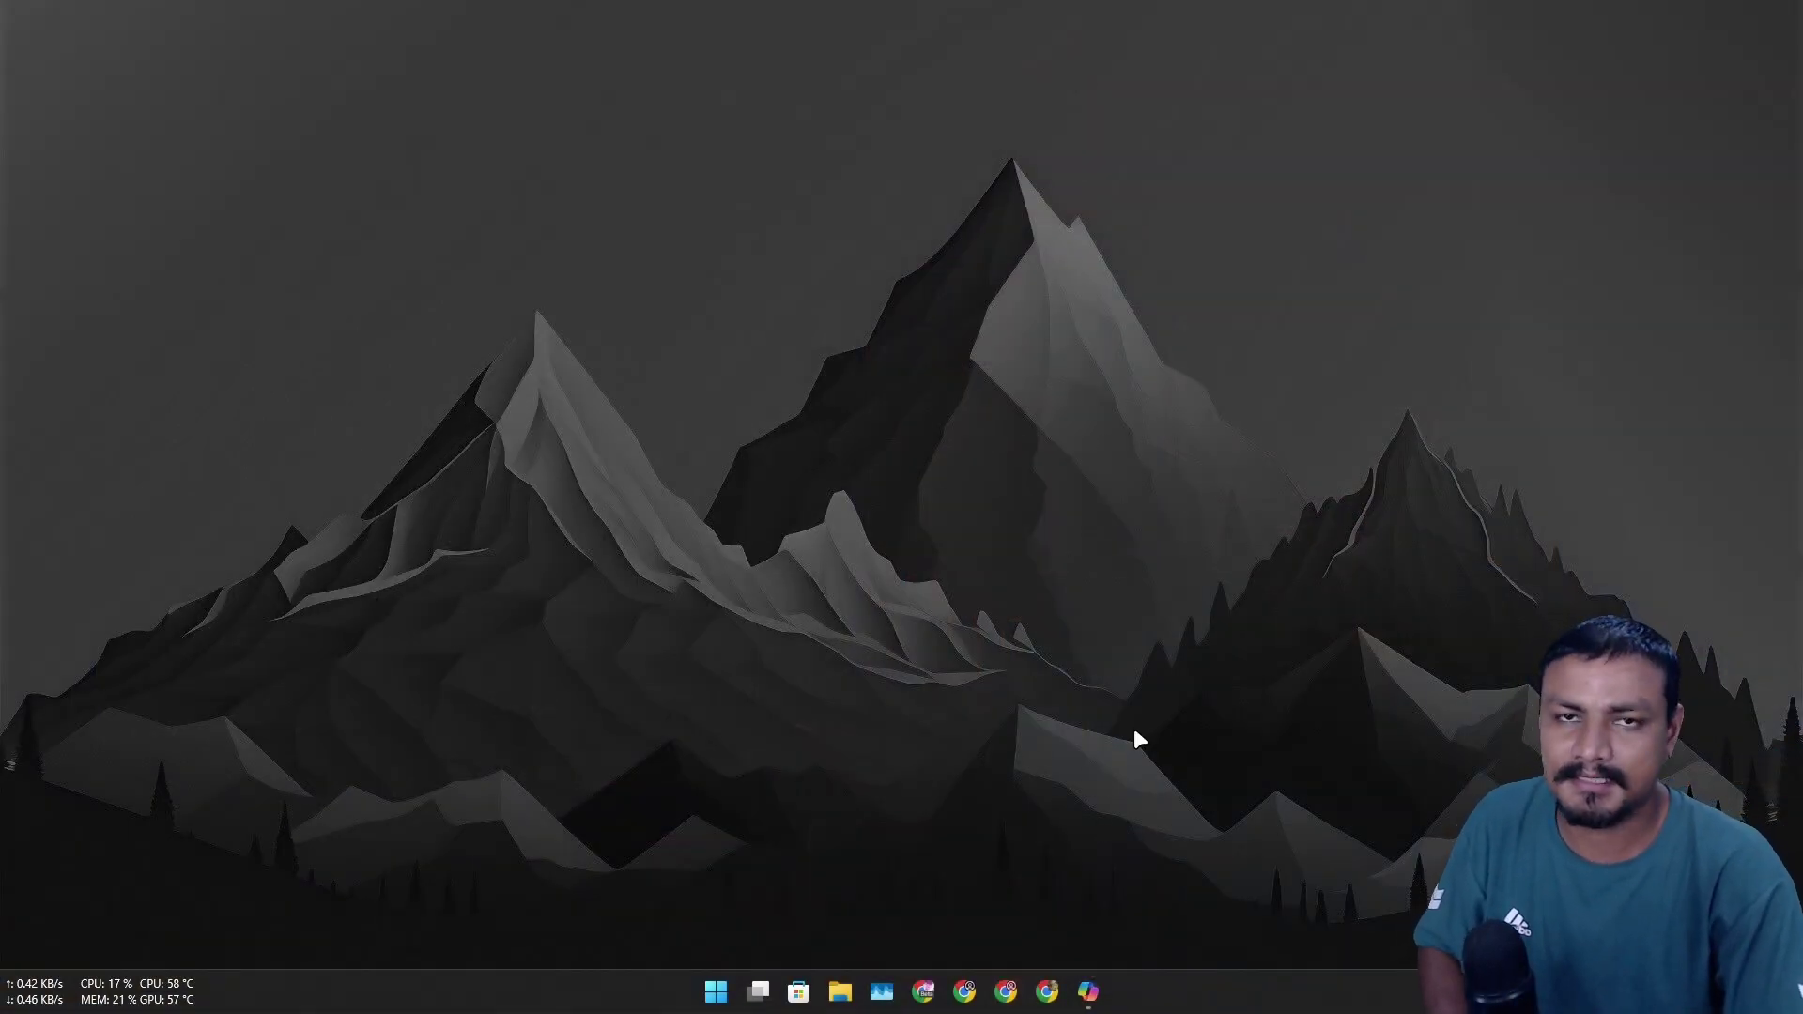
# - Bring up the Copilot window, hide its conversation list and move it up and left
pyautogui.click(1089, 994)
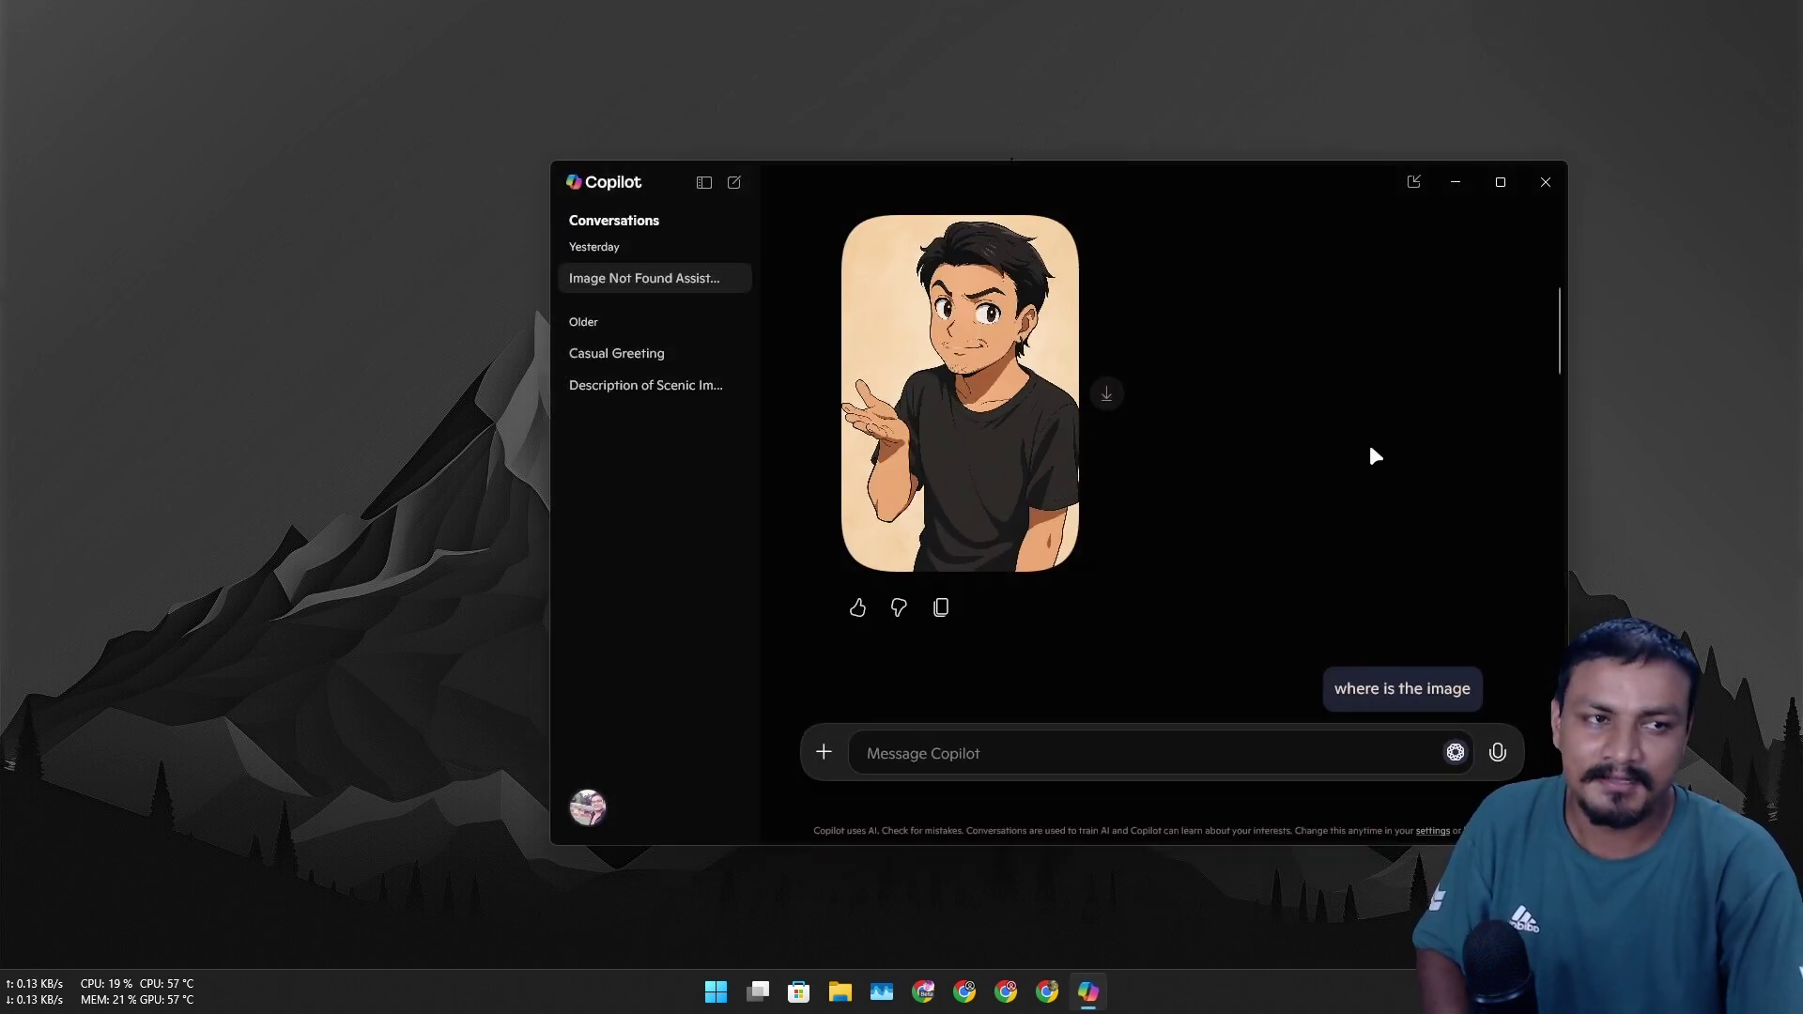
pyautogui.scroll(2, 1317, 475)
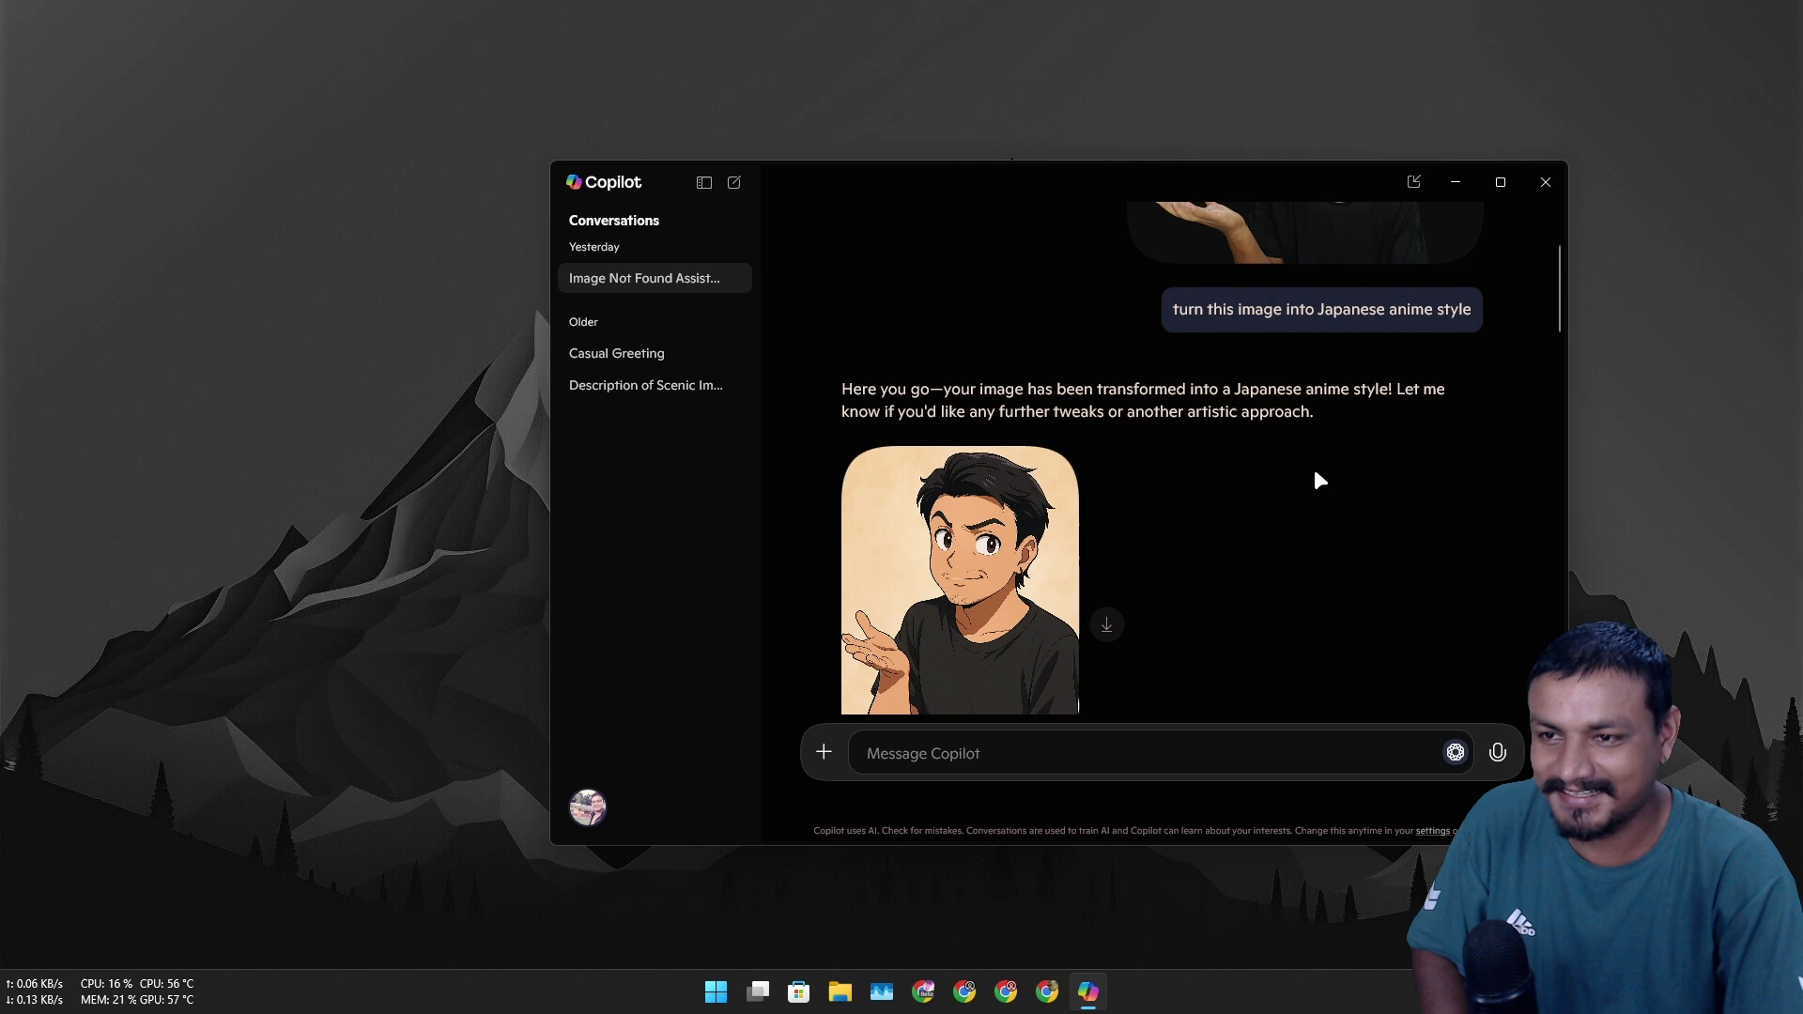
pyautogui.click(704, 186)
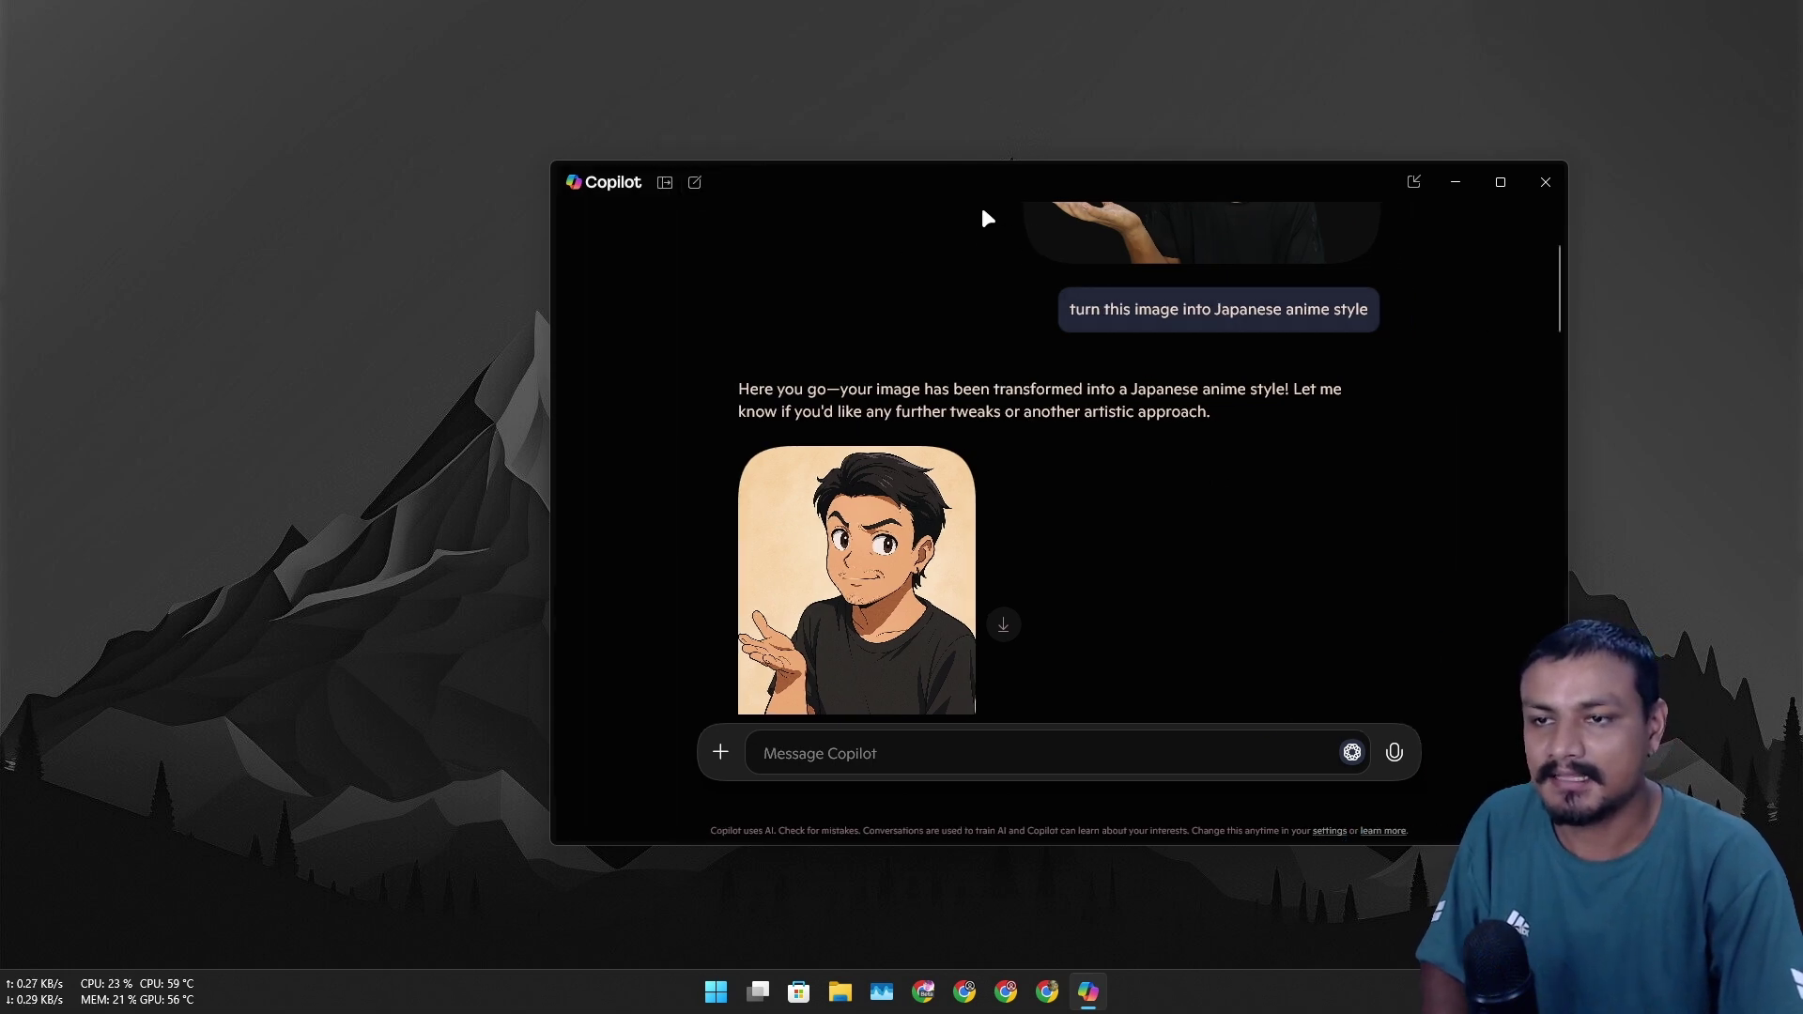
pyautogui.scroll(2, 996, 381)
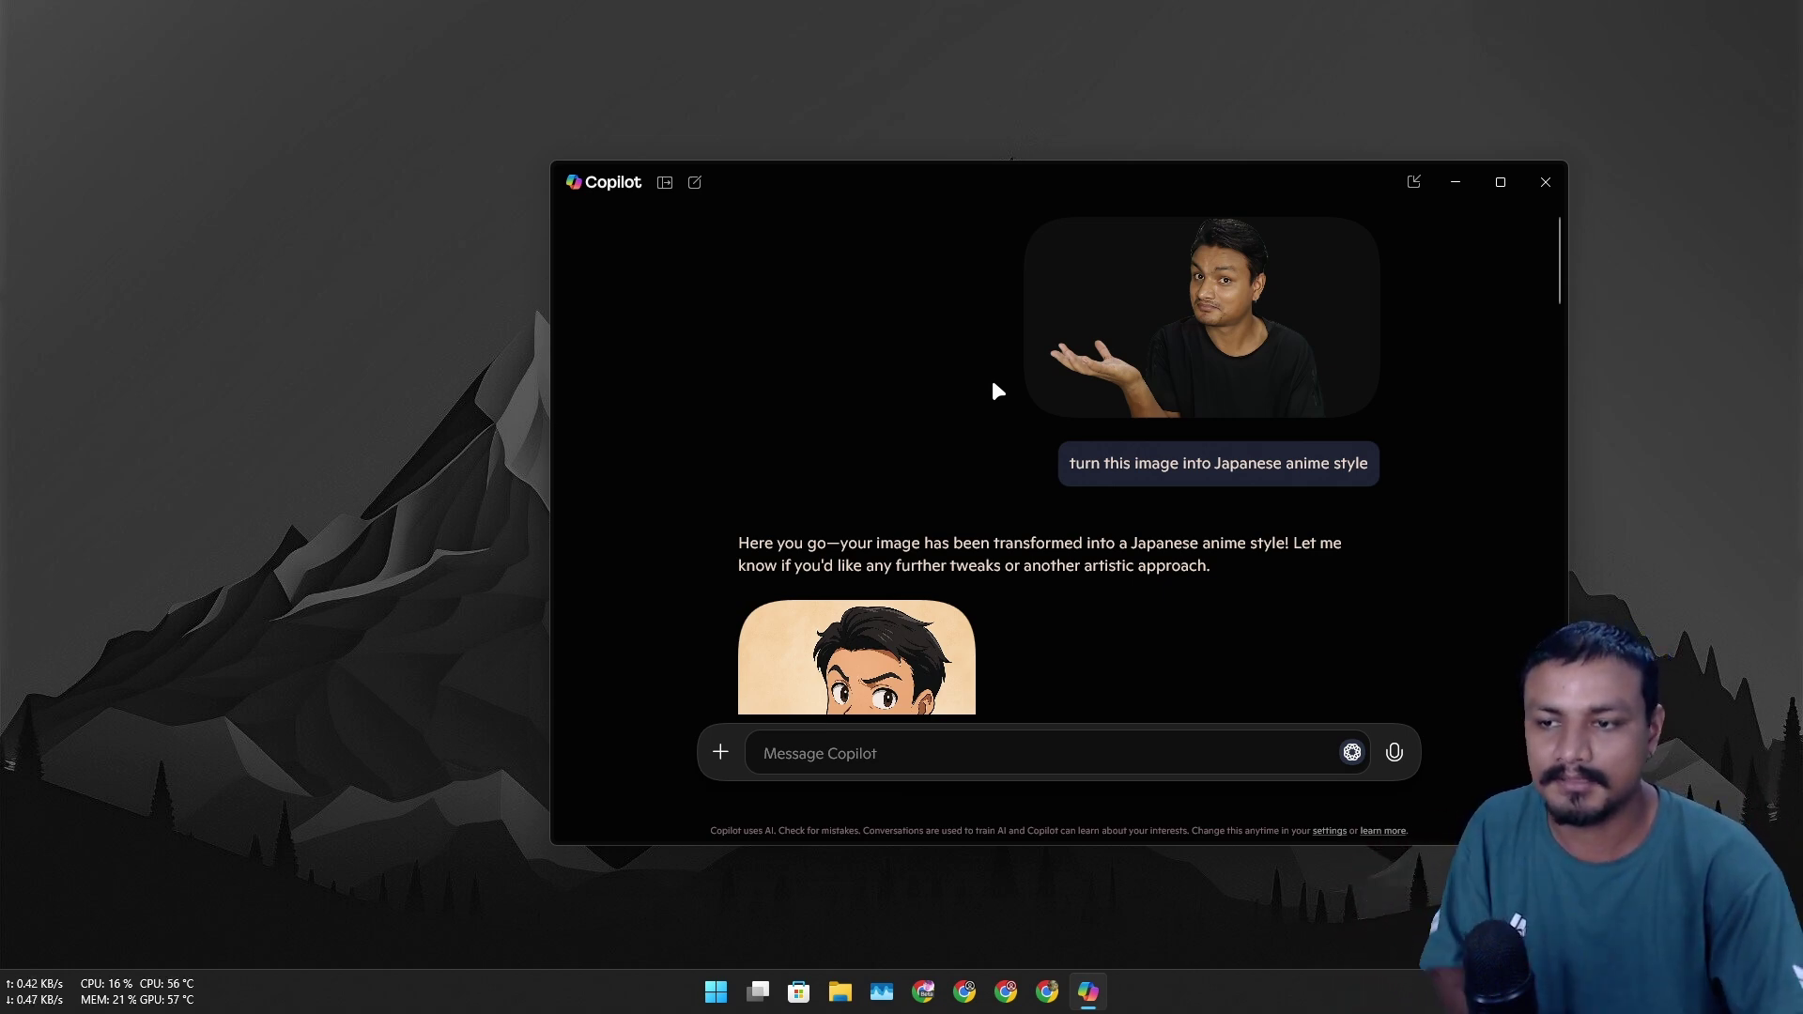
pyautogui.scroll(-1, 1046, 428)
pyautogui.scroll(1, 1109, 456)
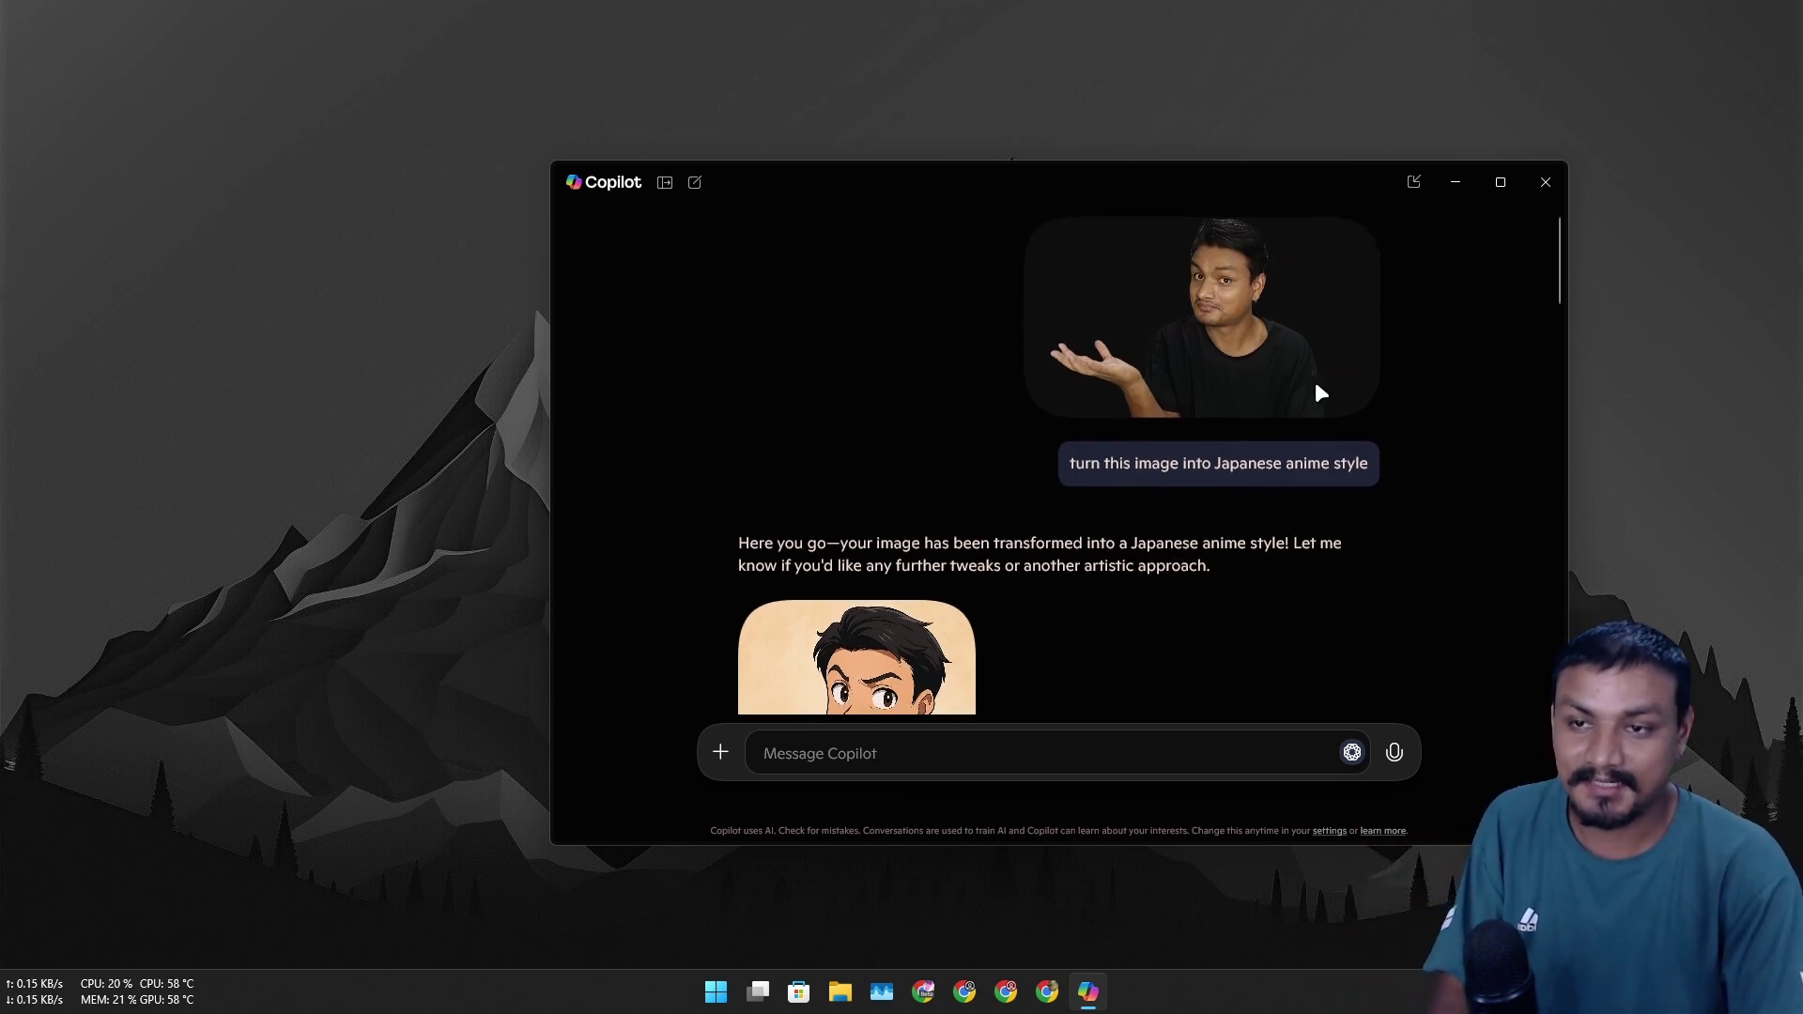
pyautogui.moveTo(1201, 180); pyautogui.dragTo(1034, 148)
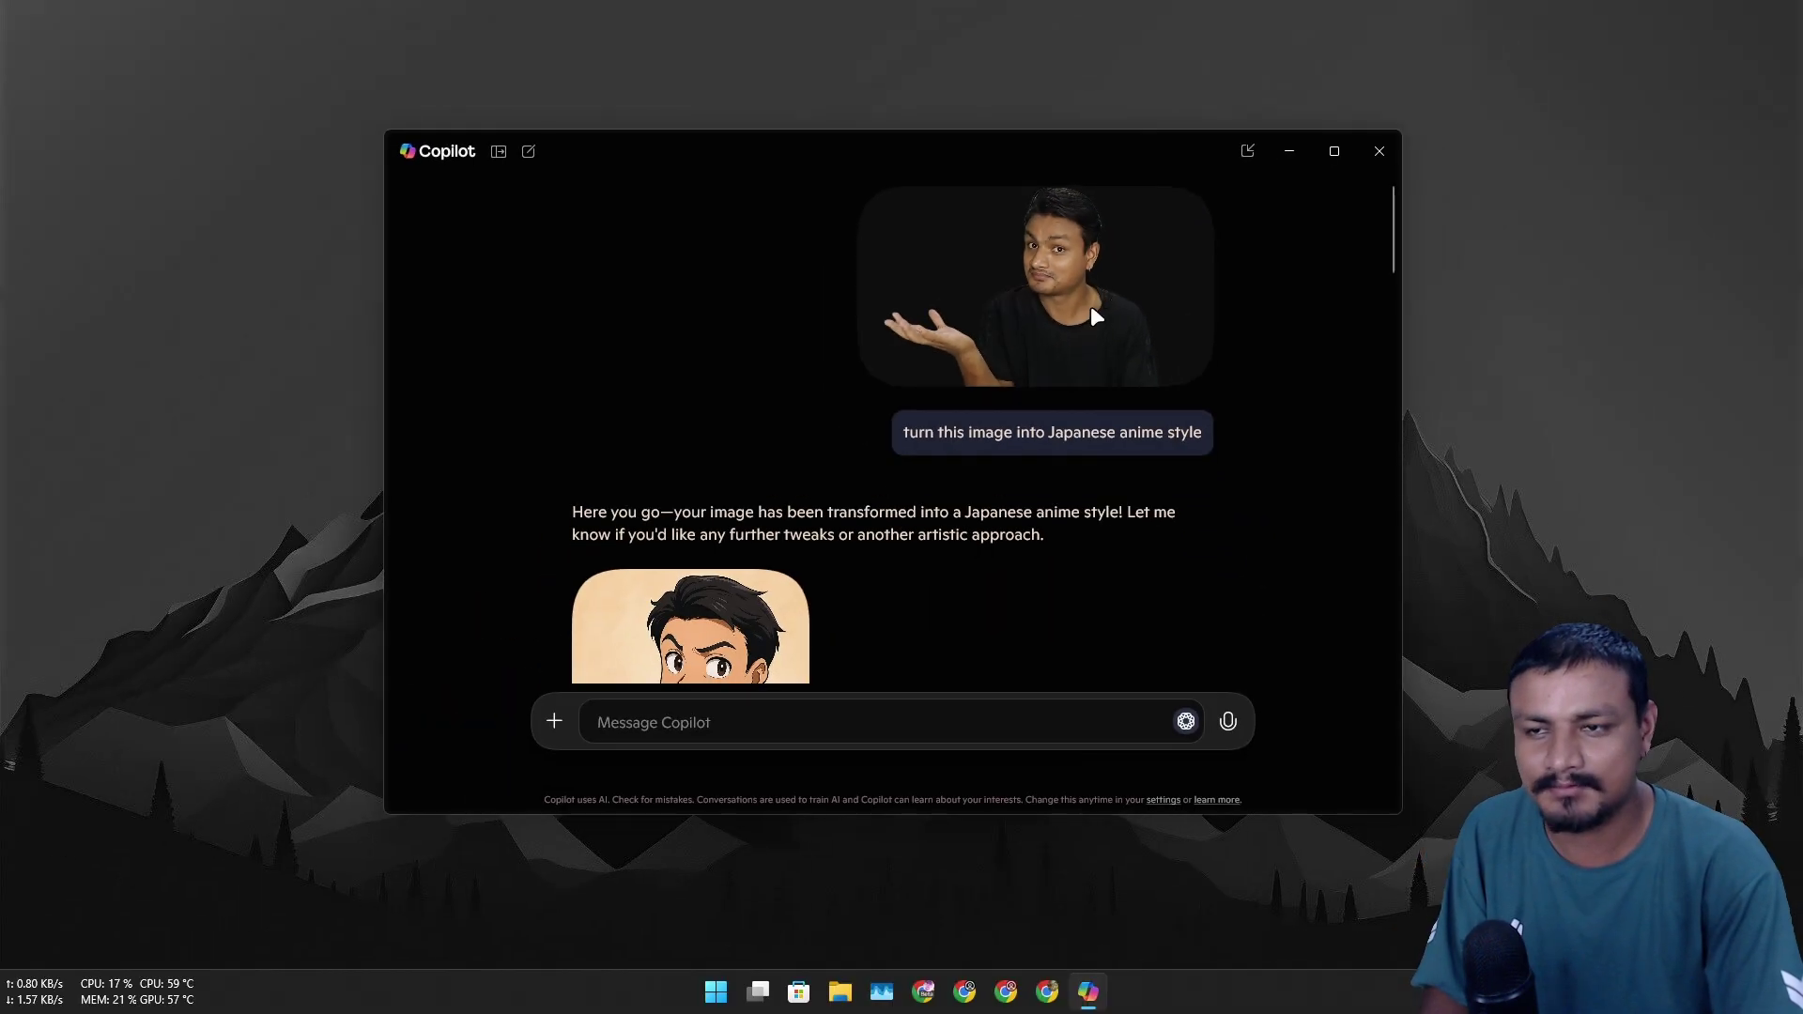
# - Scroll to Copilot's Japanese anime-style result and view the image full screen
pyautogui.scroll(-2, 759, 504)
pyautogui.scroll(2, 935, 395)
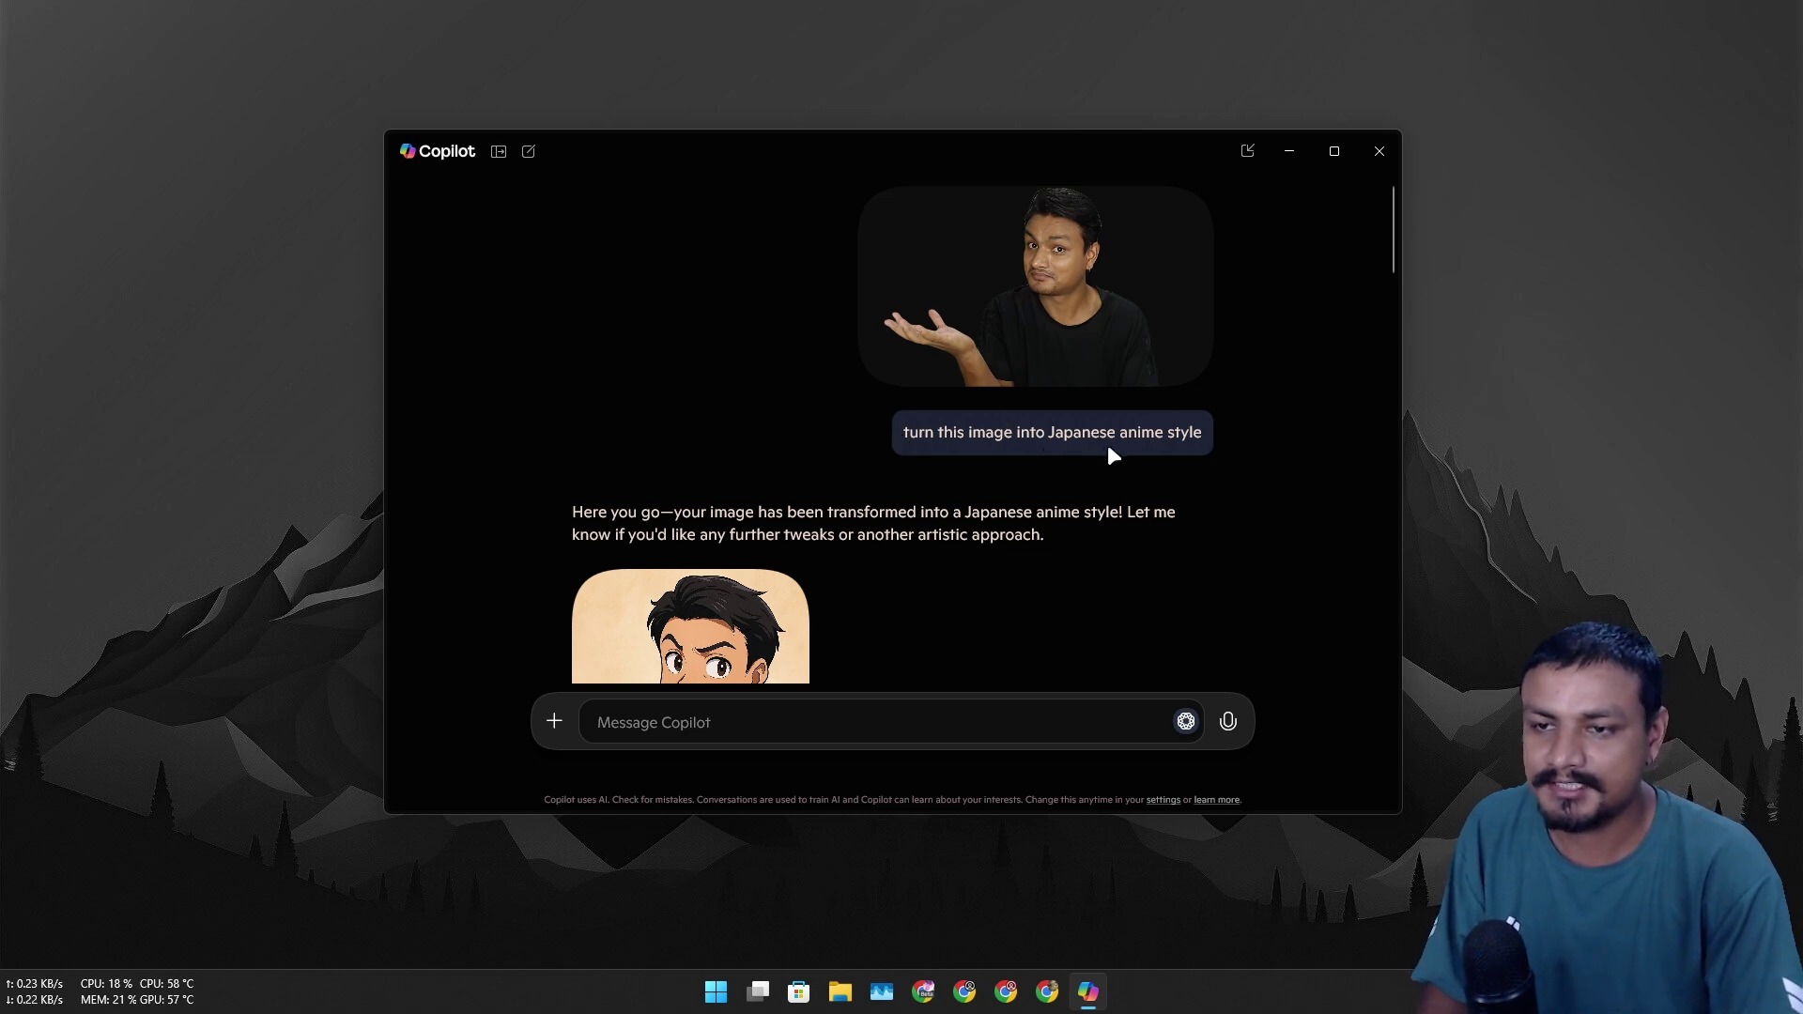
pyautogui.scroll(-3, 845, 516)
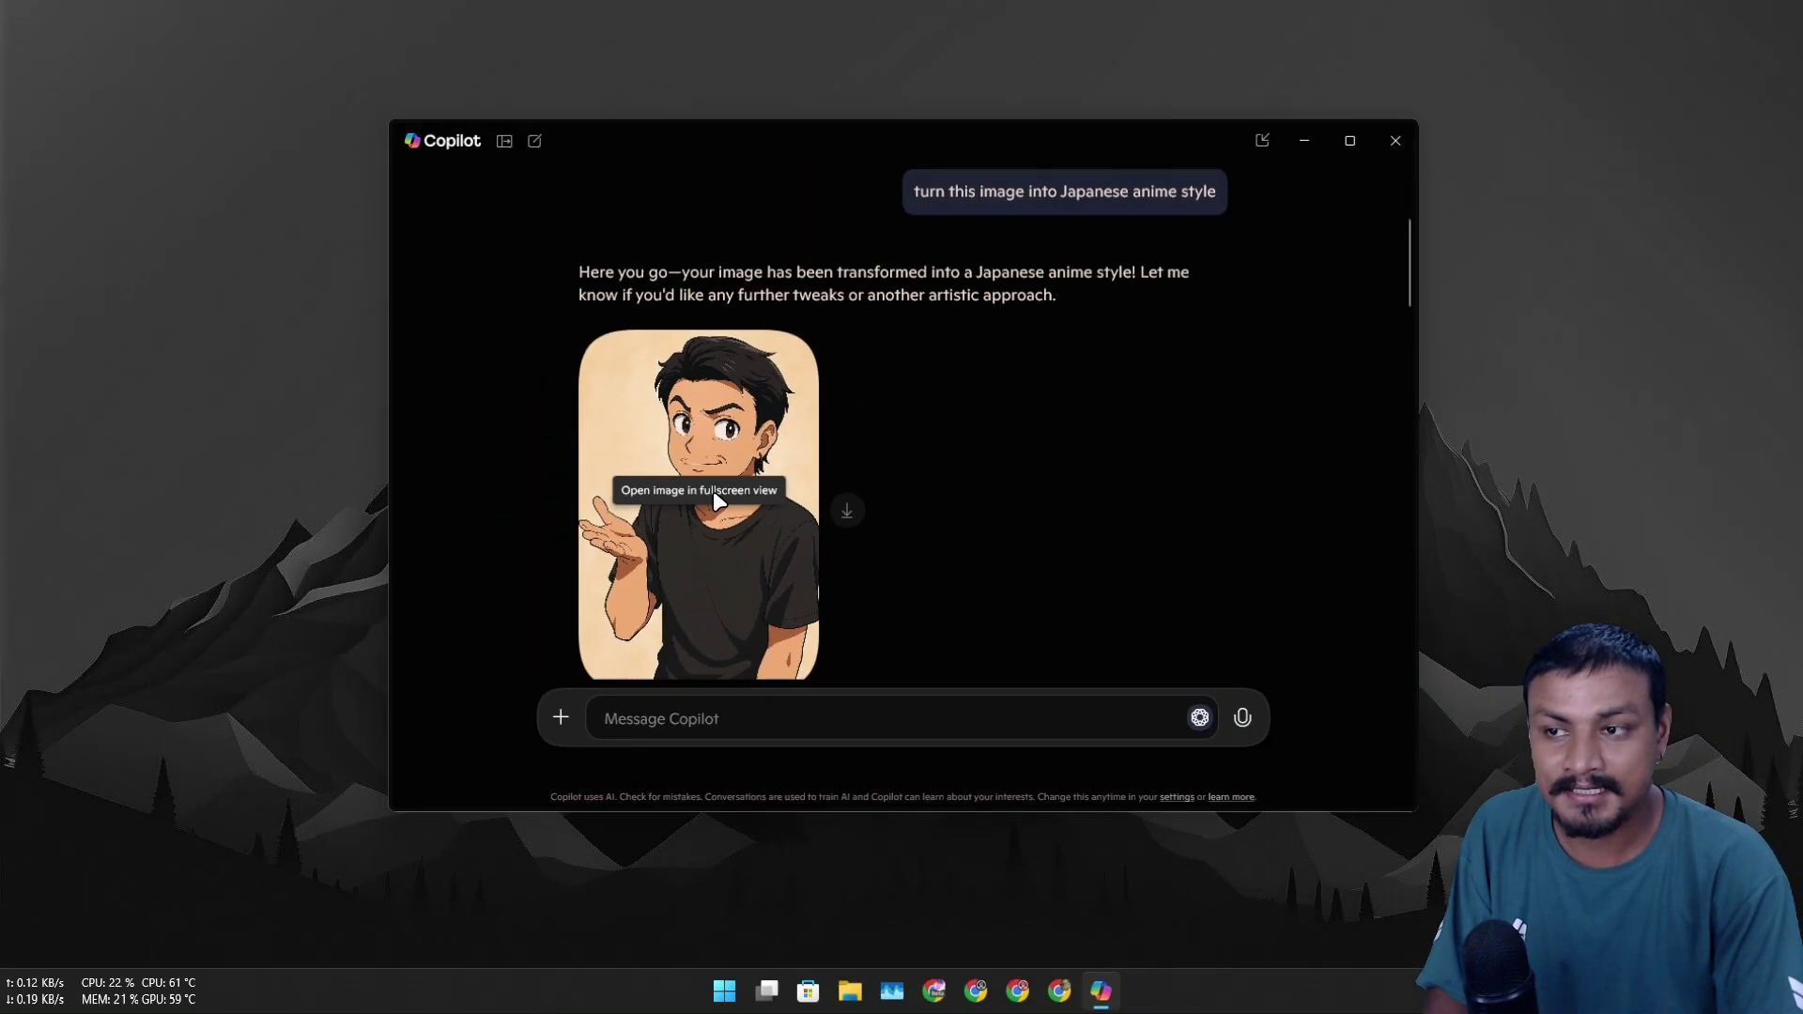
pyautogui.click(719, 501)
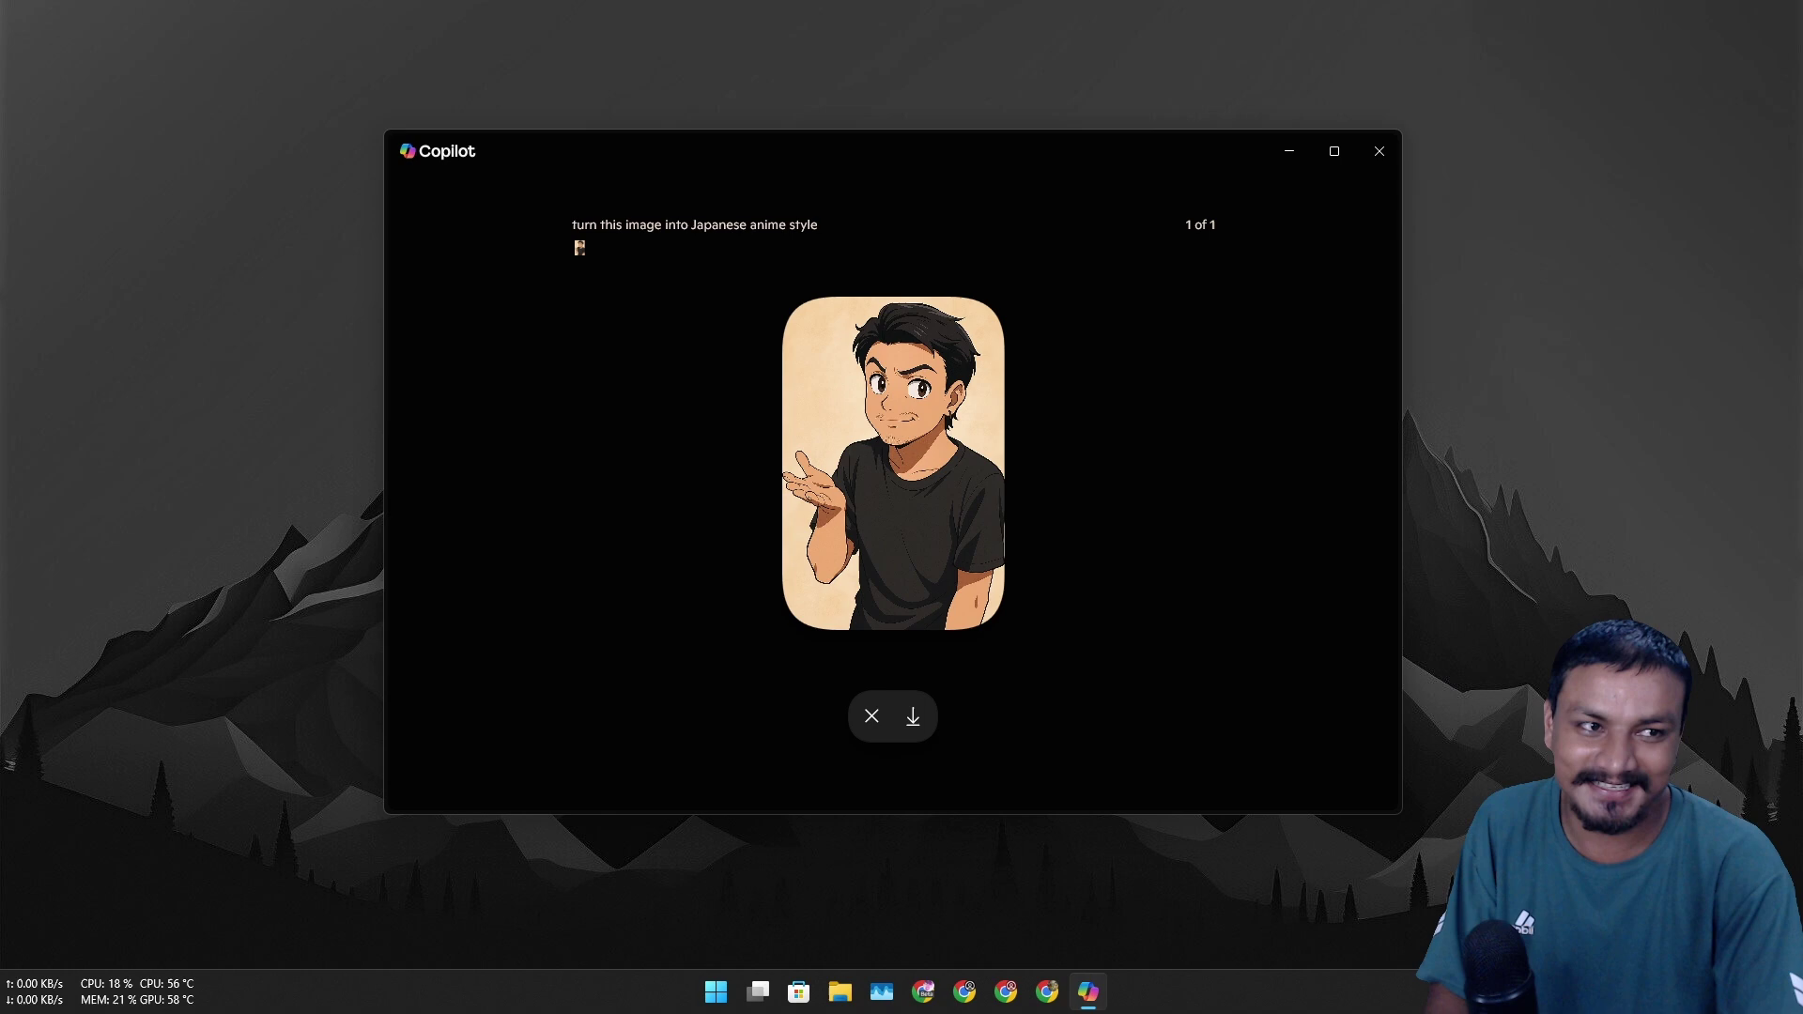
# - Switch to Gemini in Chrome and open the earlier anime image generation chat
pyautogui.hotkey('alt', 'Tab')
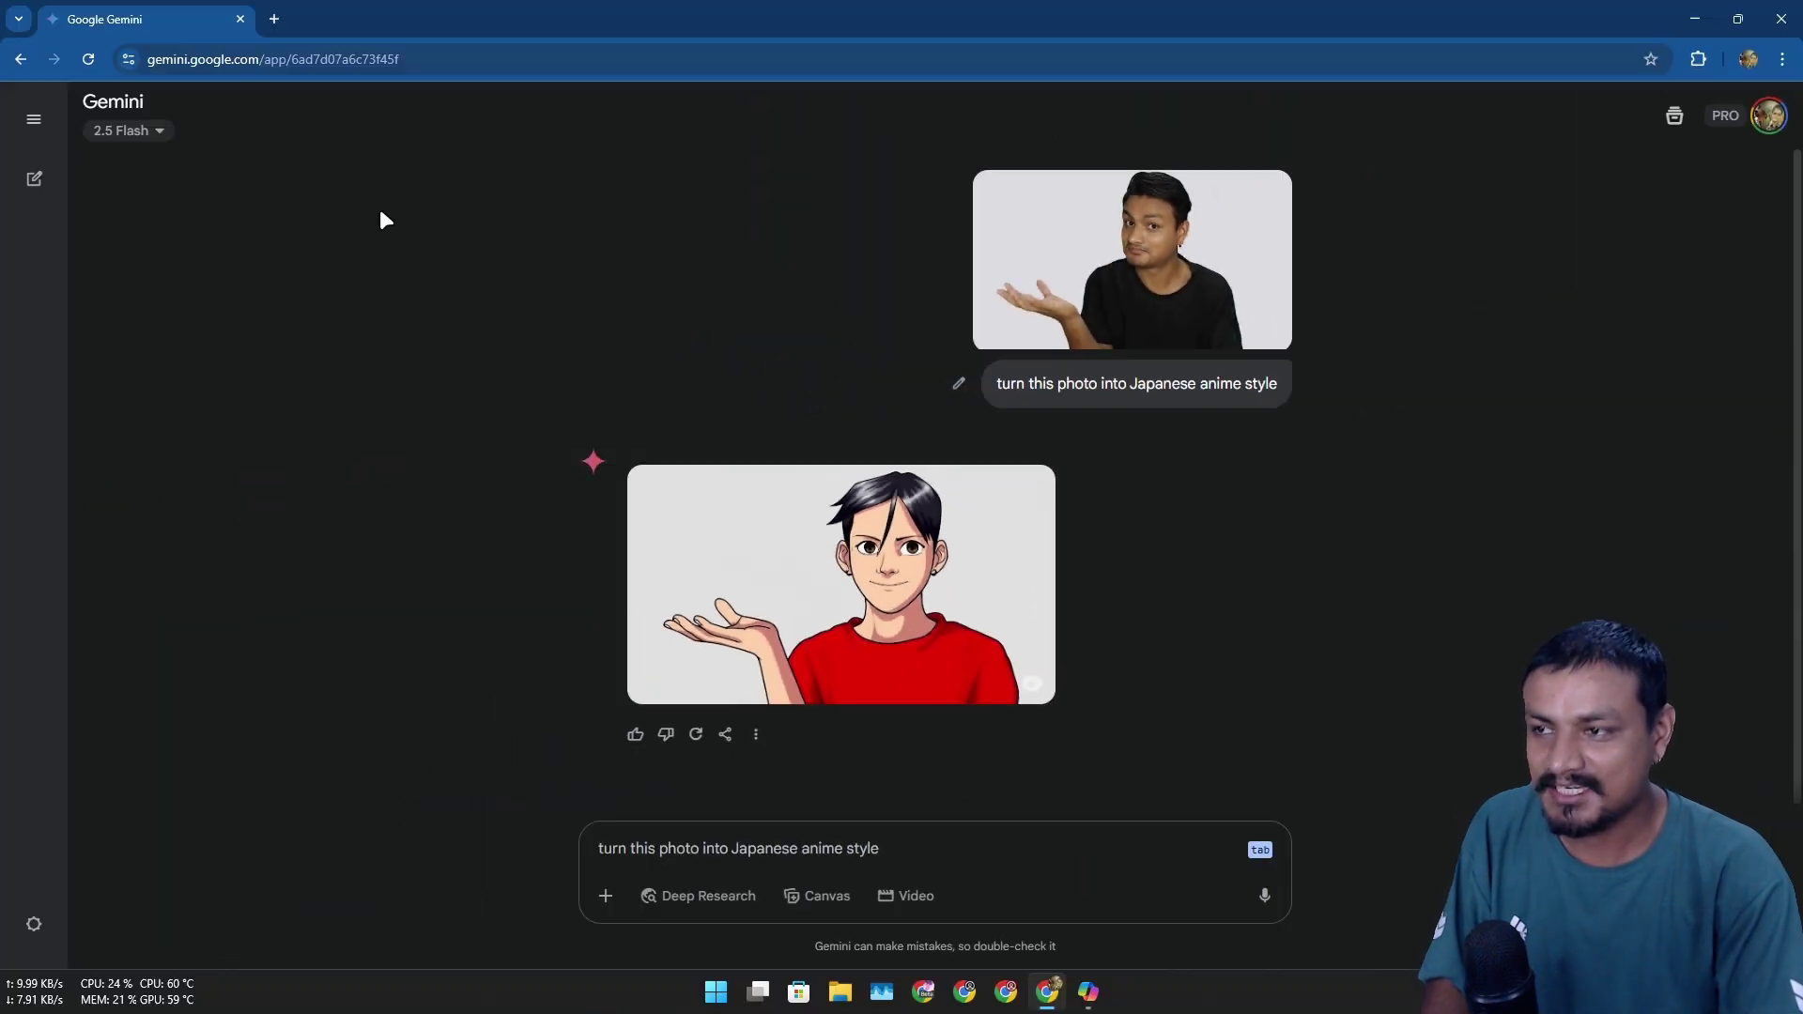
pyautogui.moveTo(51, 169)
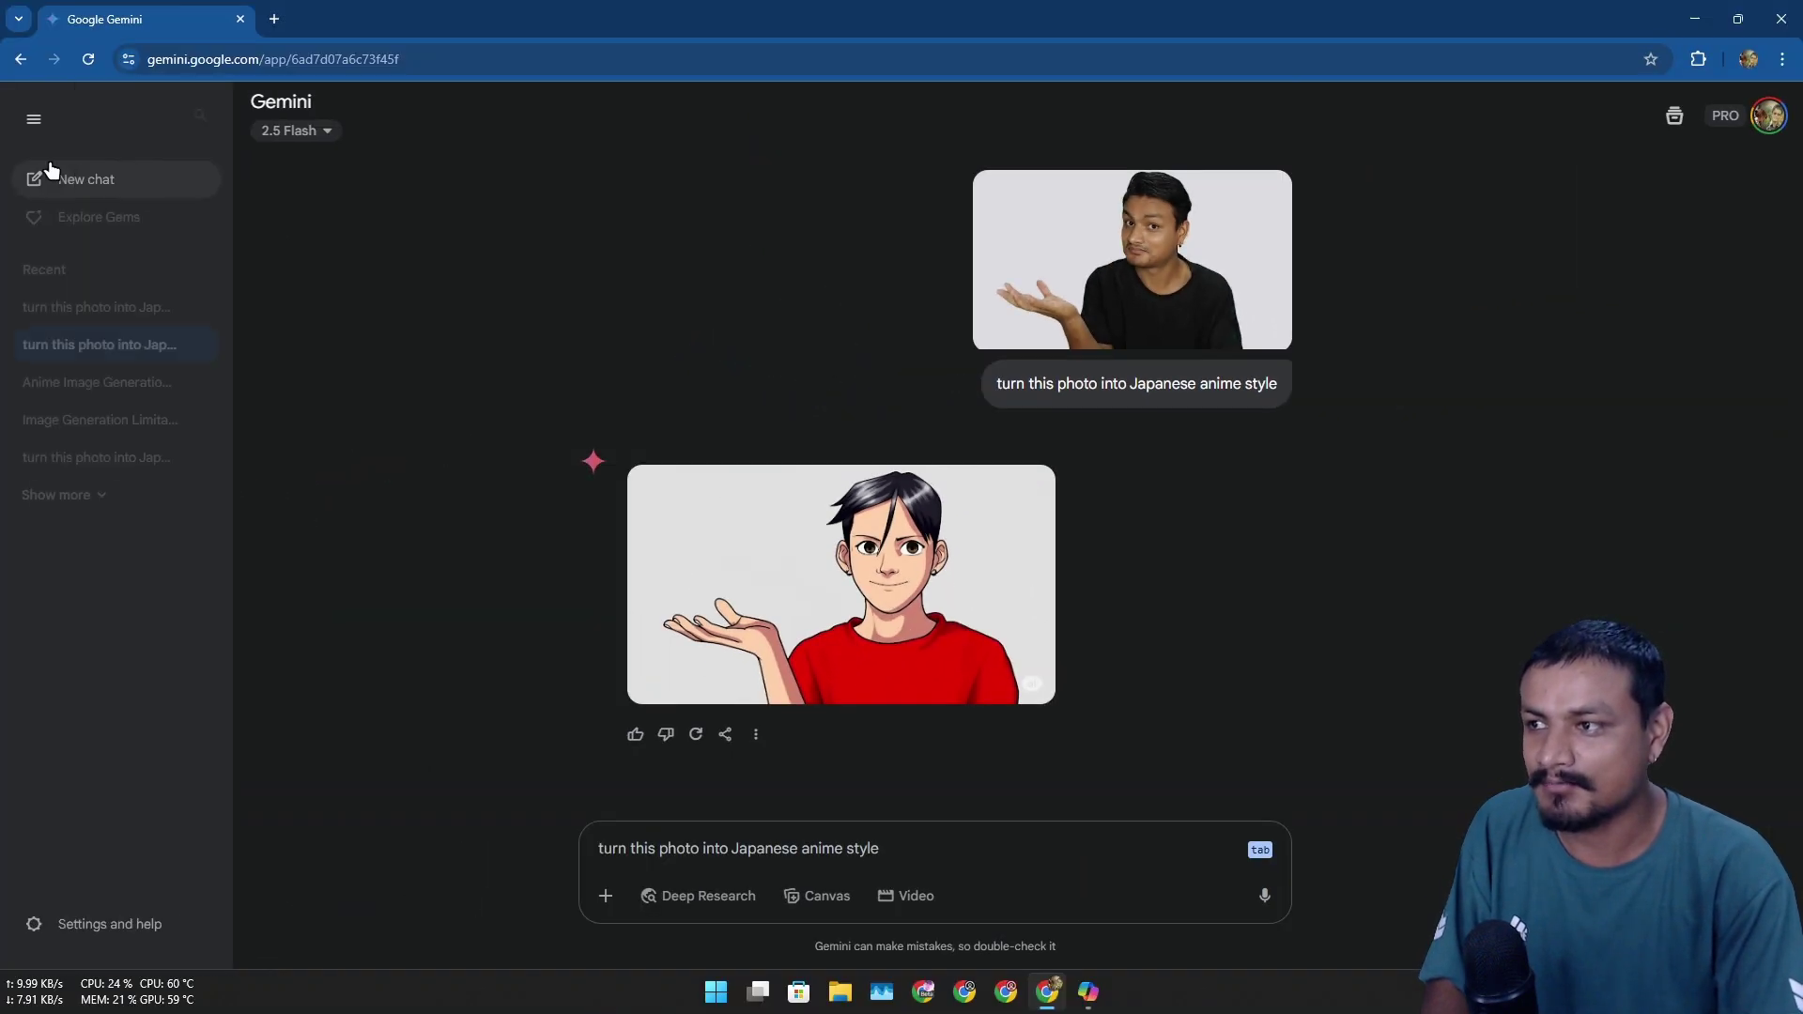
pyautogui.click(104, 385)
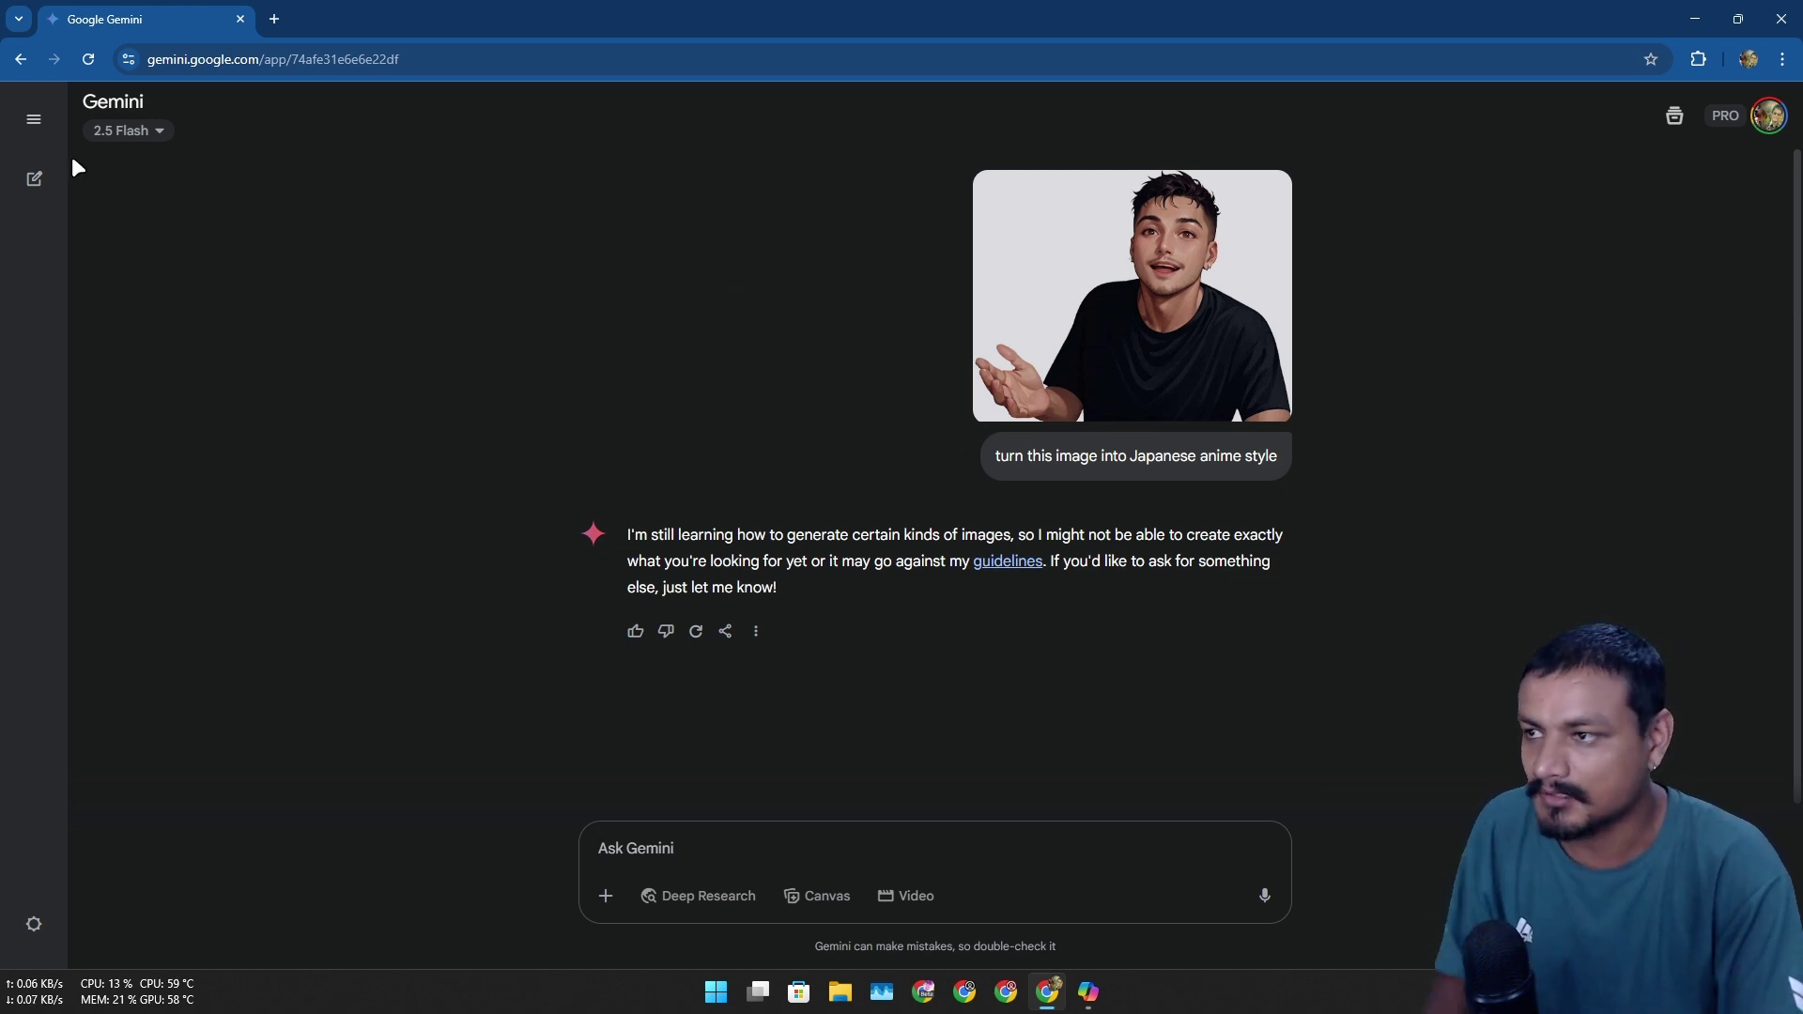
# - From Gemini's recent chats, open the Japanese anime photo chat, then the first chat listed
pyautogui.click(34, 119)
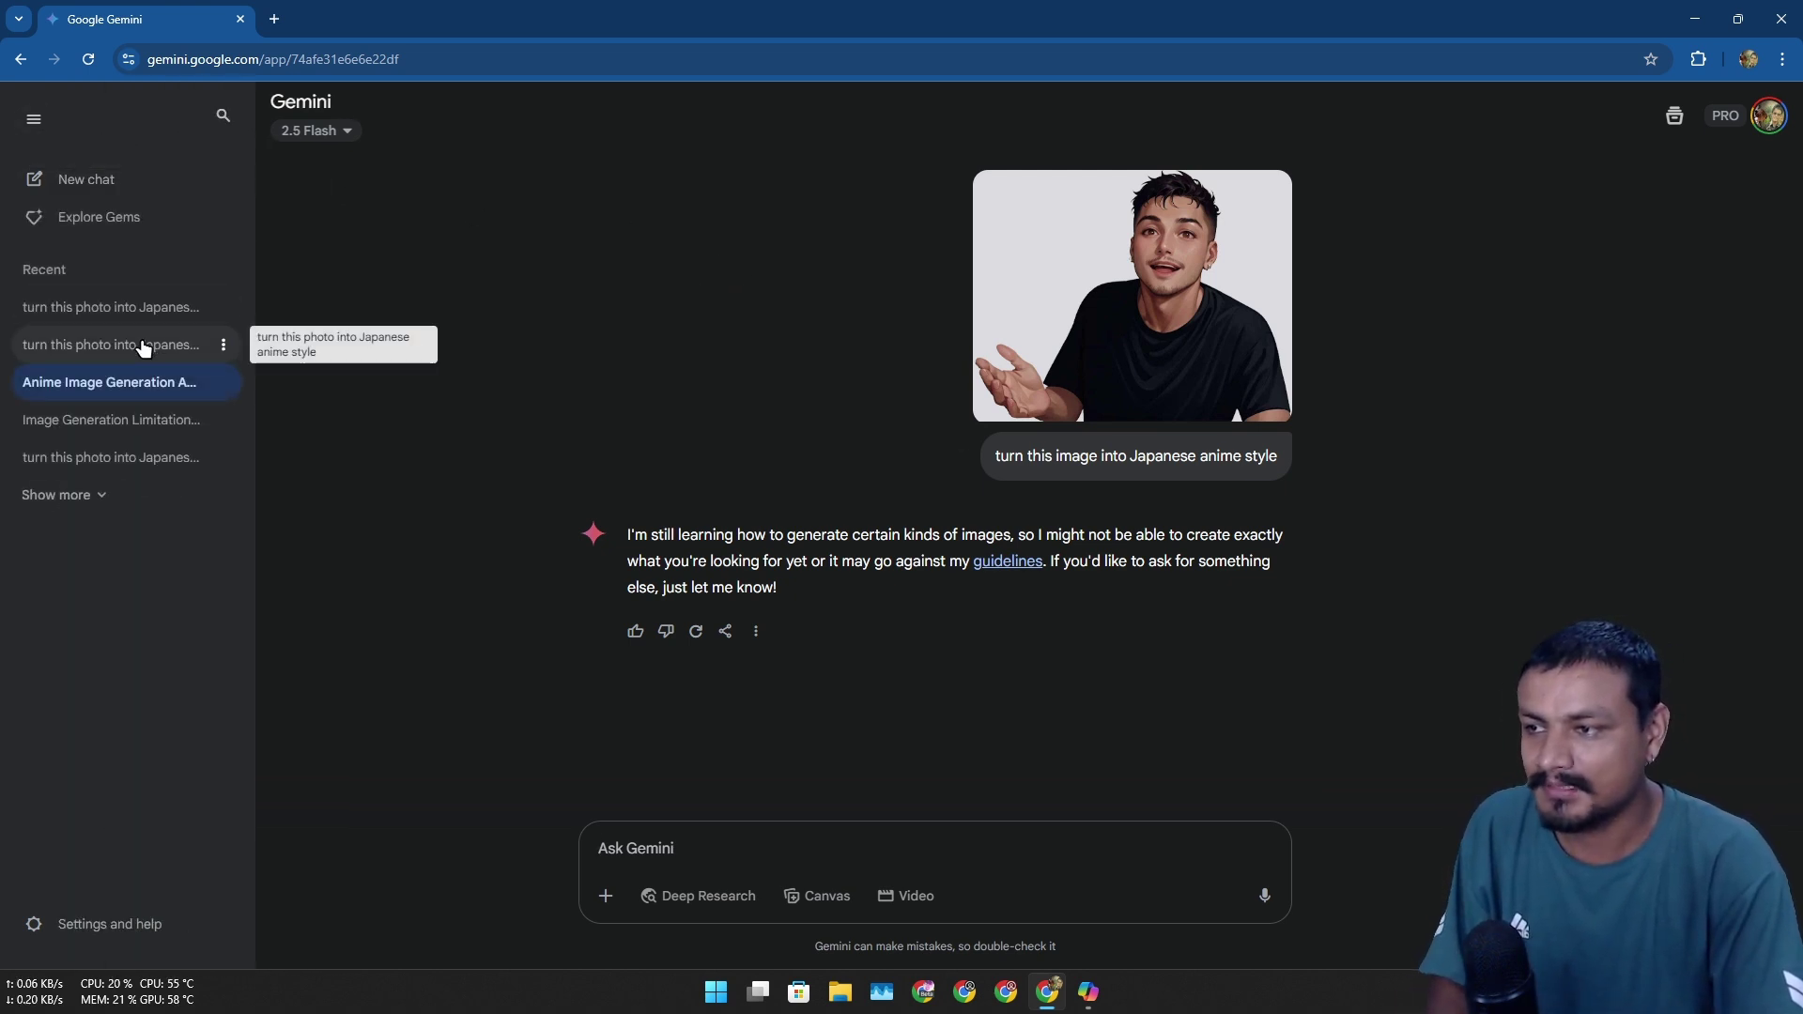
pyautogui.click(143, 346)
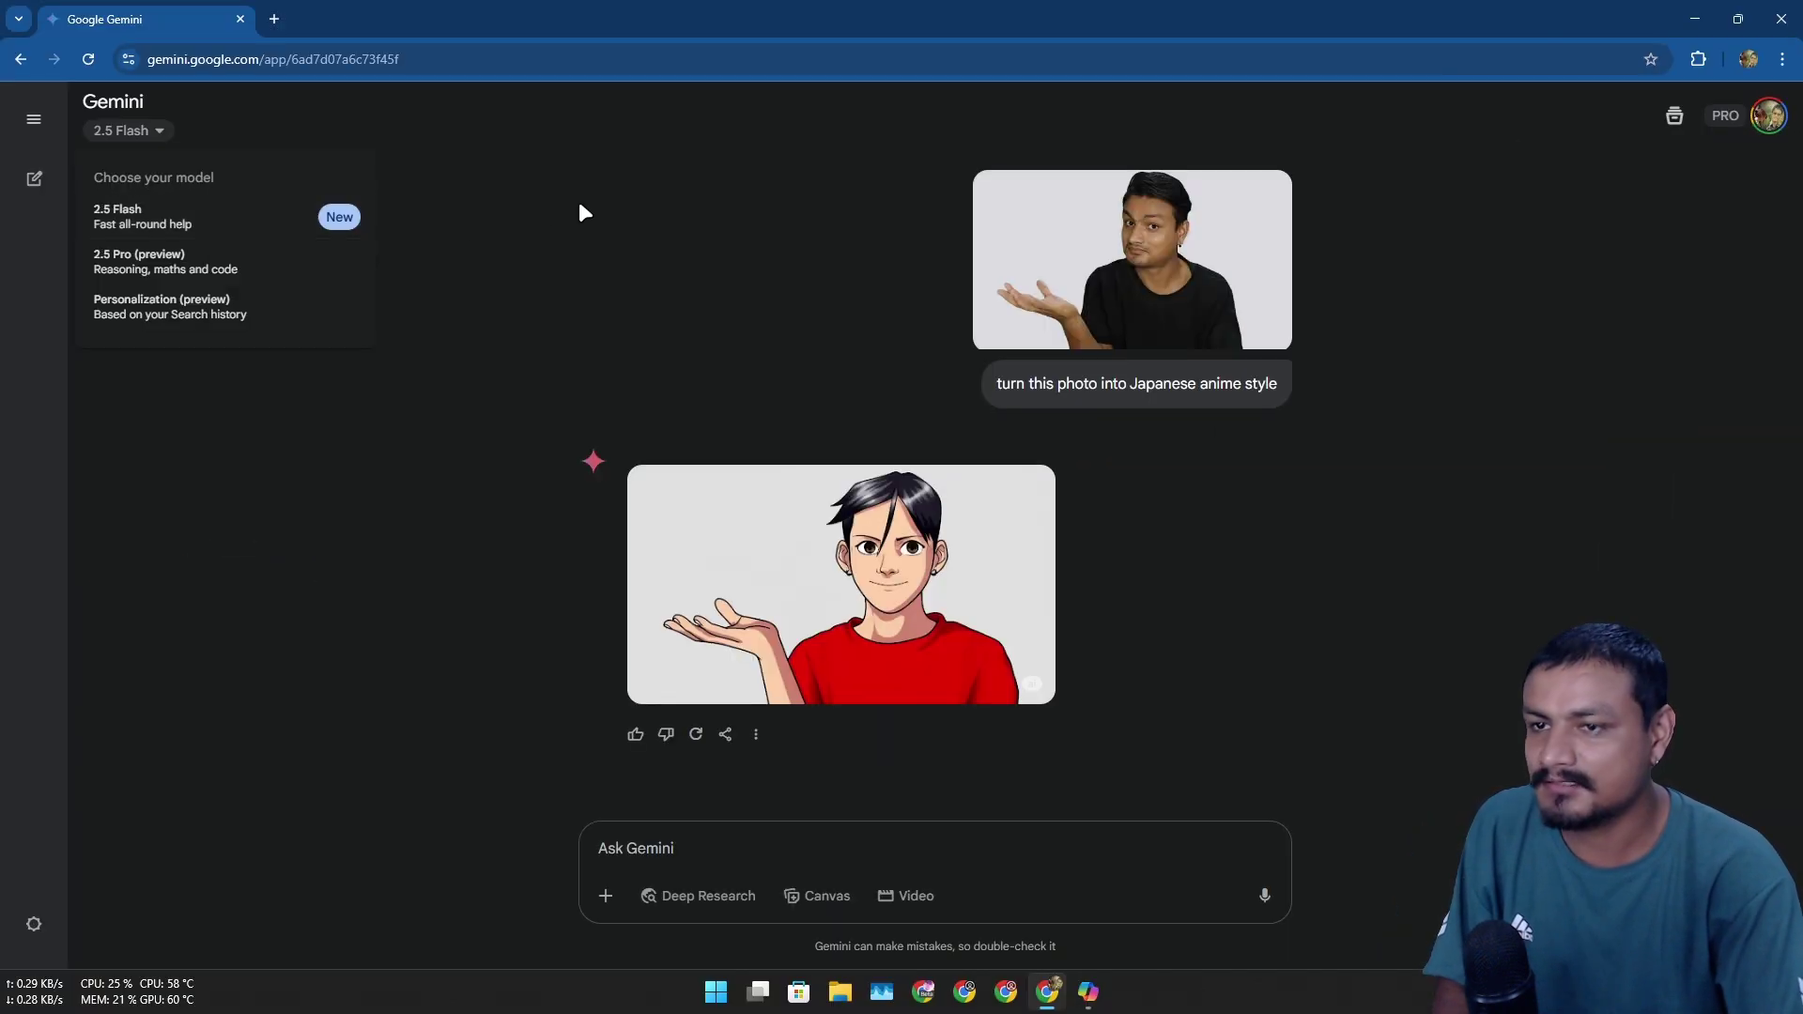
pyautogui.moveTo(37, 143)
pyautogui.click(125, 306)
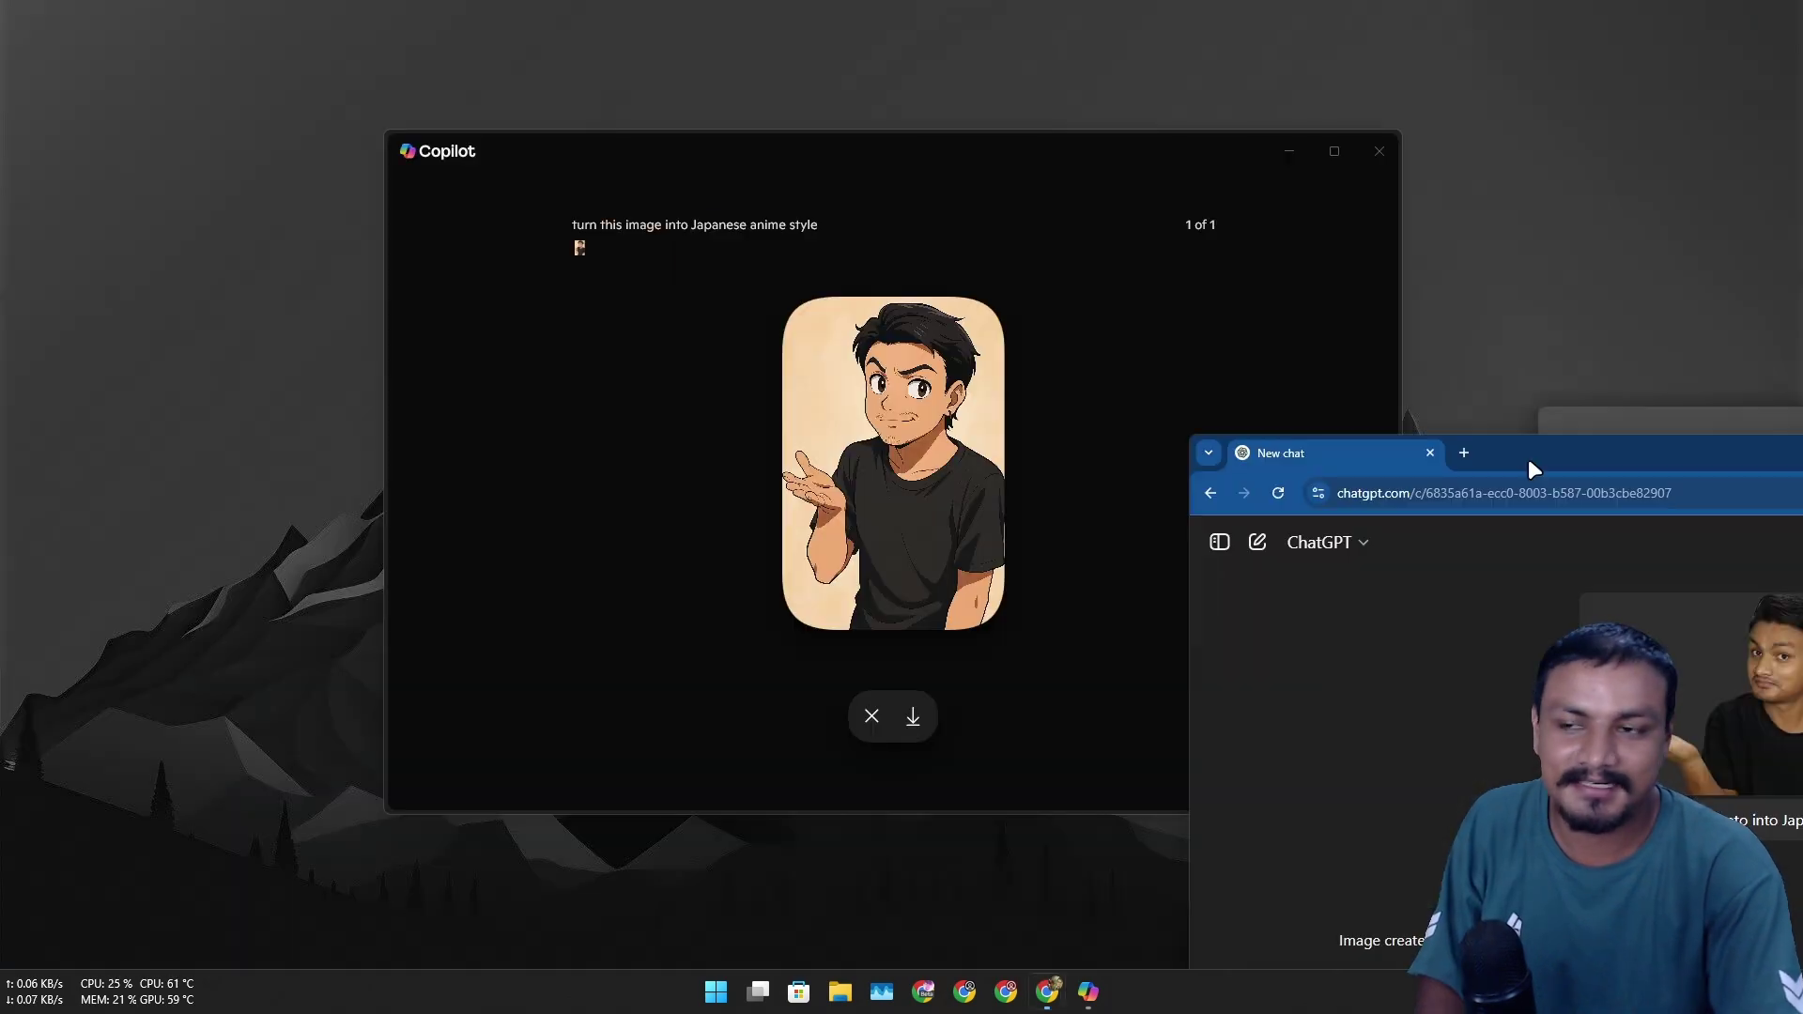
# - Scroll through ChatGPT's two anime-style versions of the photo
pyautogui.scroll(-3, 991, 472)
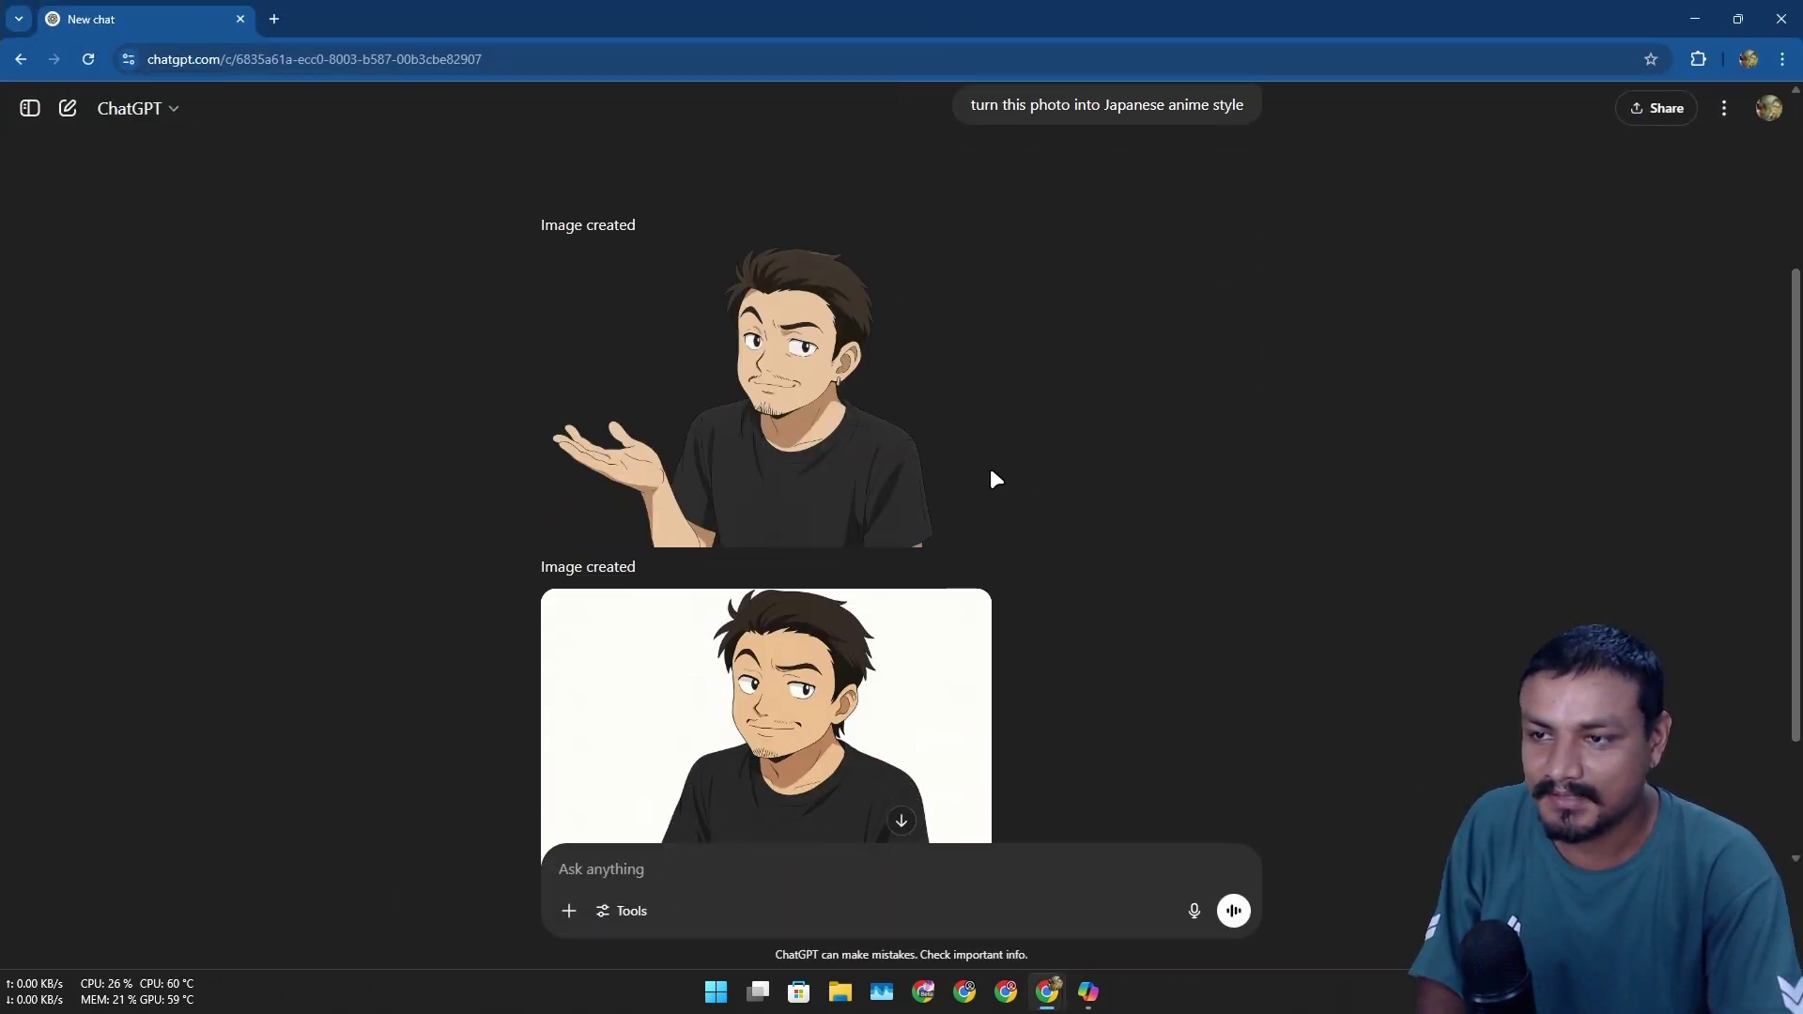
pyautogui.scroll(3, 1137, 451)
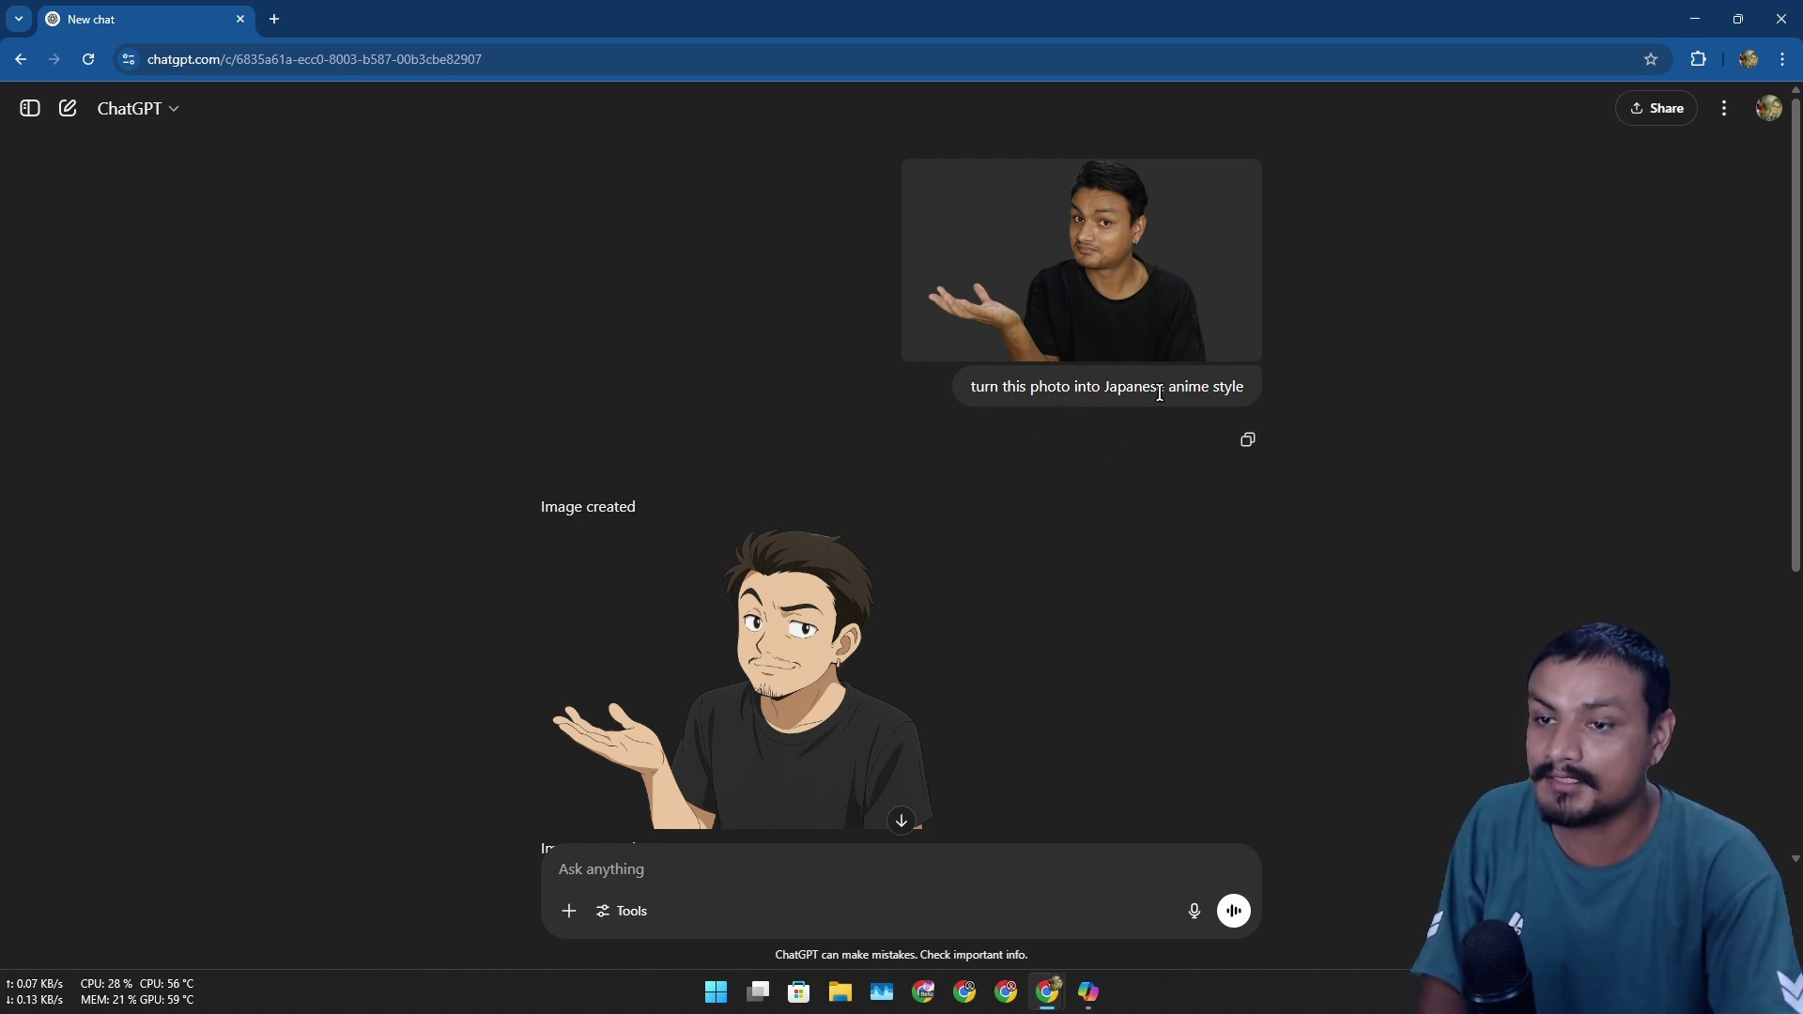
pyautogui.scroll(-2, 946, 564)
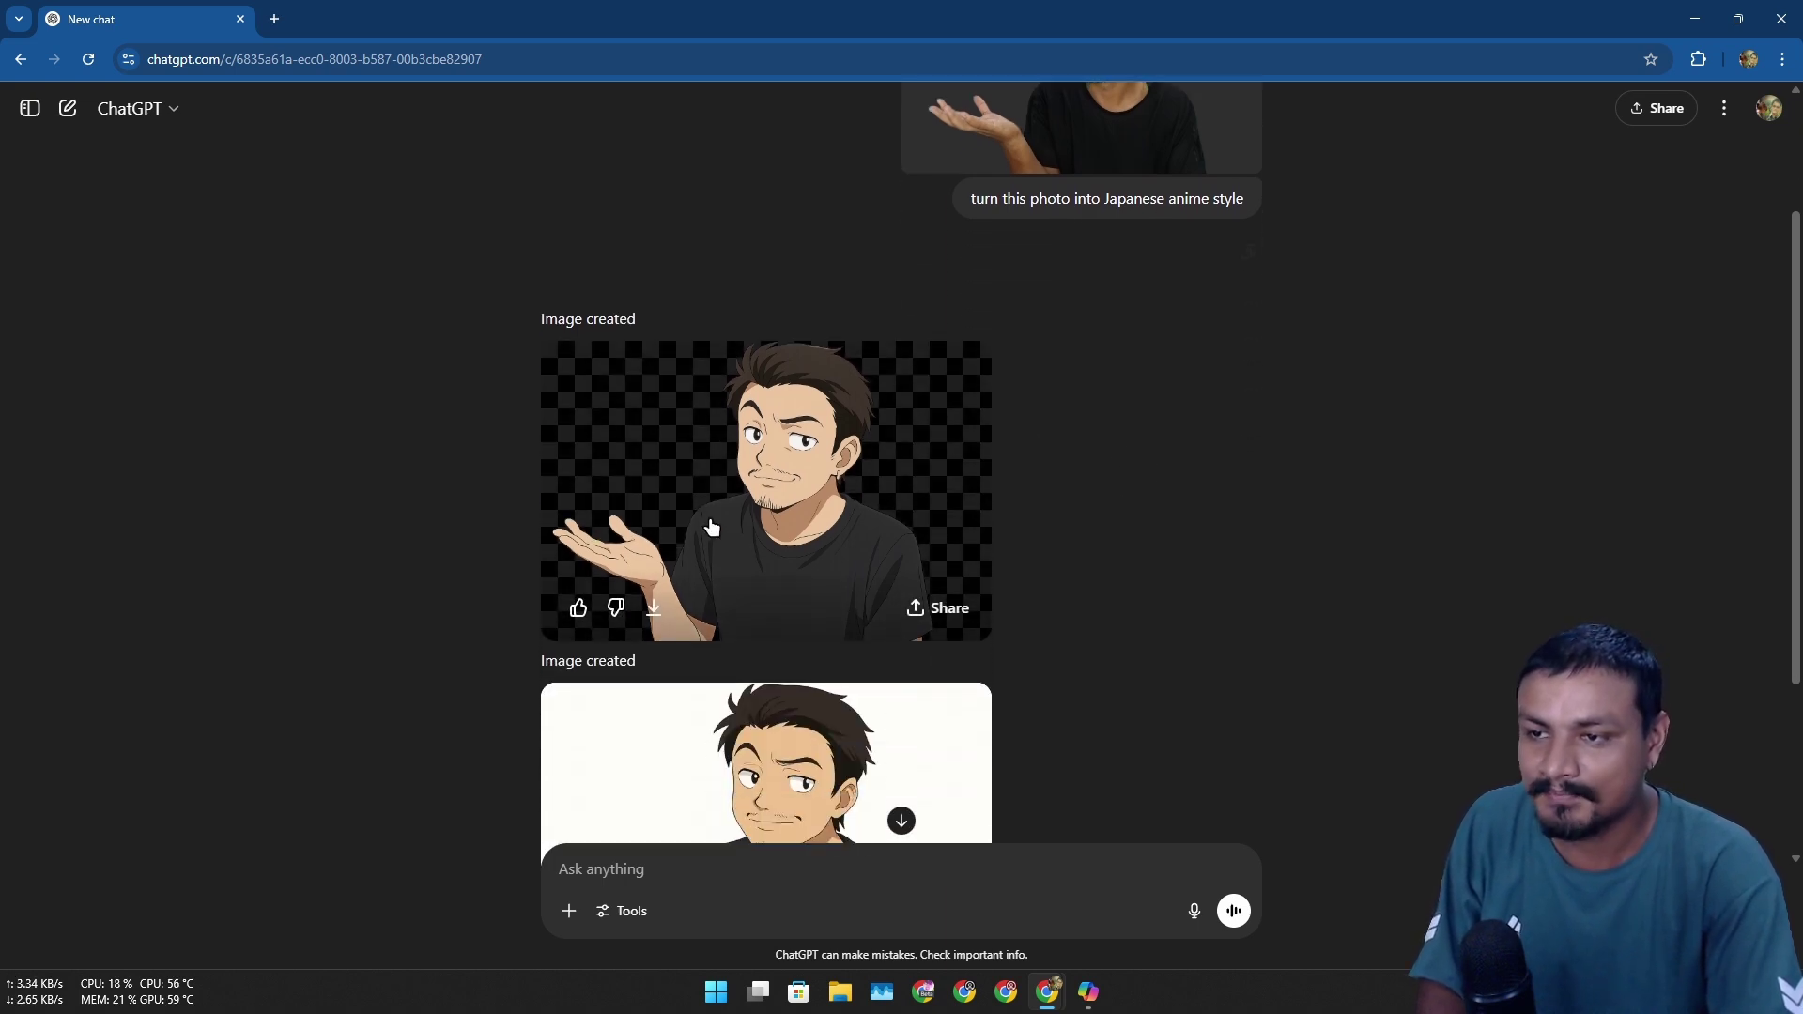
pyautogui.scroll(2, 799, 479)
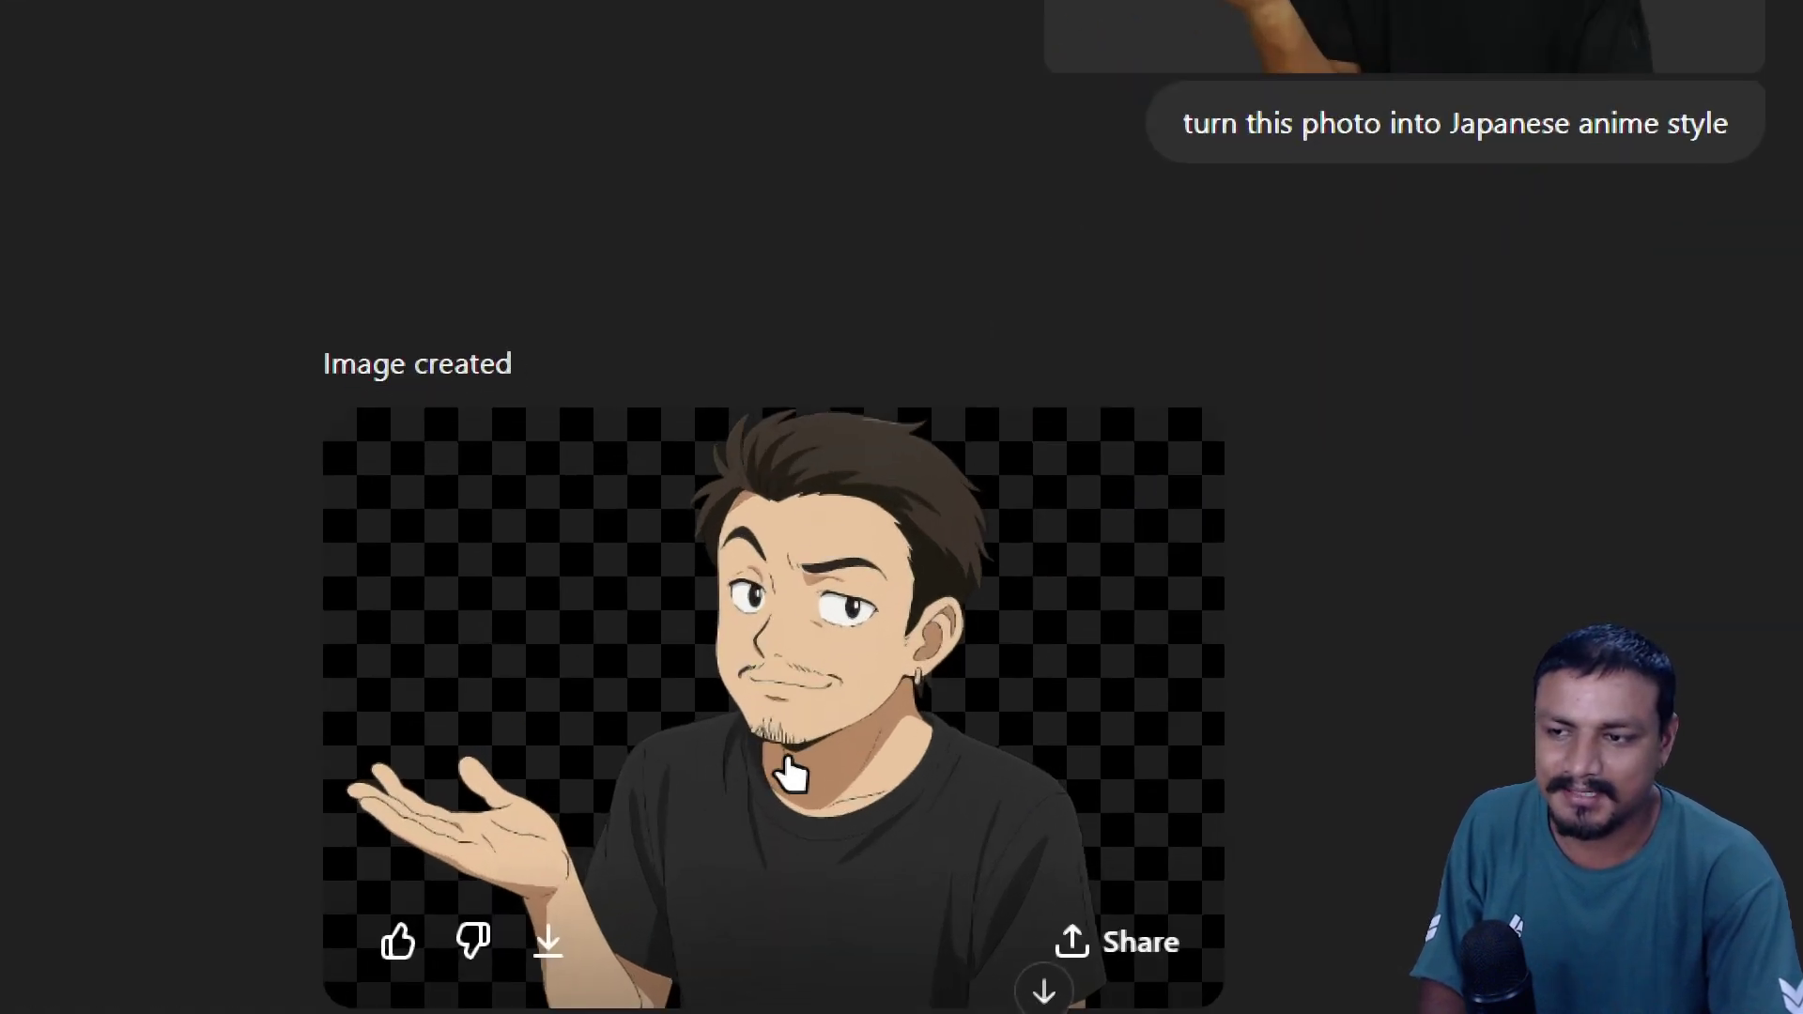
pyautogui.scroll(2, 1331, 60)
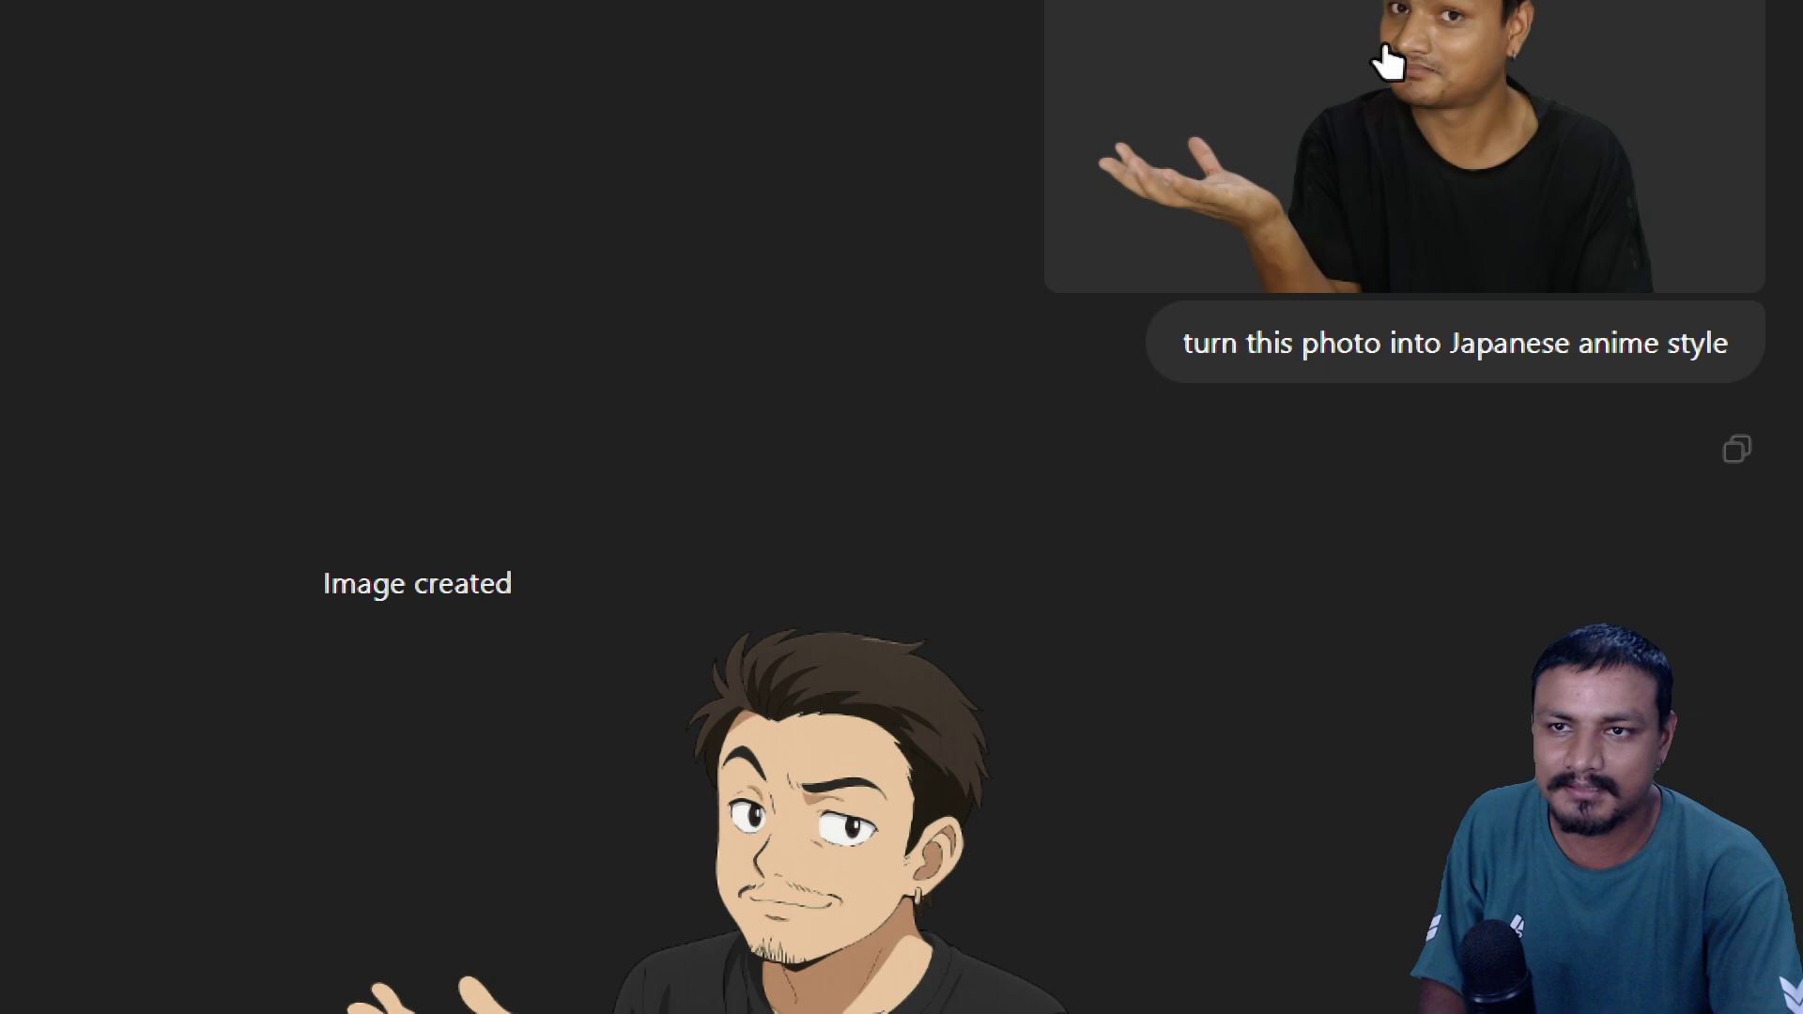
pyautogui.scroll(-2, 811, 969)
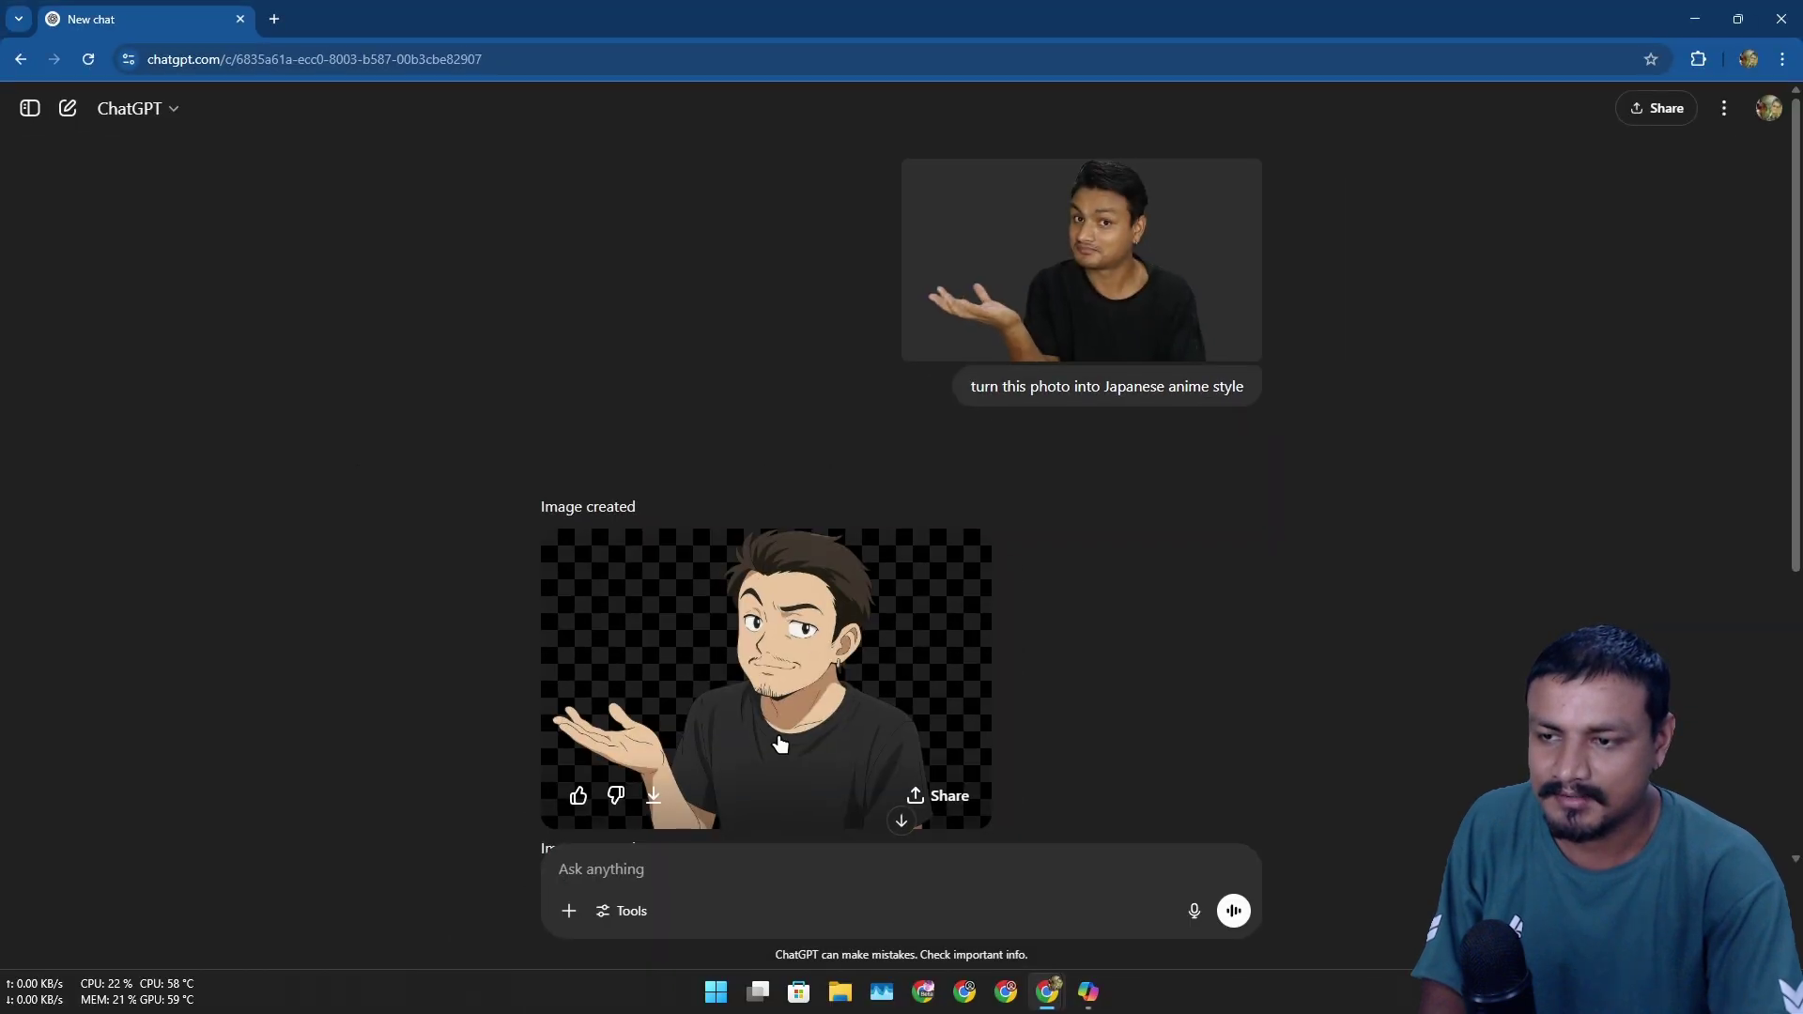
pyautogui.scroll(-5, 798, 876)
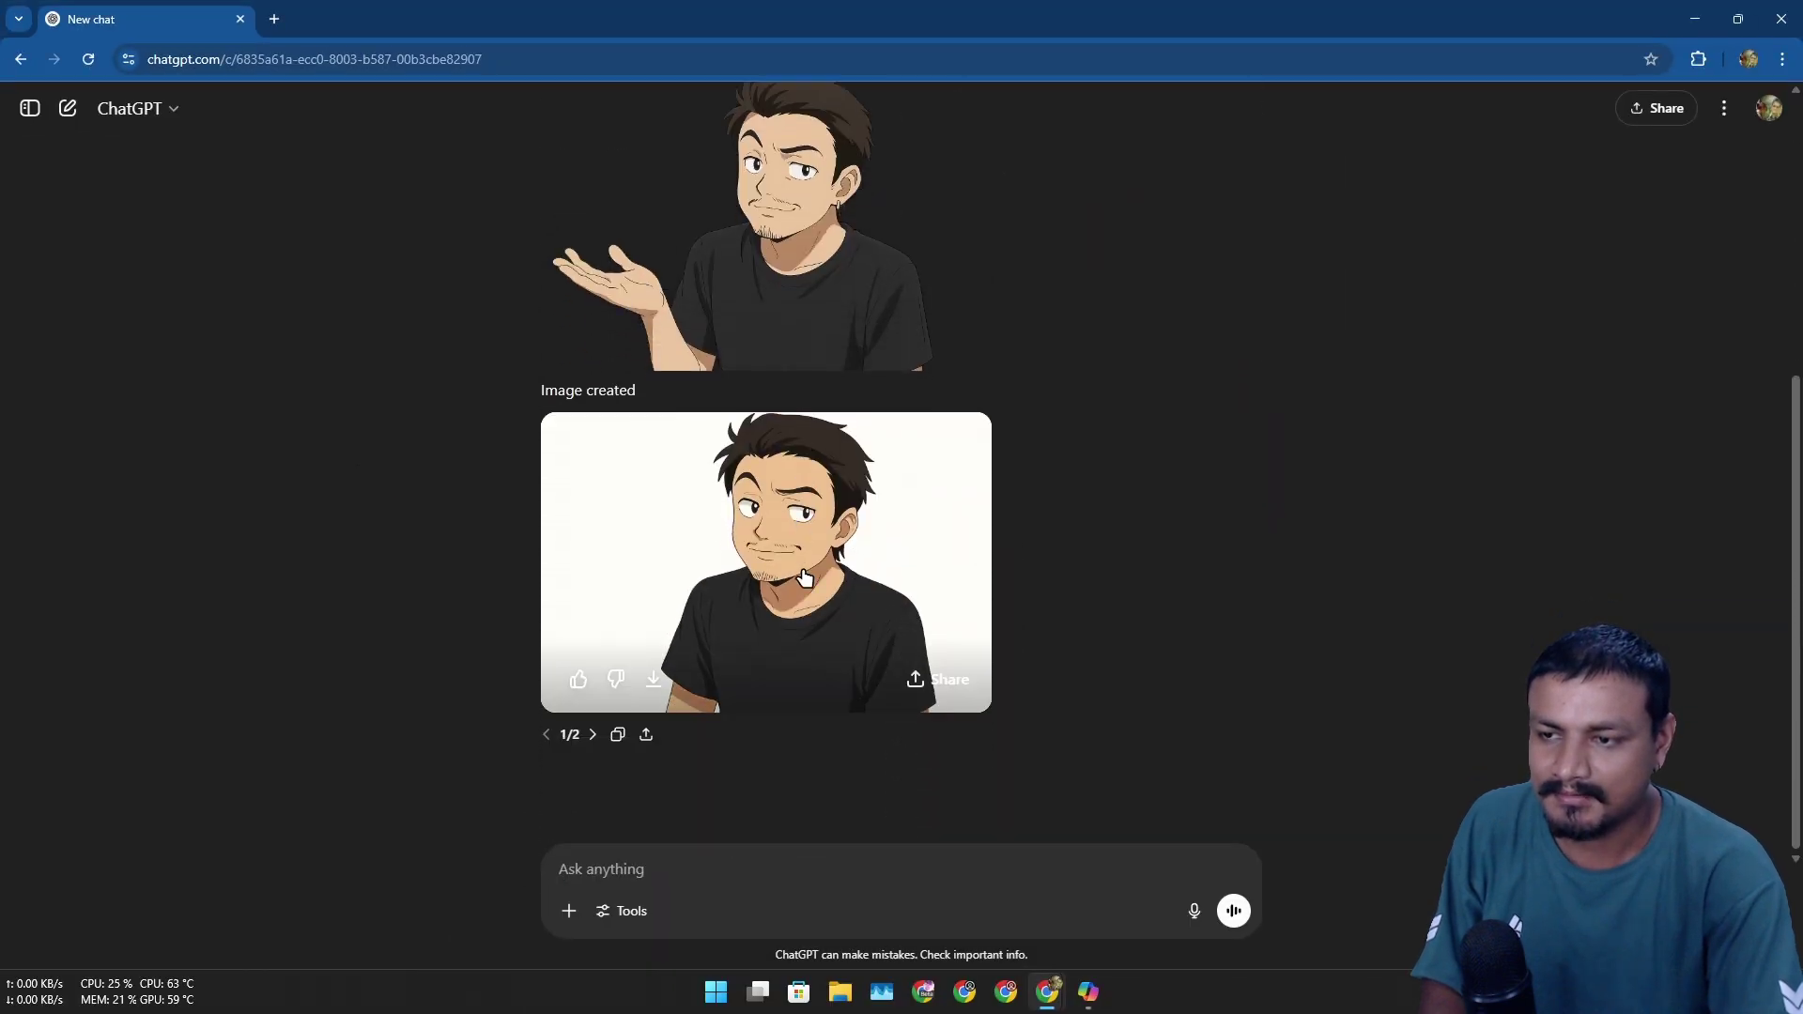
pyautogui.scroll(4, 748, 614)
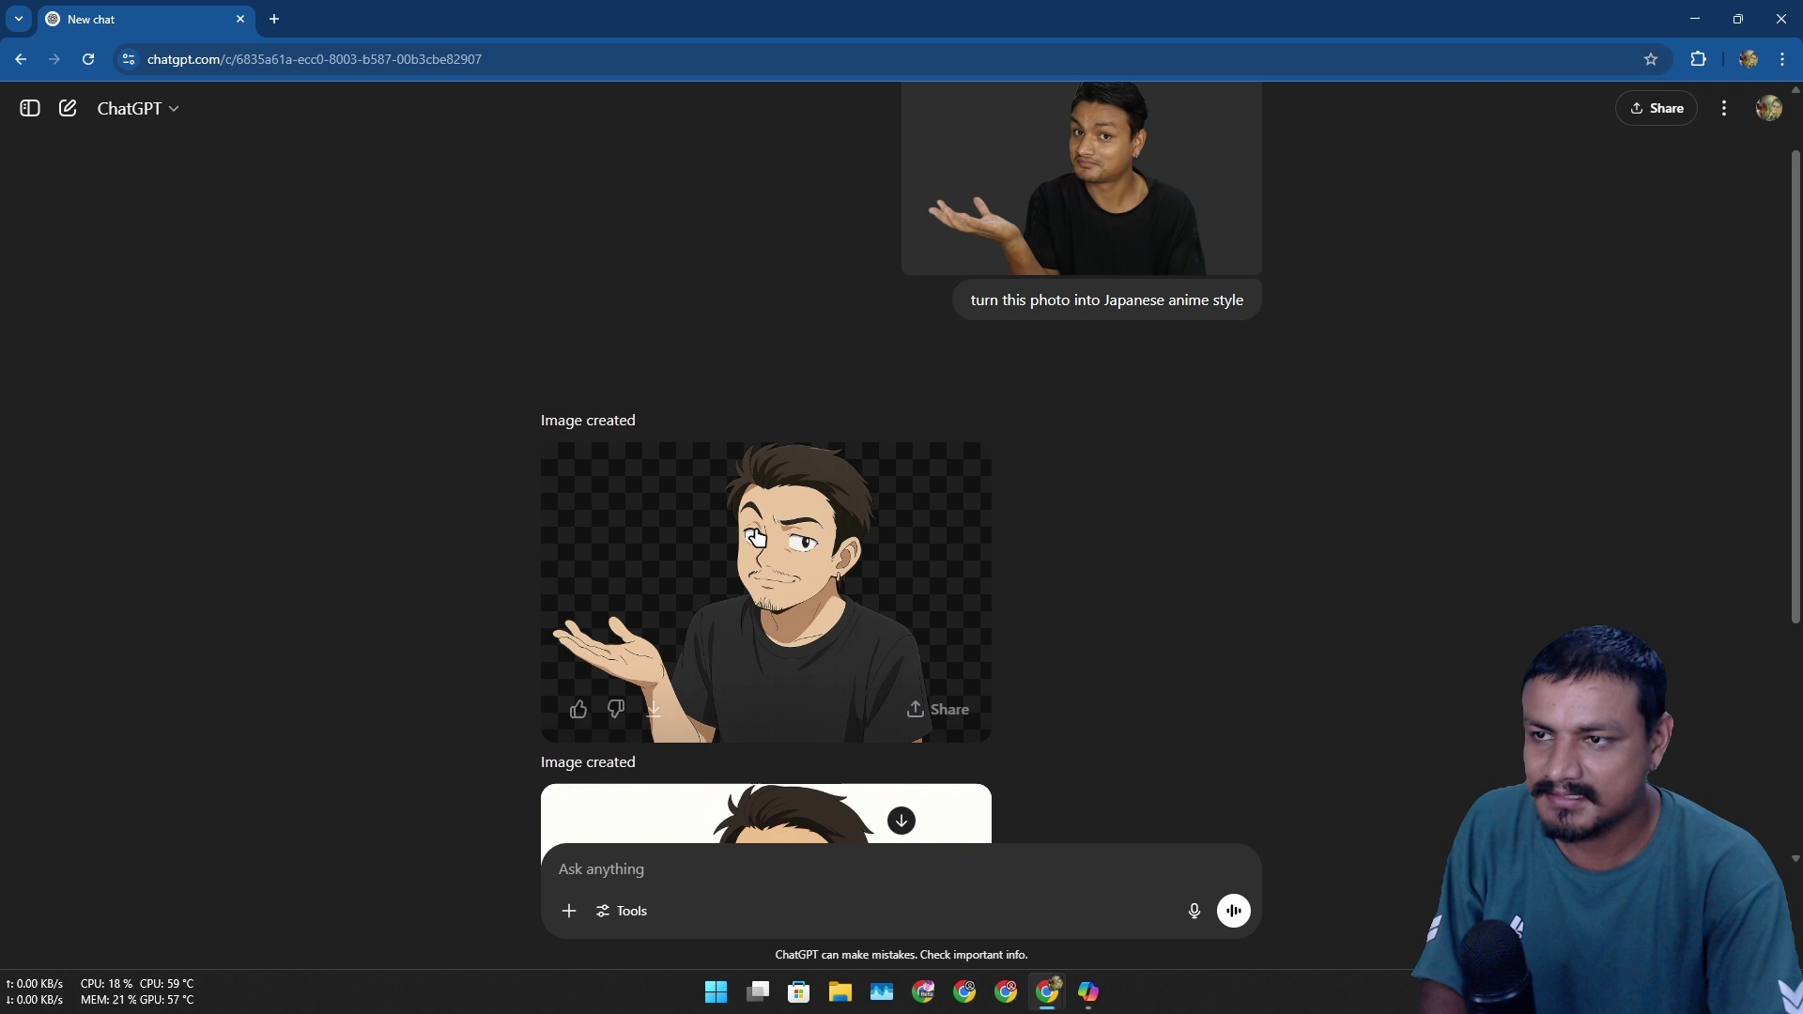
pyautogui.scroll(-4, 749, 614)
pyautogui.scroll(1, 808, 582)
pyautogui.scroll(2, 807, 583)
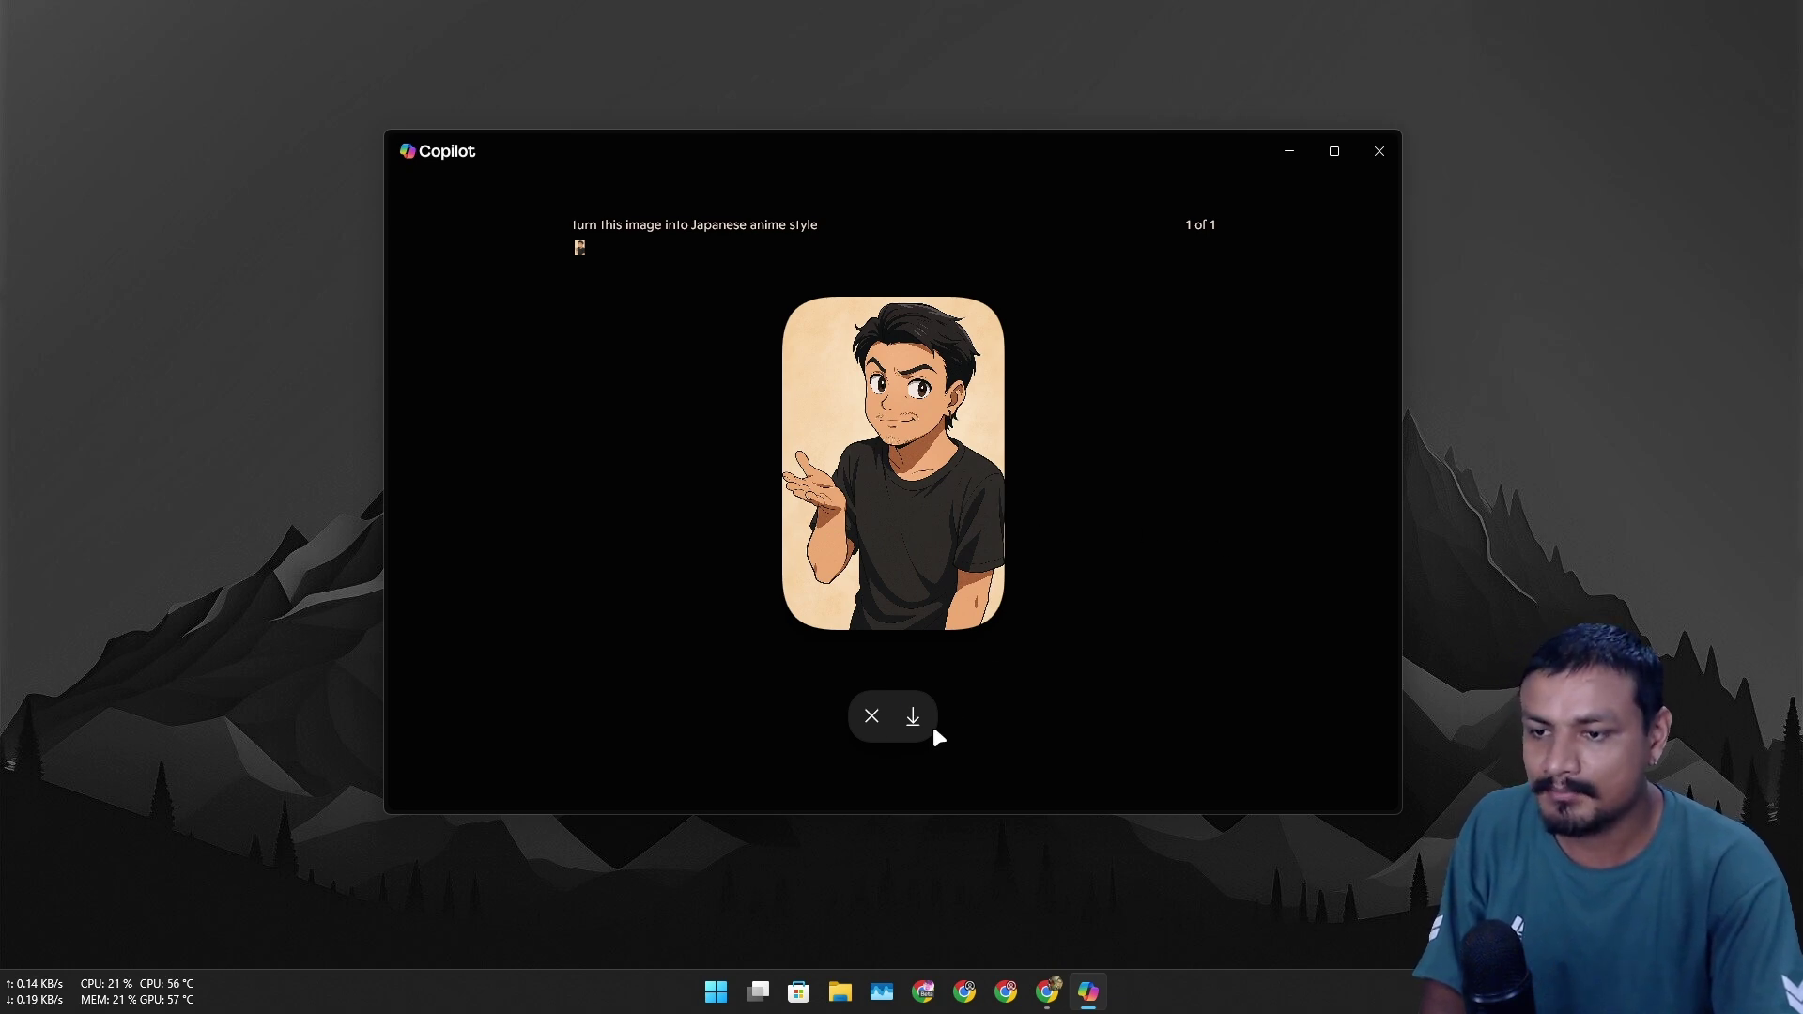
# - Close Copilot's full-size viewer and scroll the chat to review the photo and anime result
pyautogui.click(872, 716)
pyautogui.scroll(3, 1067, 546)
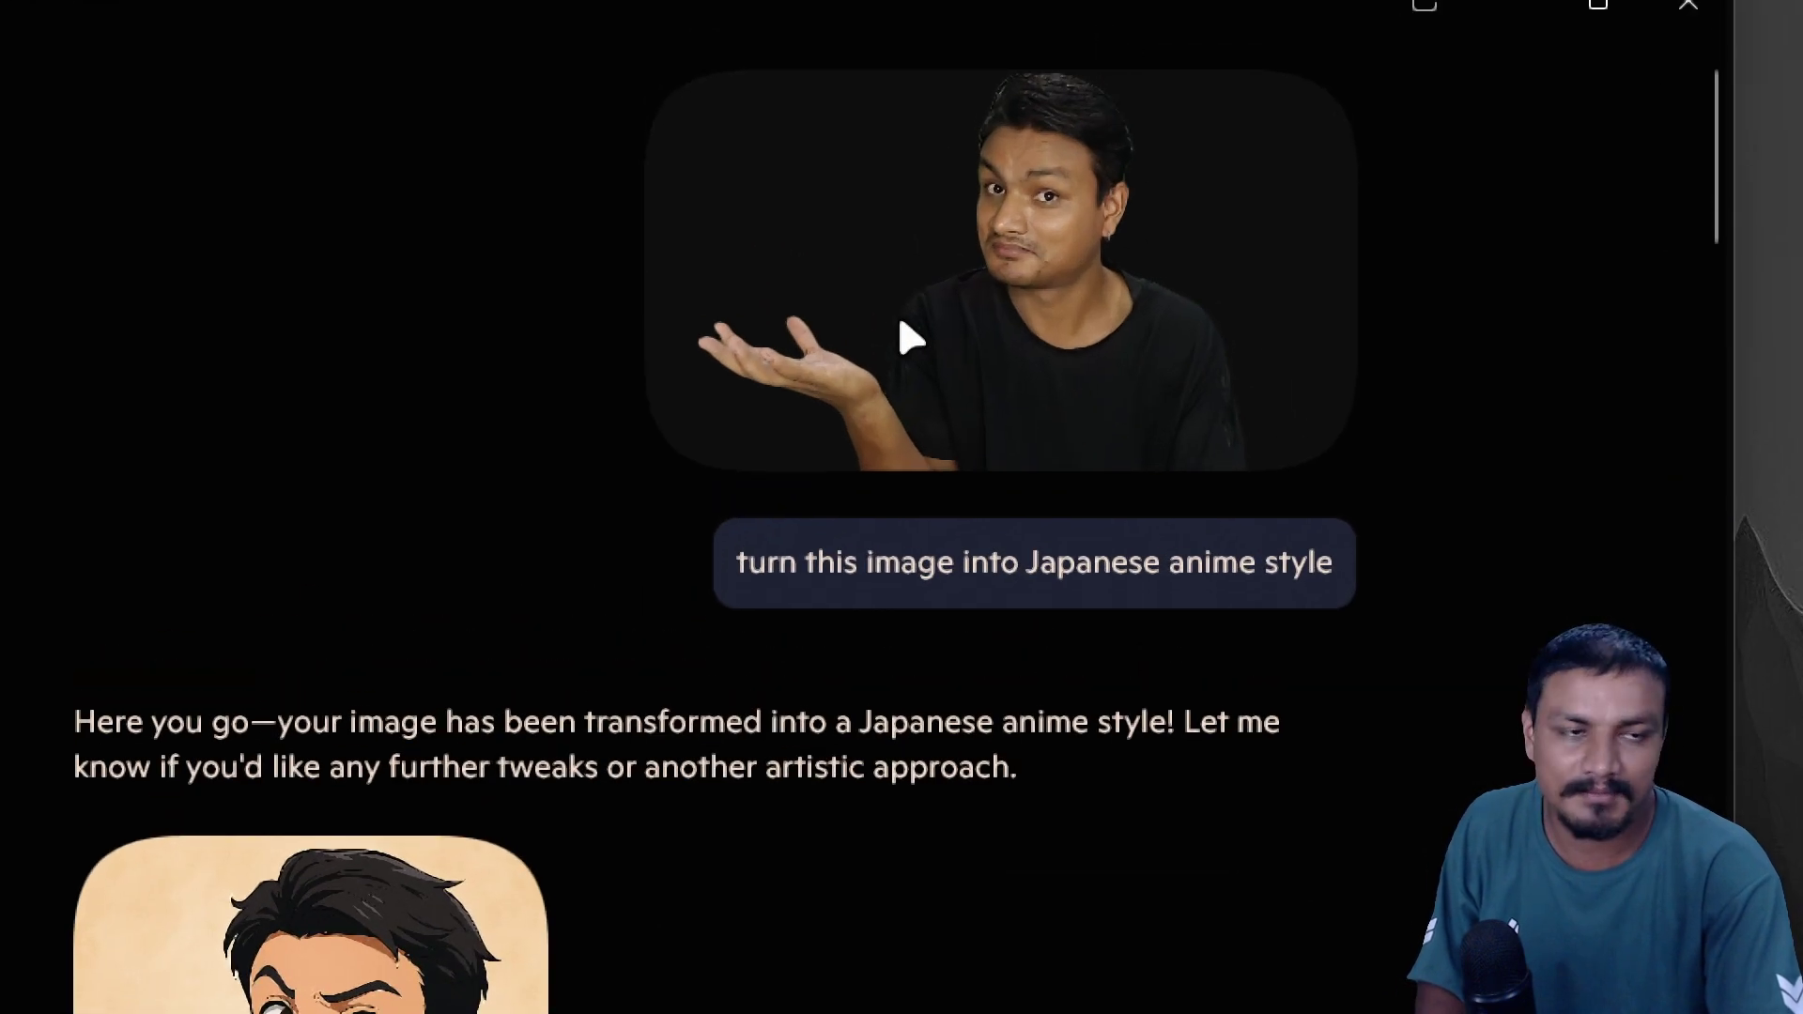
pyautogui.scroll(-8, 588, 584)
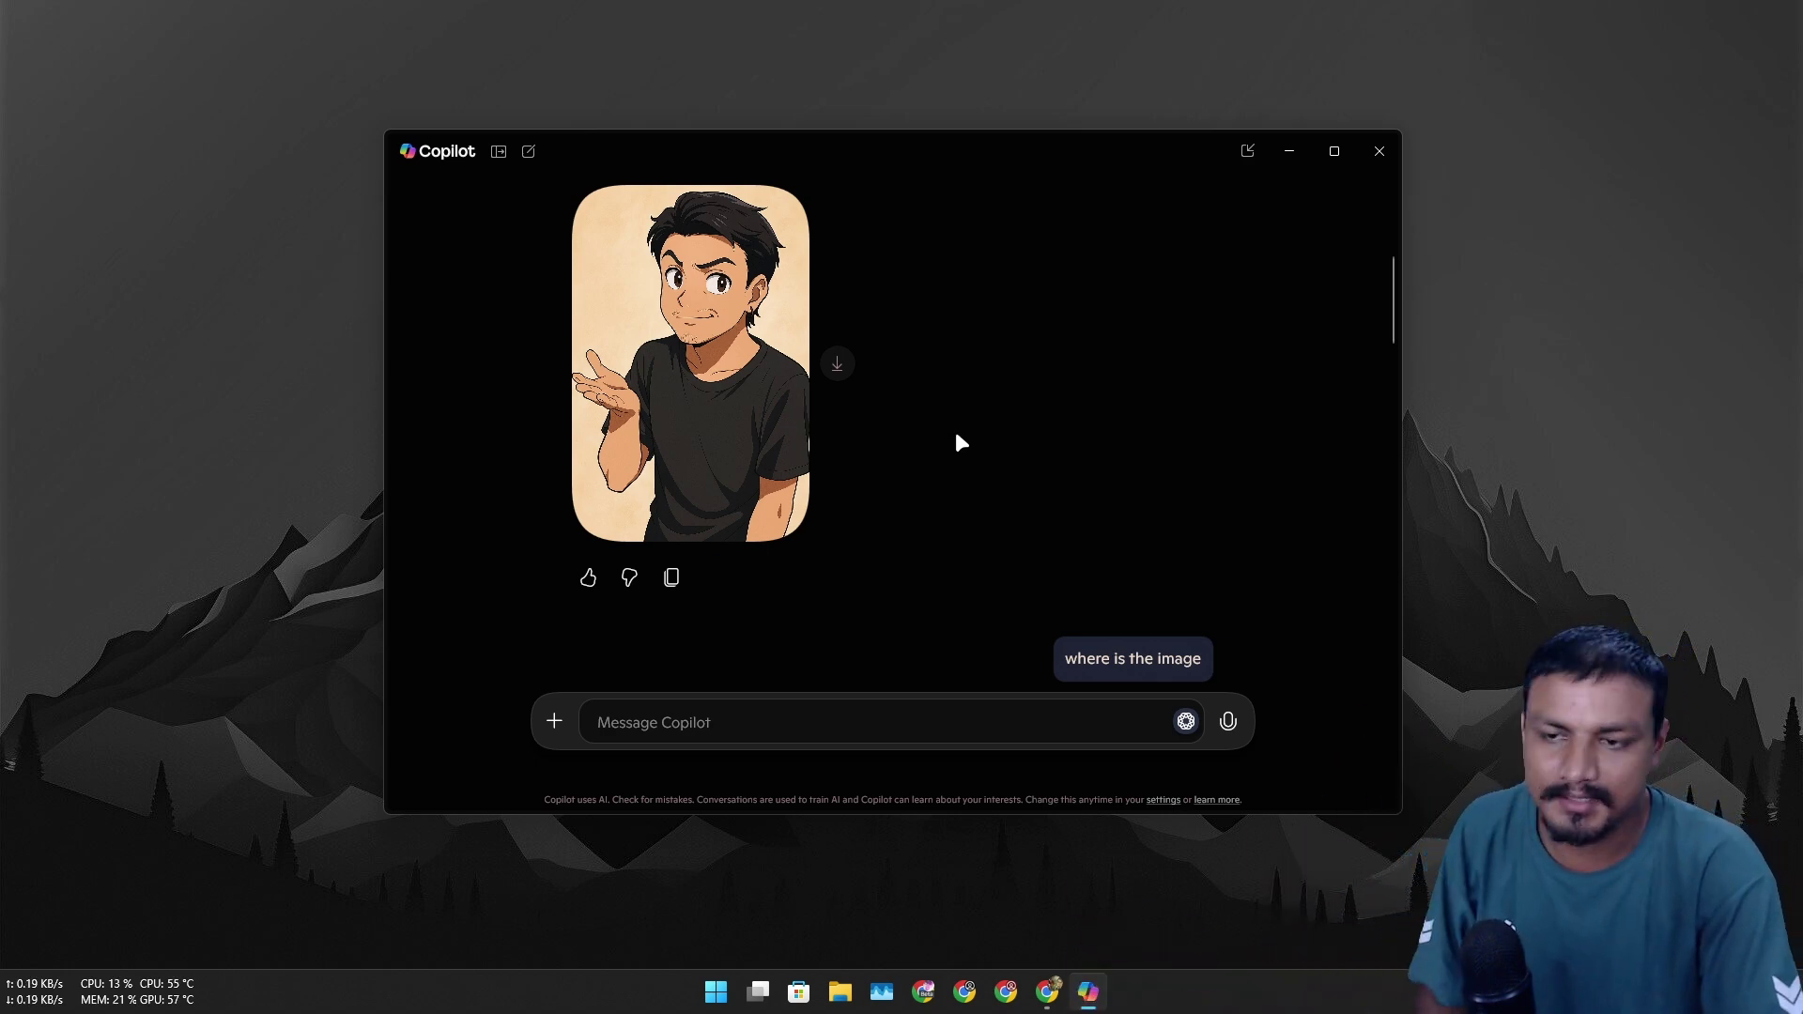
# - Scroll down Copilot's chat to the 'other realistic styles' reply and its realistic anime-girl image
pyautogui.scroll(-5, 955, 431)
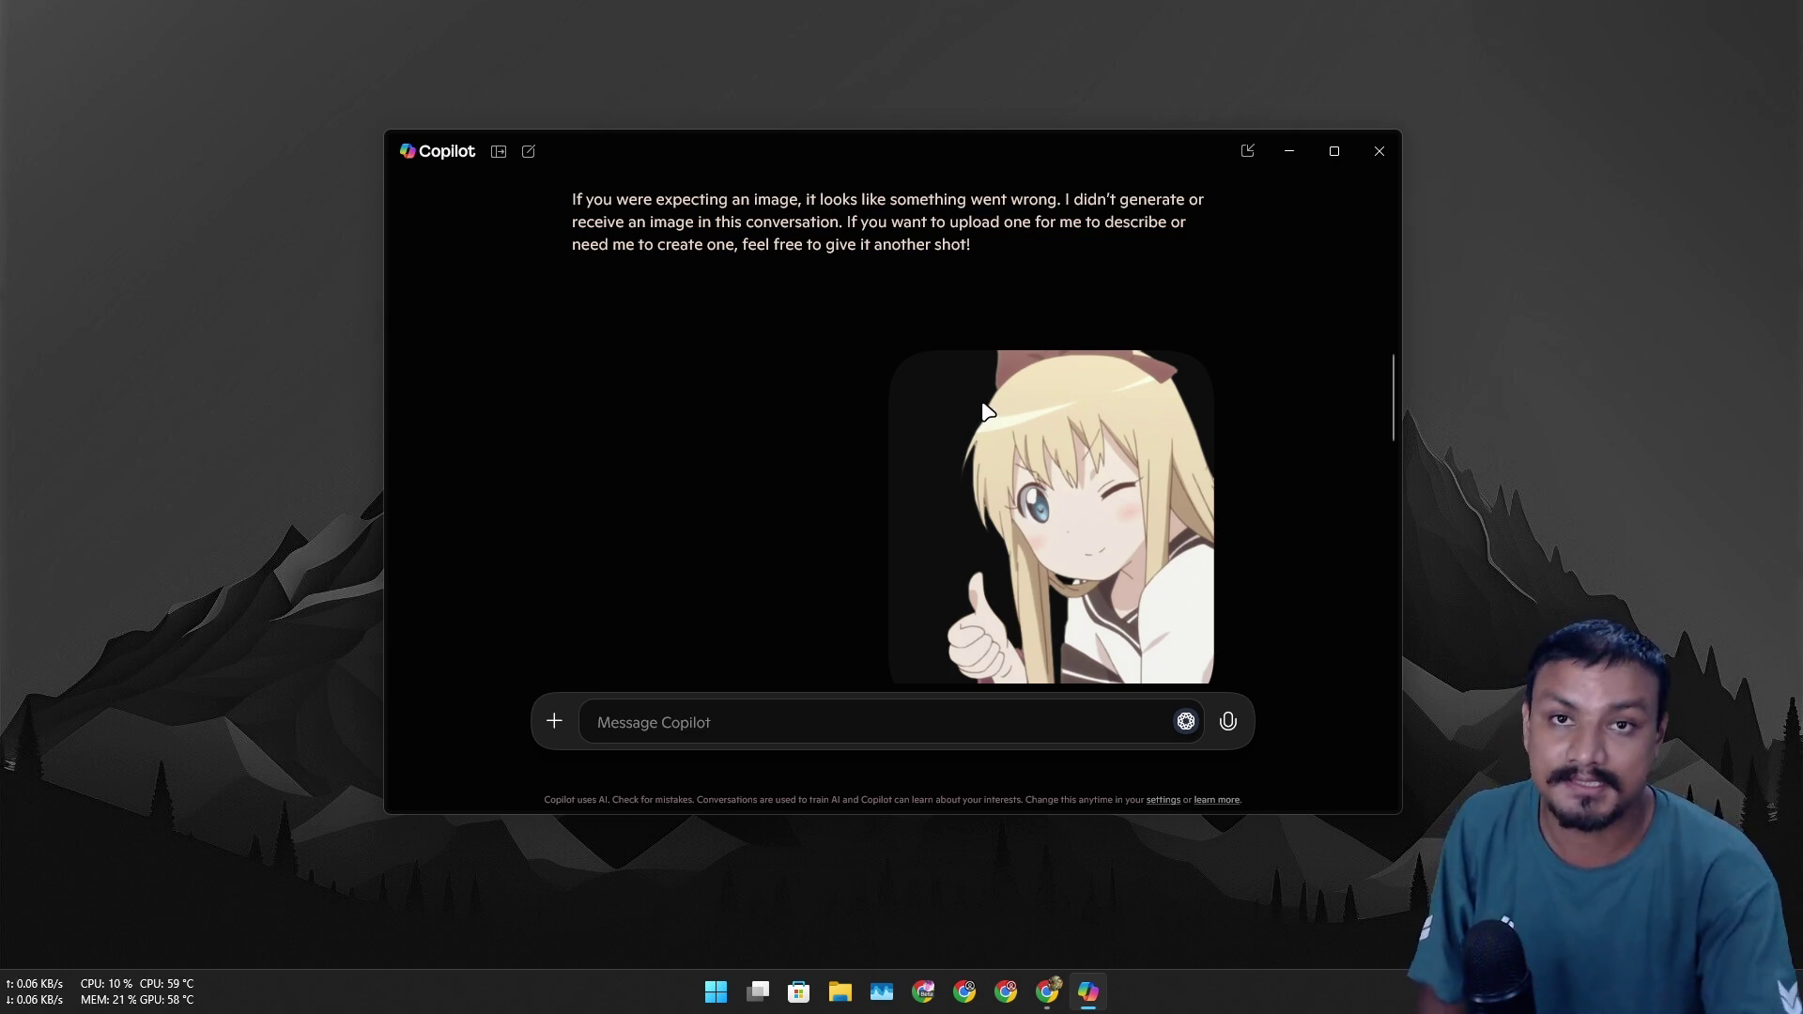
pyautogui.scroll(-1, 1033, 404)
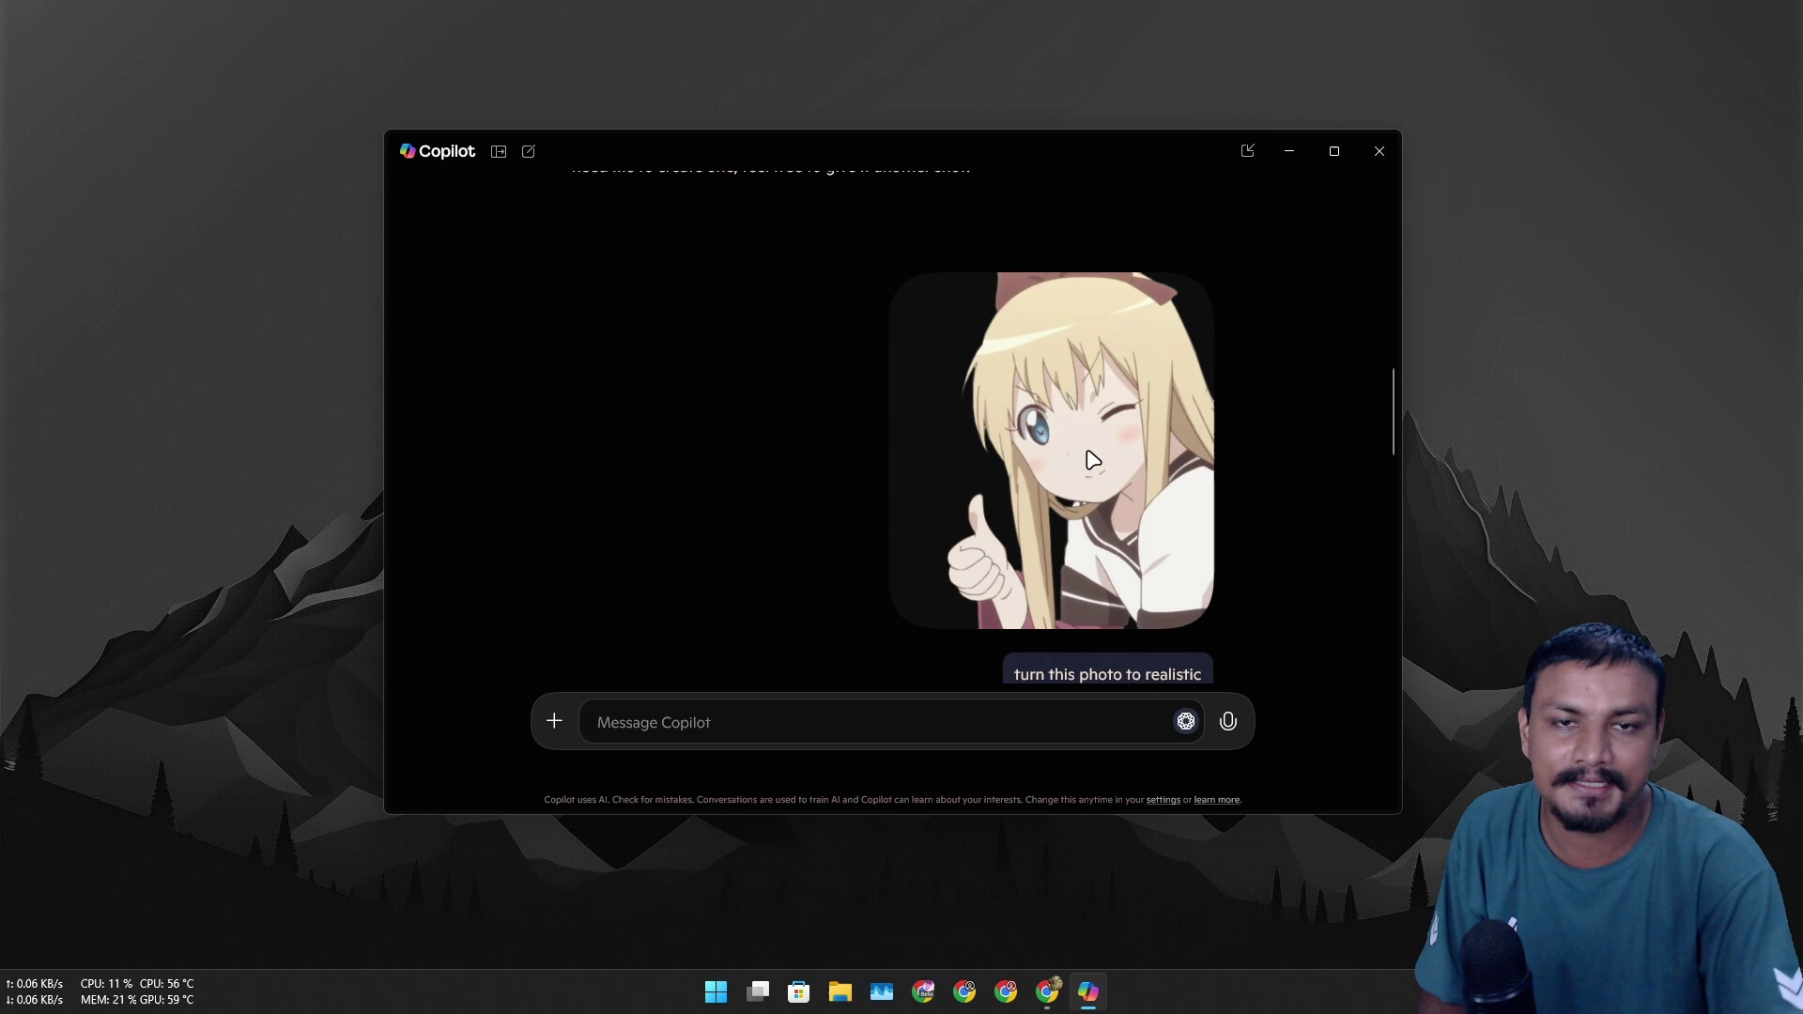
pyautogui.scroll(-1, 1089, 460)
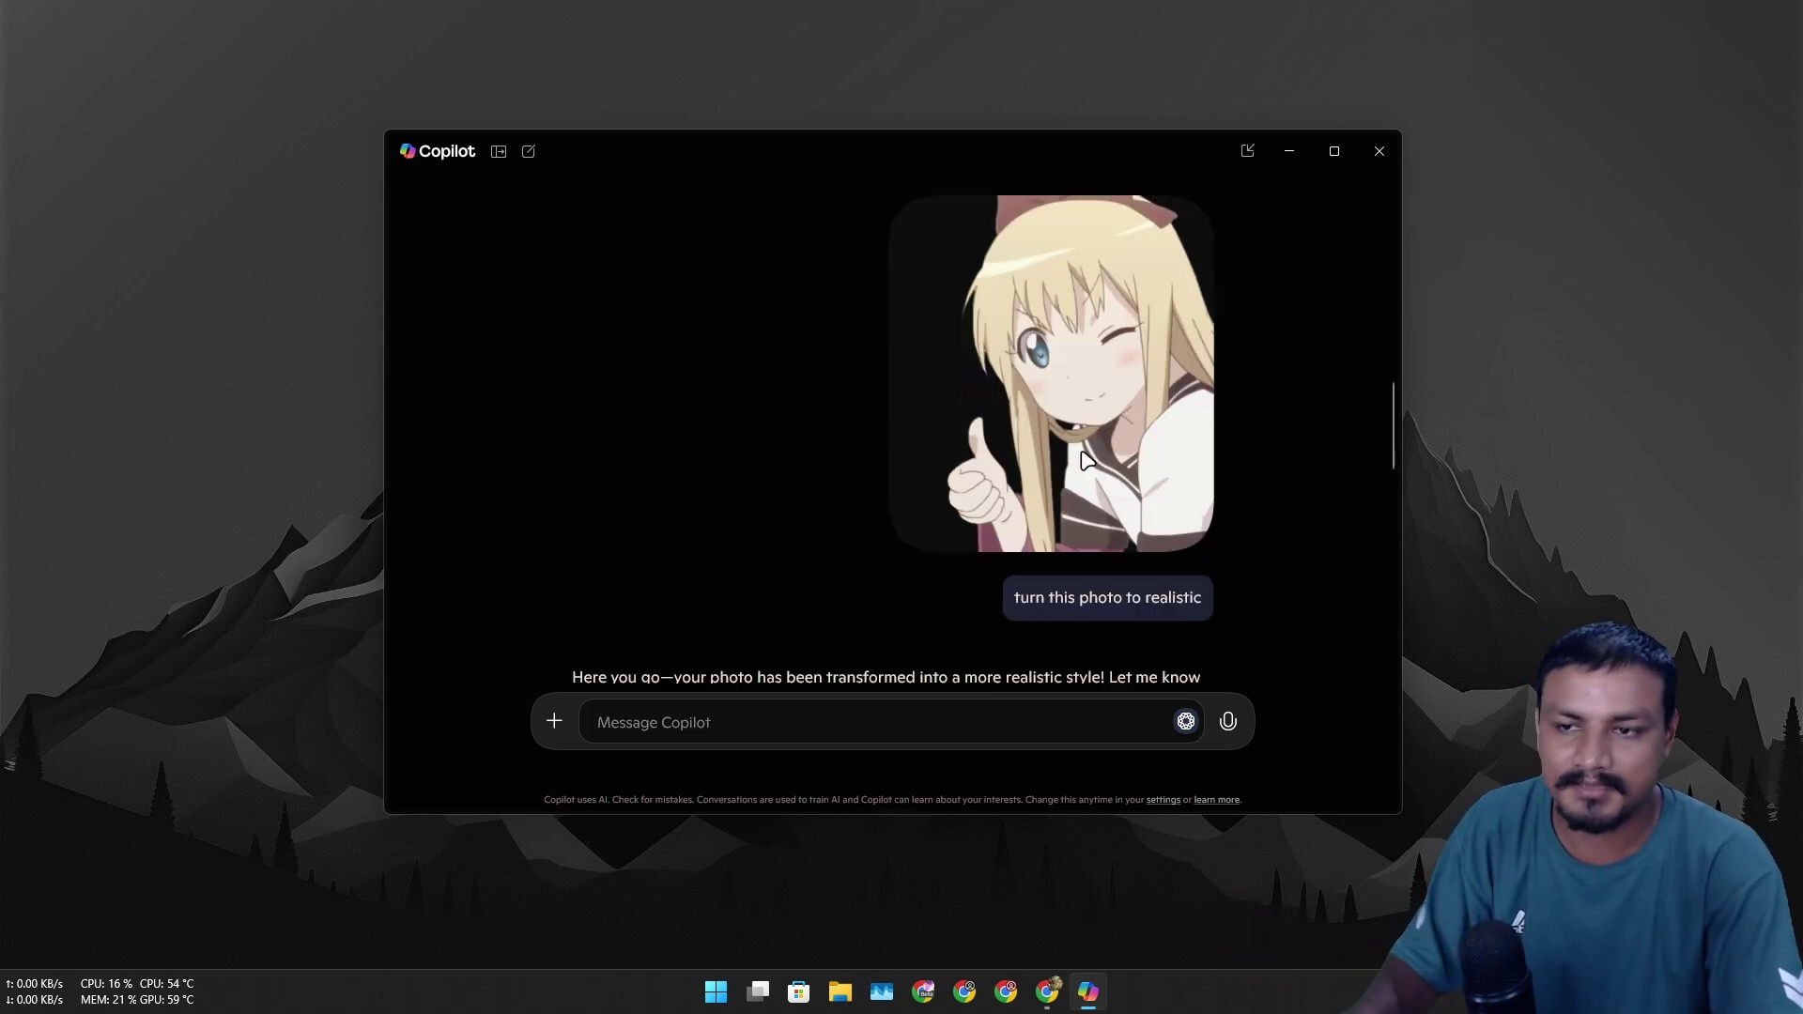
pyautogui.scroll(-5, 973, 544)
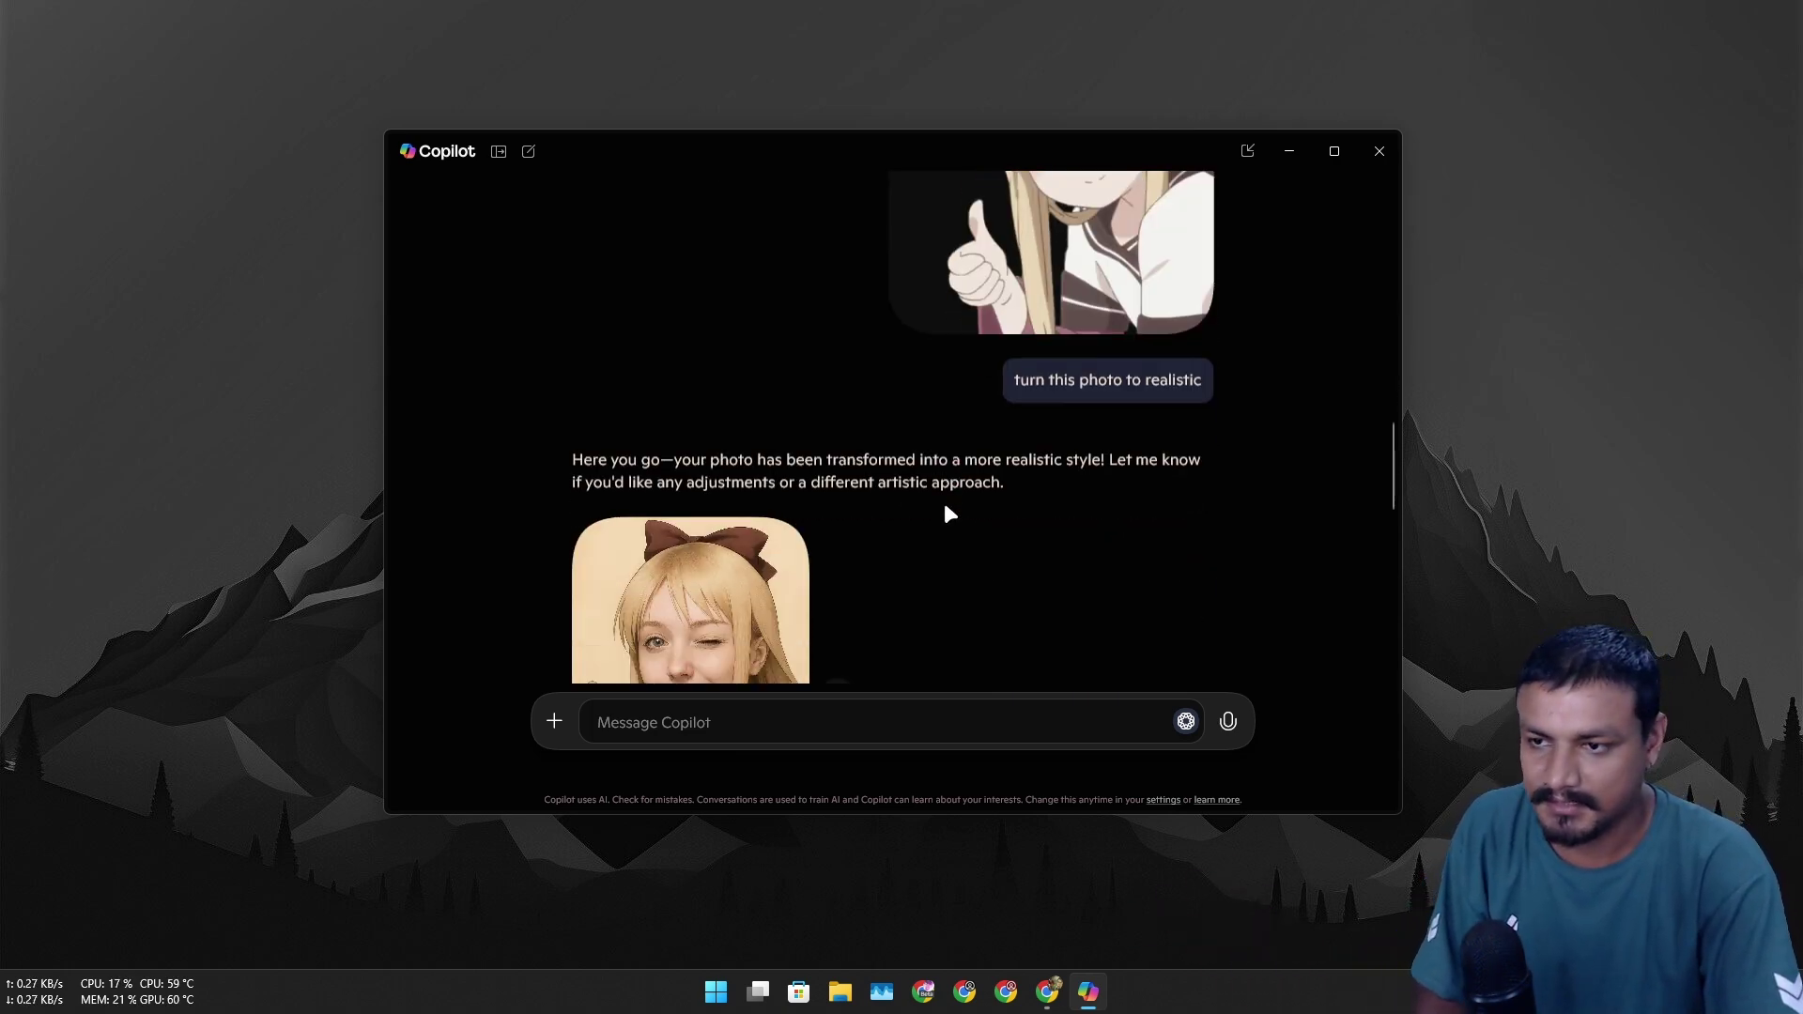
pyautogui.scroll(2, 680, 556)
pyautogui.scroll(2, 678, 556)
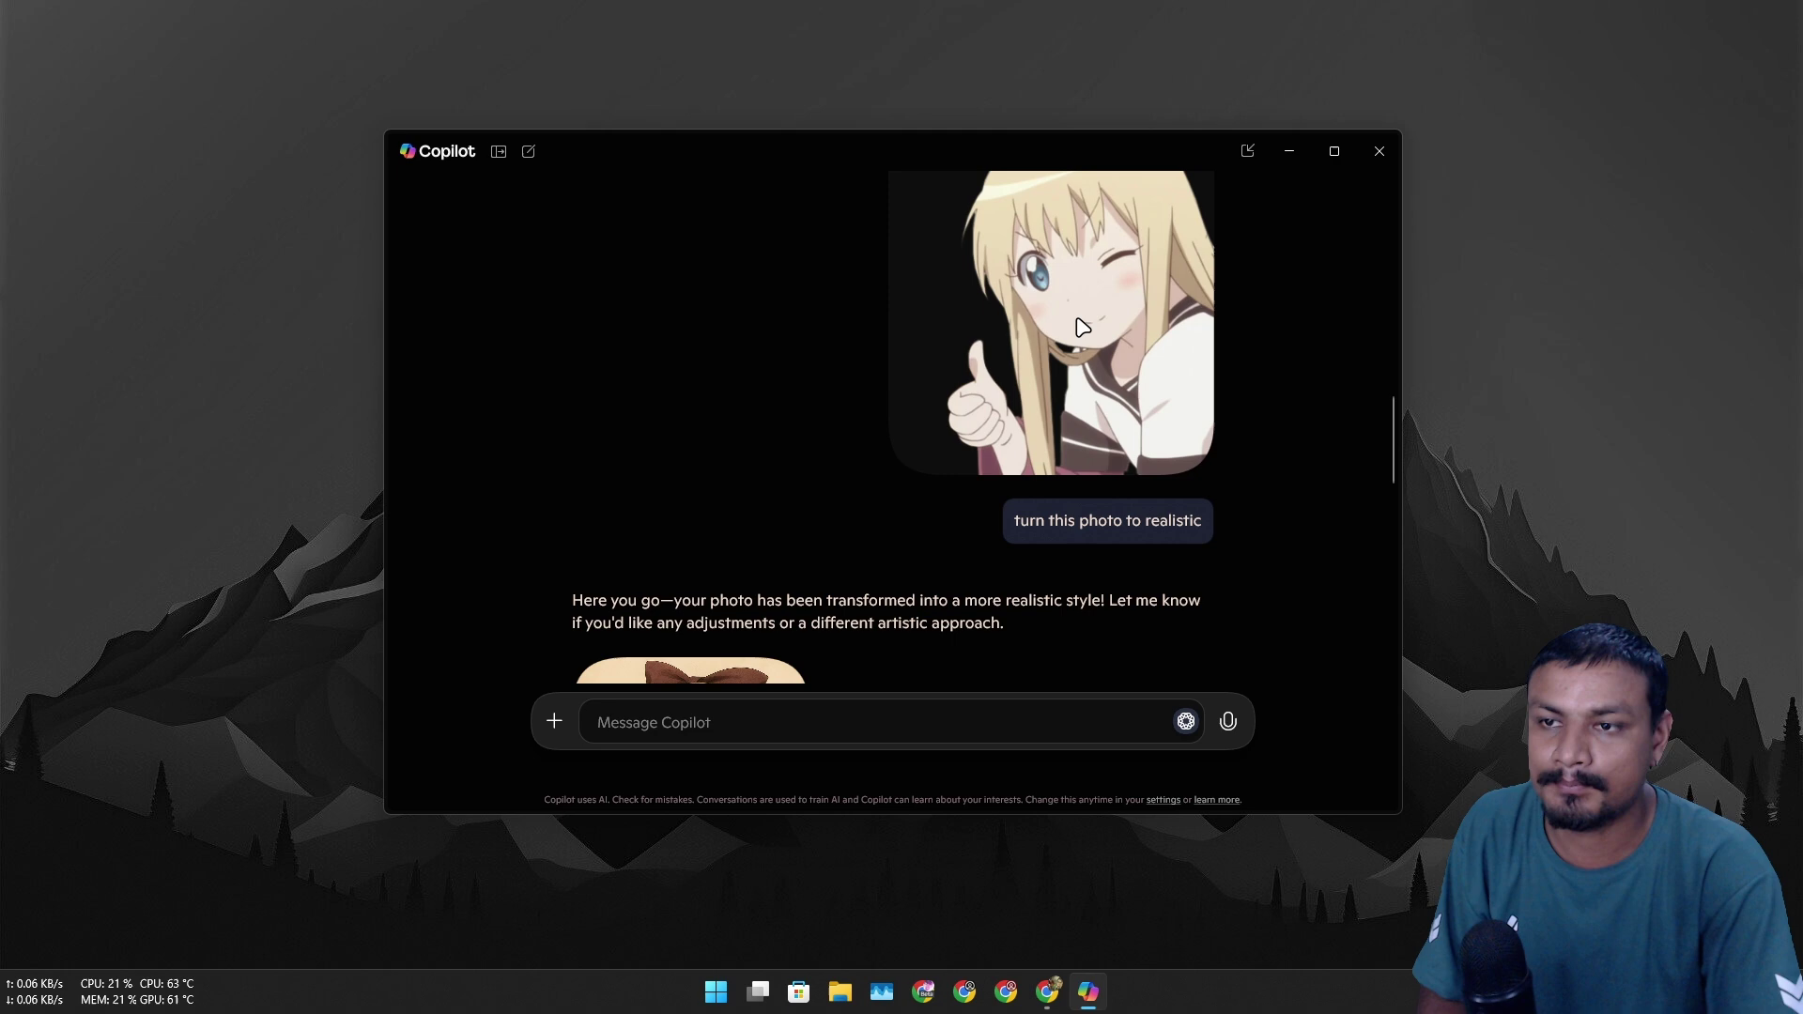
pyautogui.scroll(1, 1086, 326)
pyautogui.scroll(-5, 882, 402)
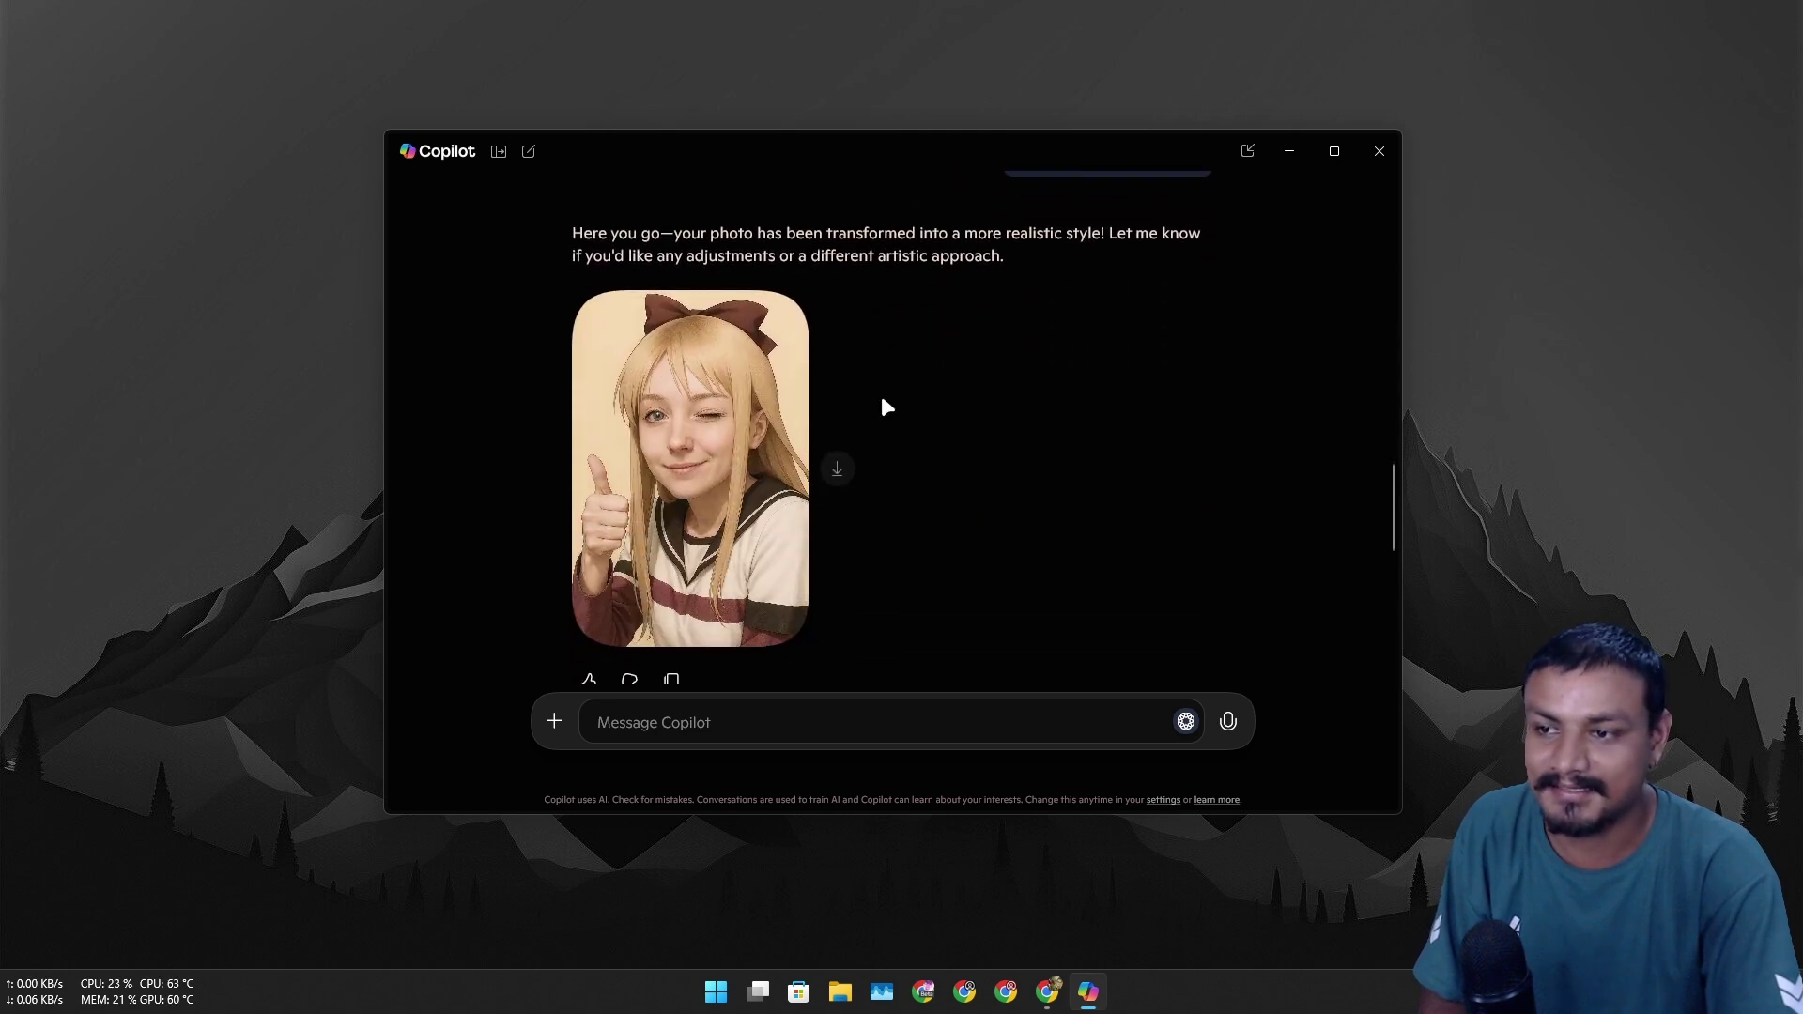
pyautogui.scroll(4, 710, 464)
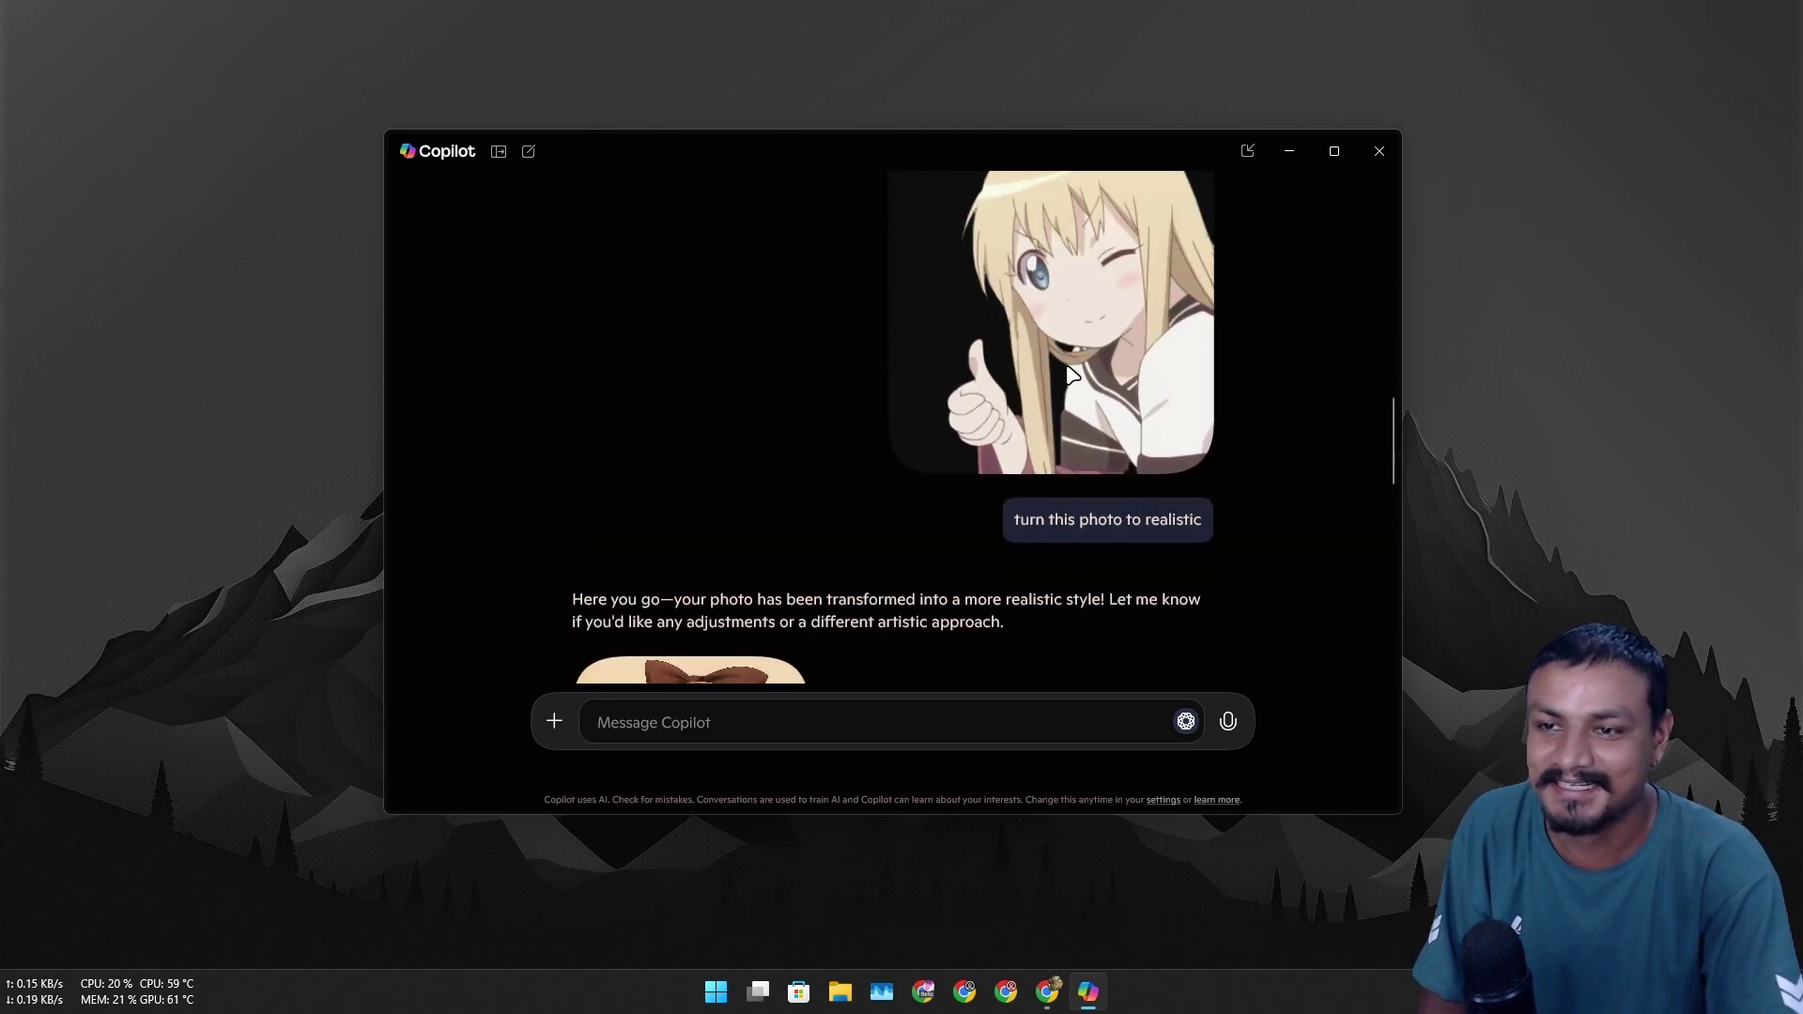
pyautogui.scroll(-4, 1071, 375)
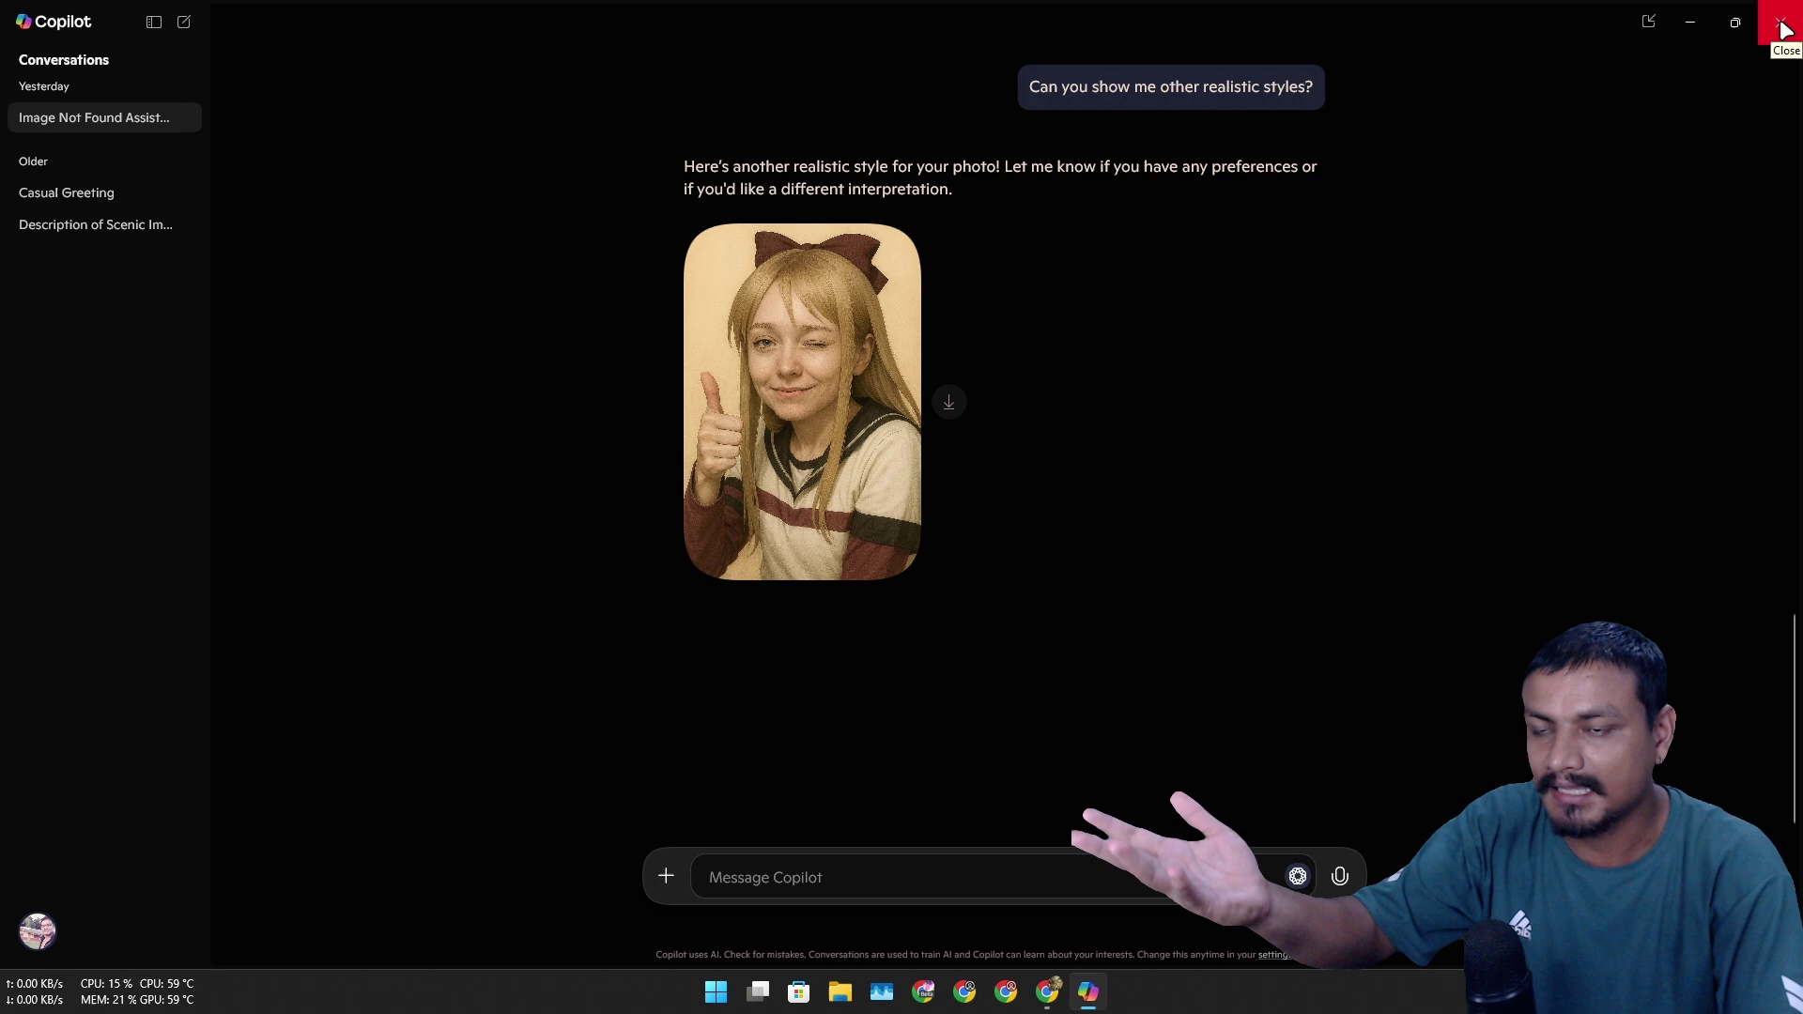
# - View the new realistic image full size, then close the Copilot desktop app
pyautogui.click(814, 434)
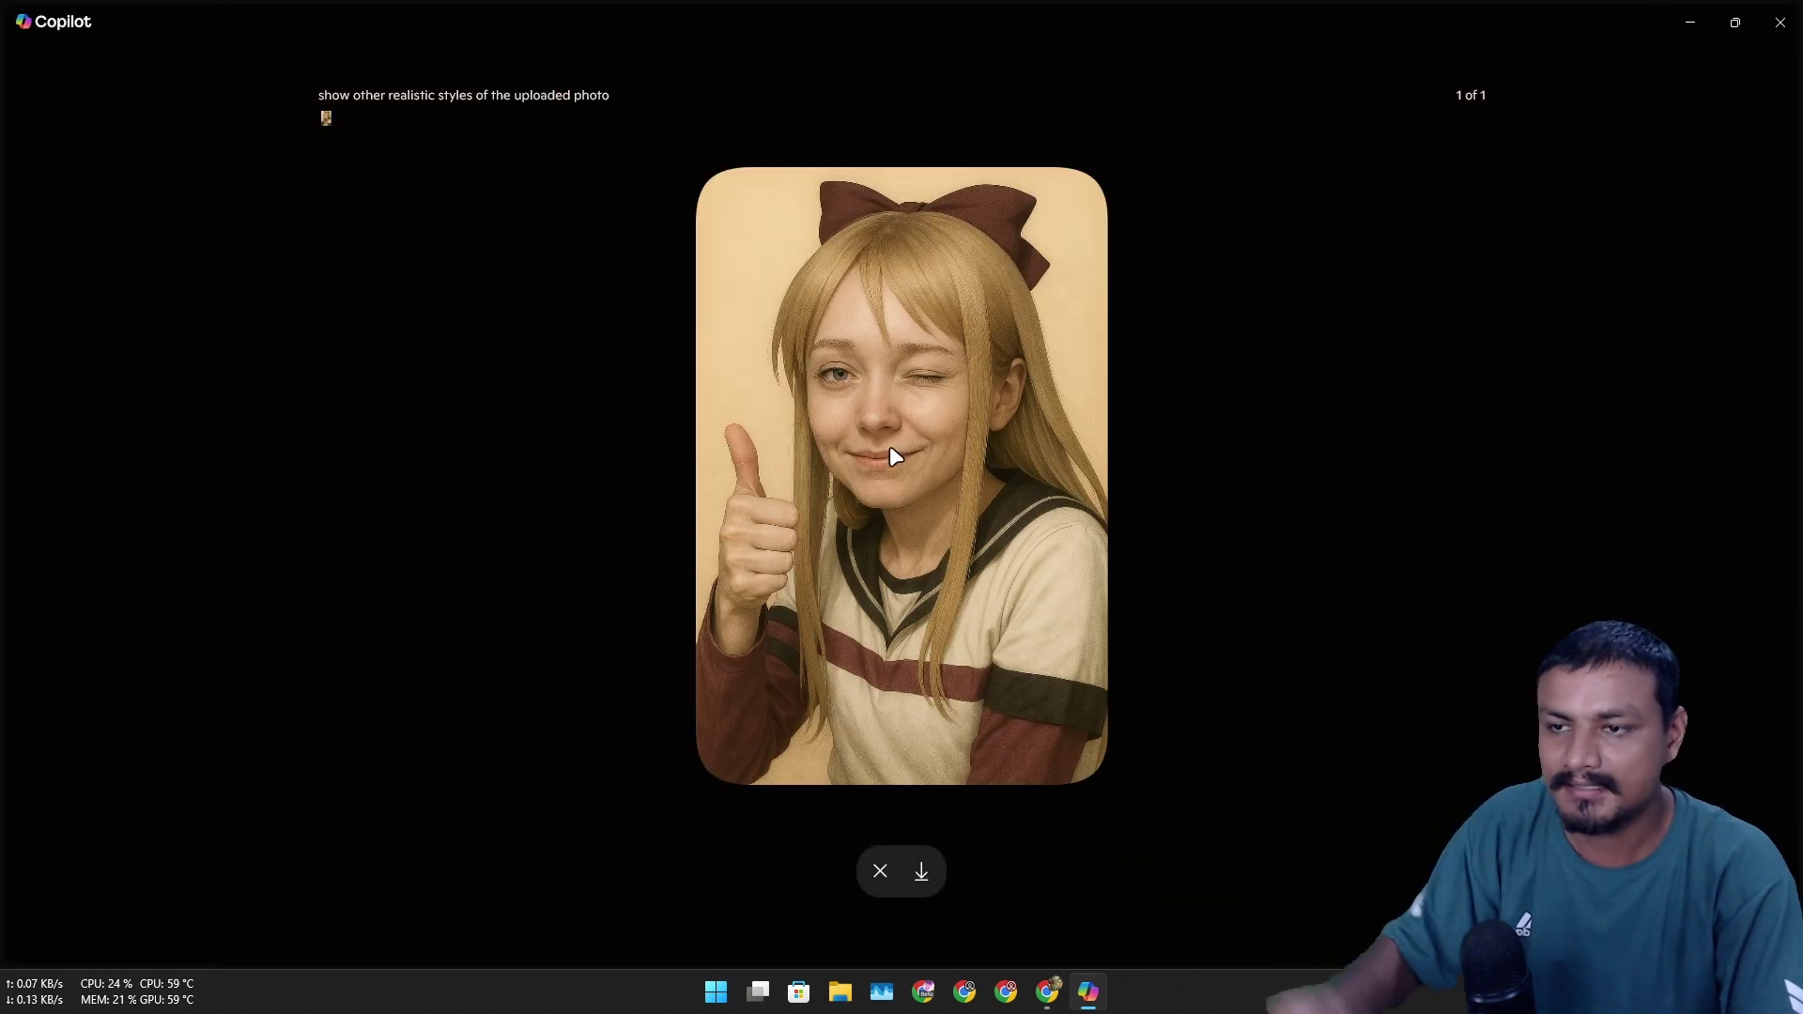
pyautogui.click(1784, 24)
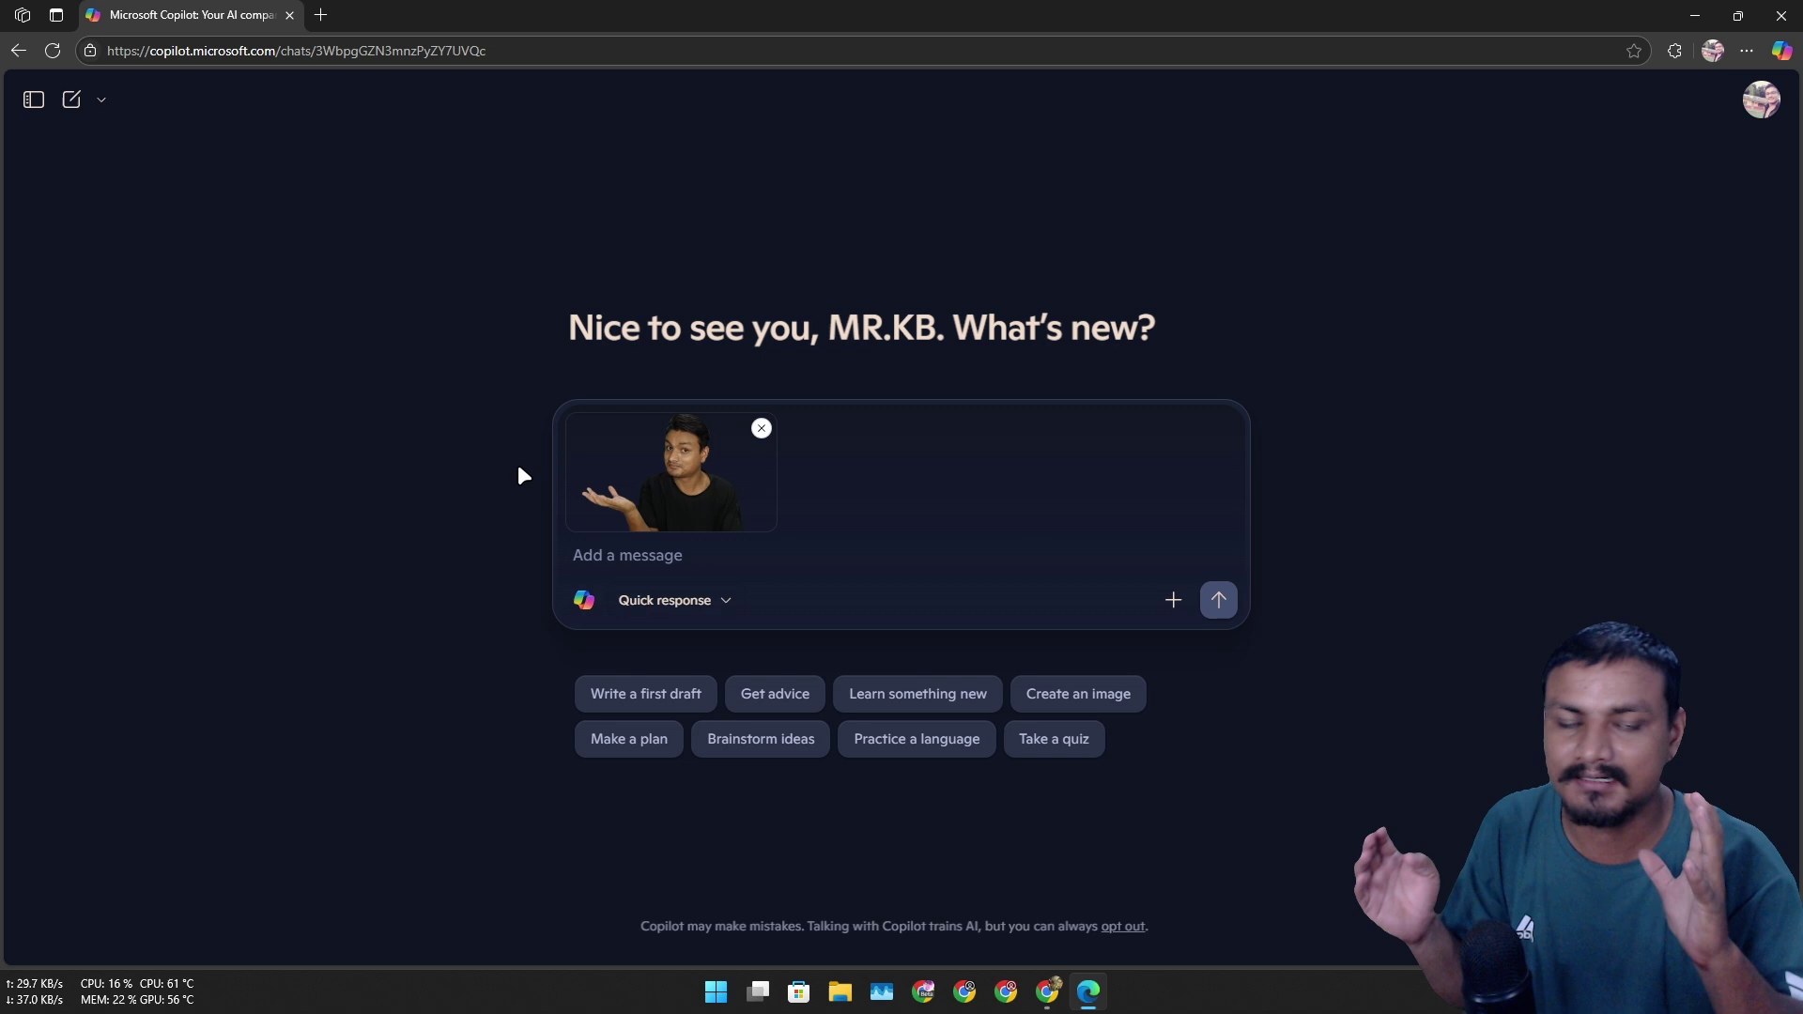
# - Paste 'put basketball in his hand' and send it with the shrugging-man photo
pyautogui.write('put basketball in his hand')
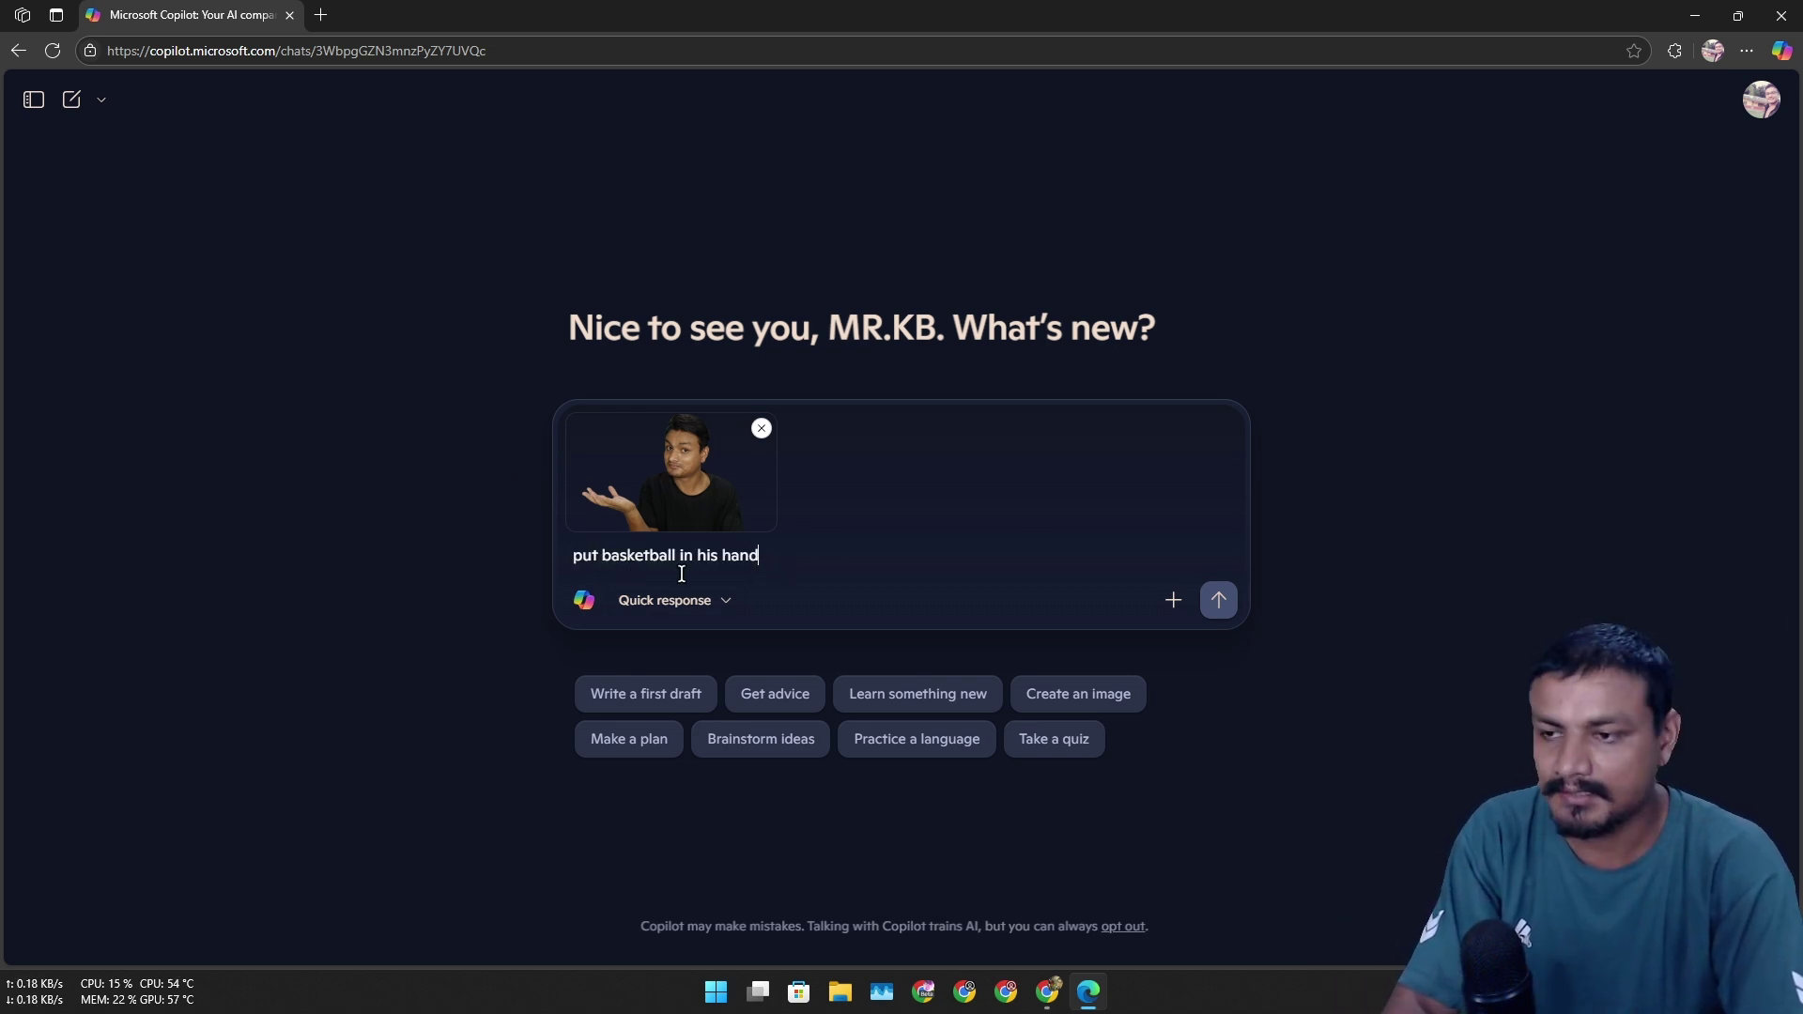
pyautogui.click(1218, 600)
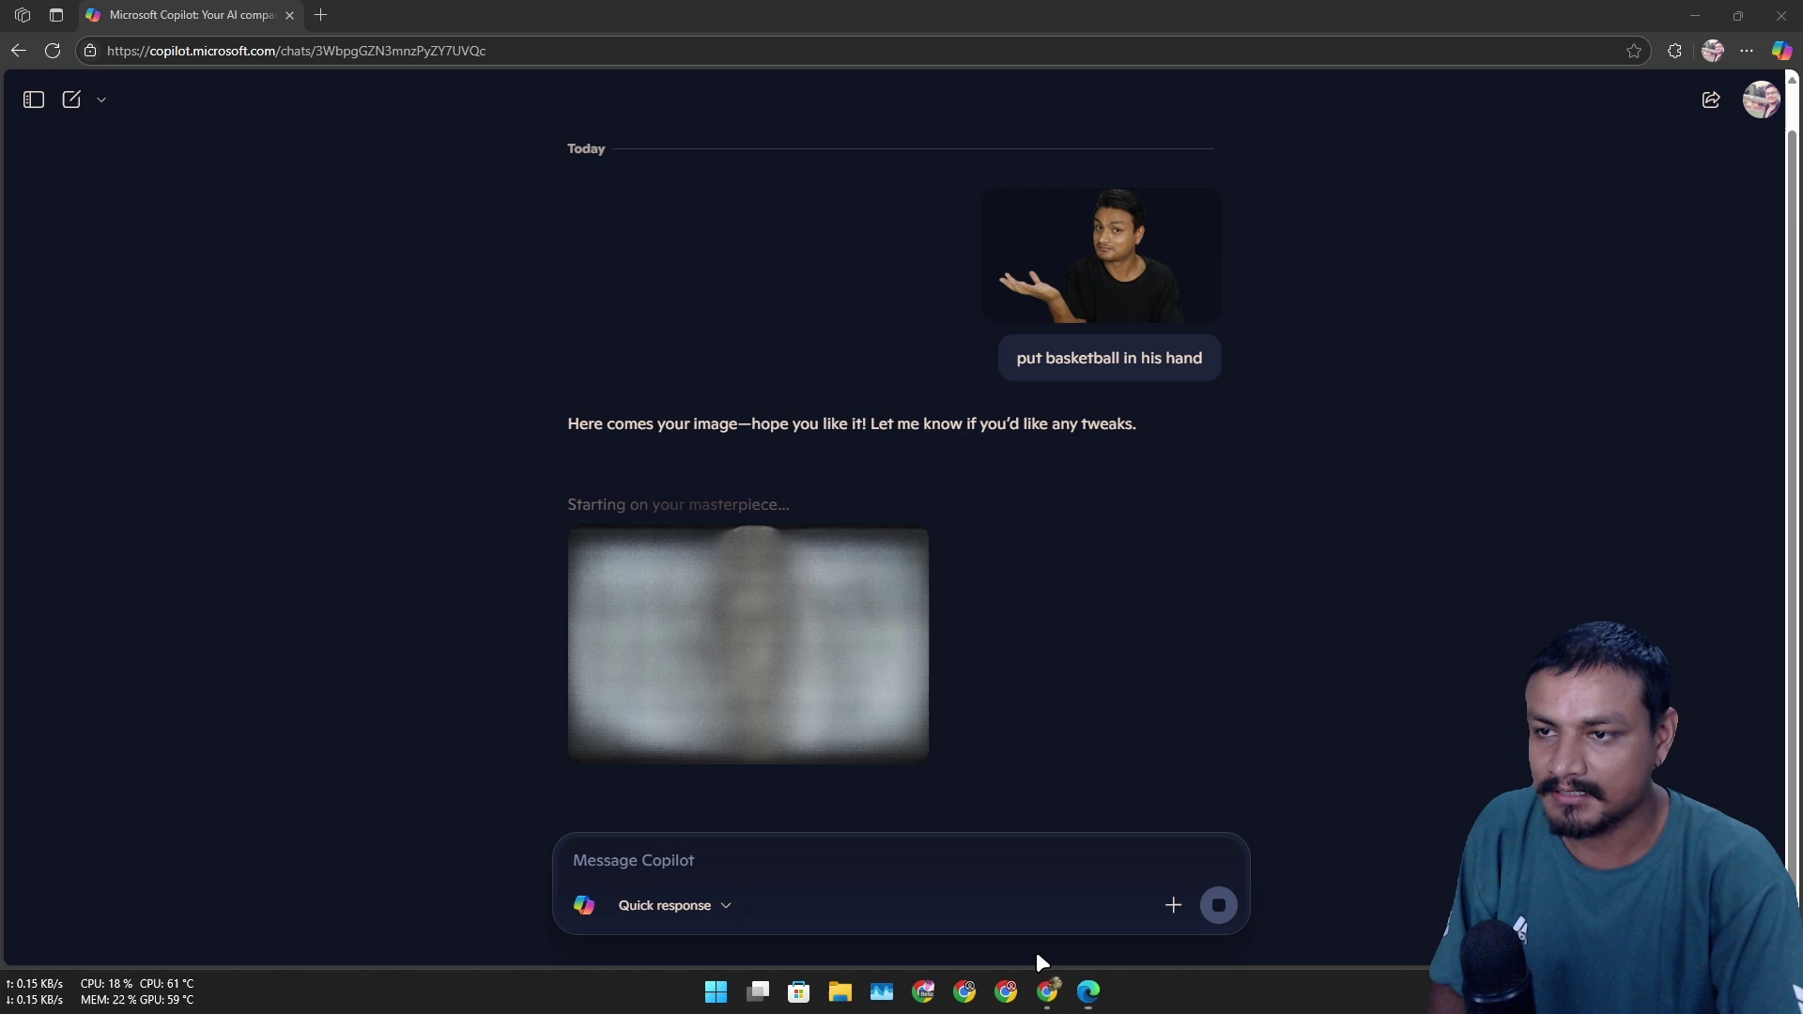
# - Send the basketball request in Gemini and ChatGPT, then maximize Copilot's window with its finished image
pyautogui.click(1046, 992)
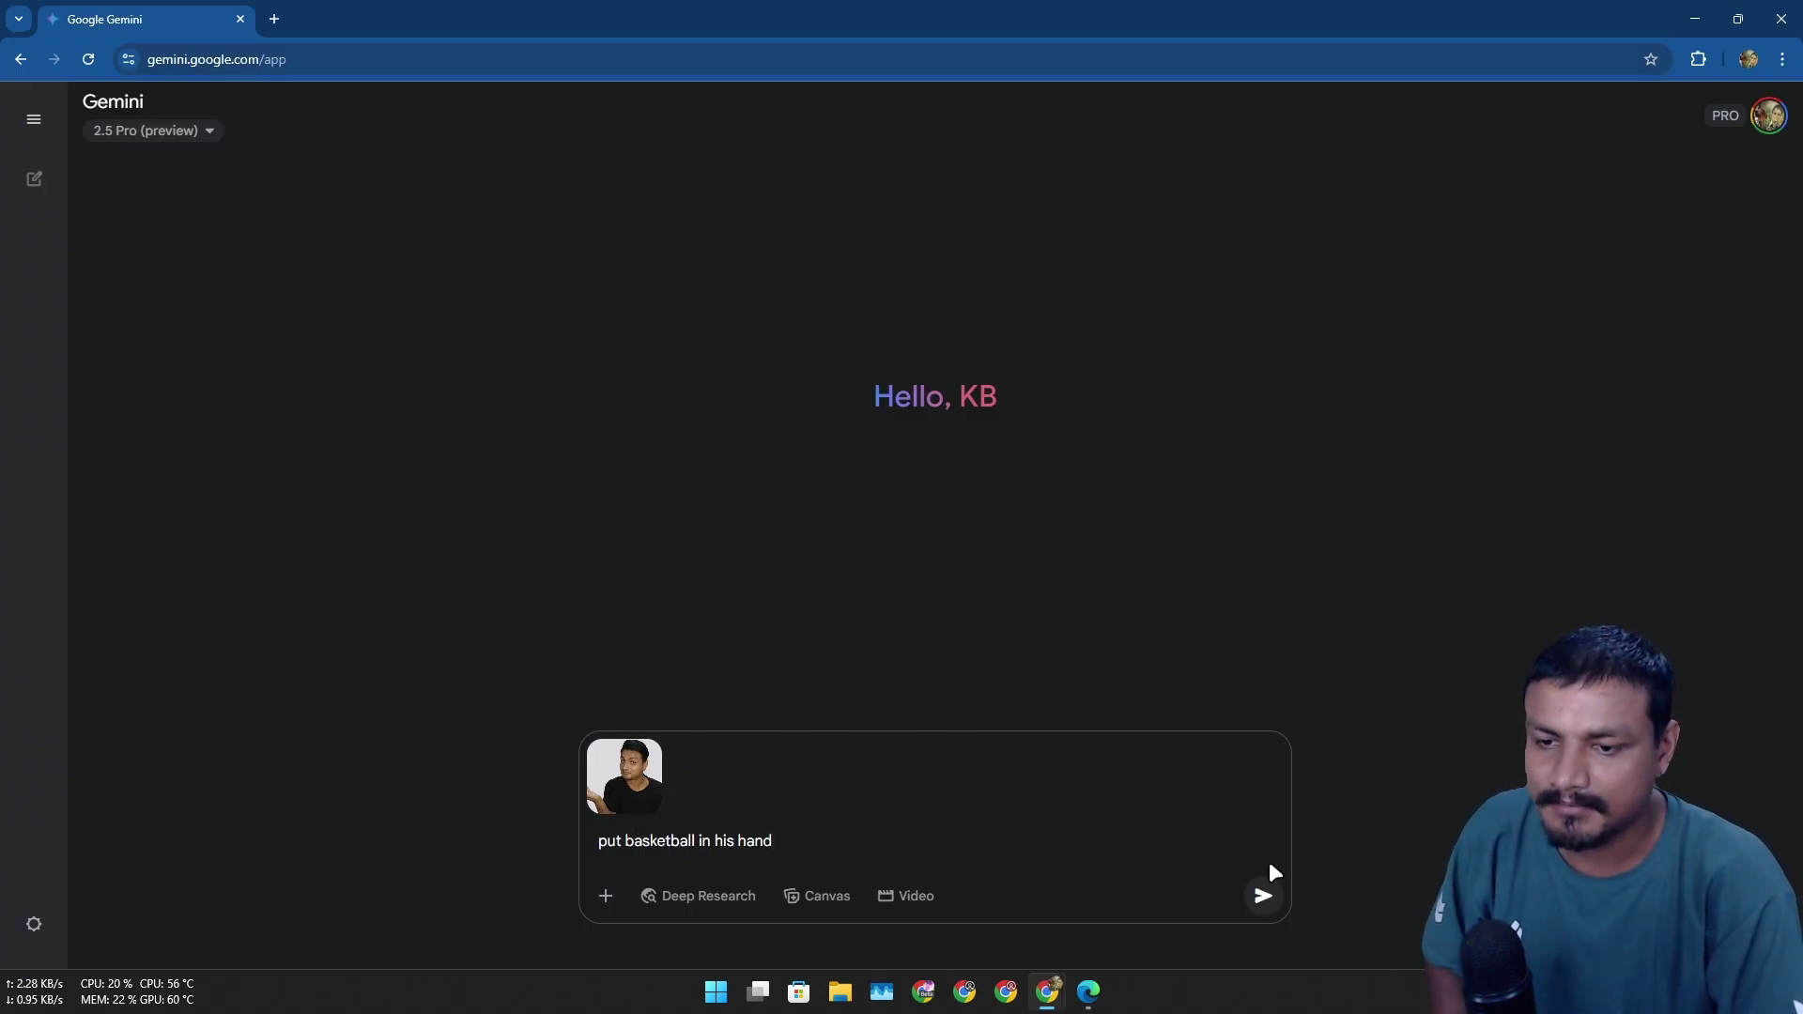
pyautogui.click(1263, 895)
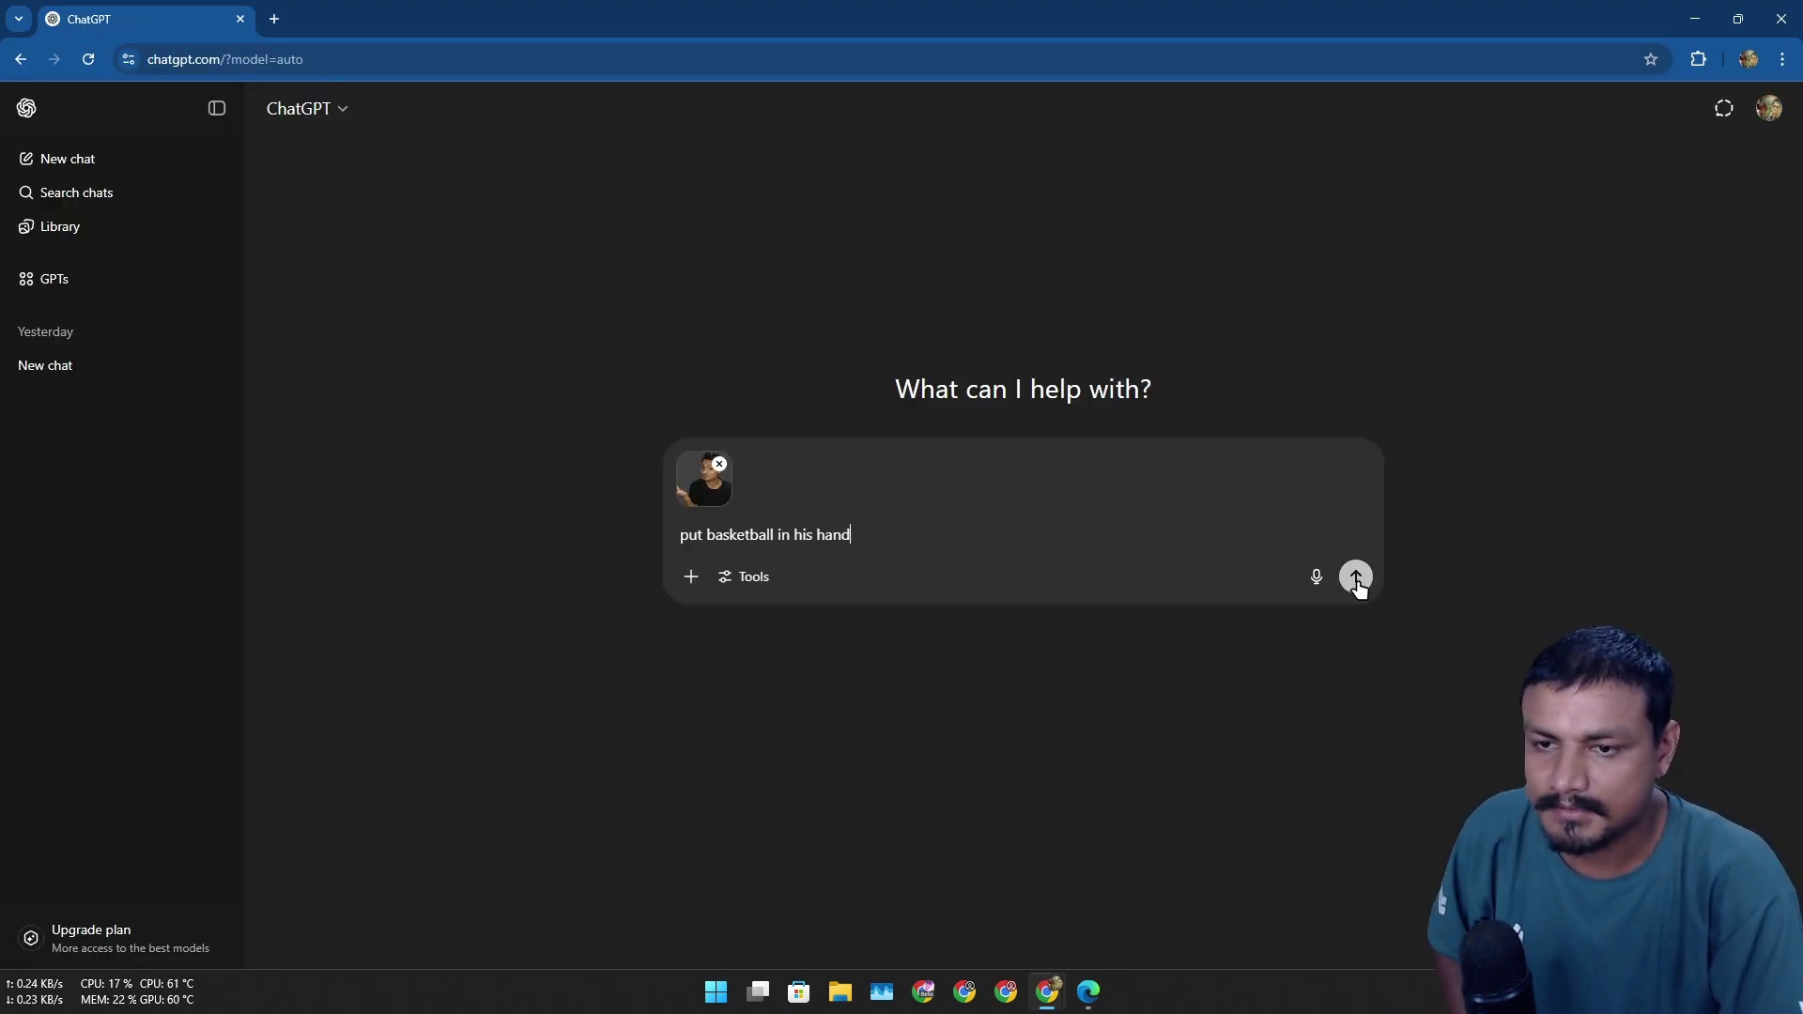
pyautogui.click(1357, 575)
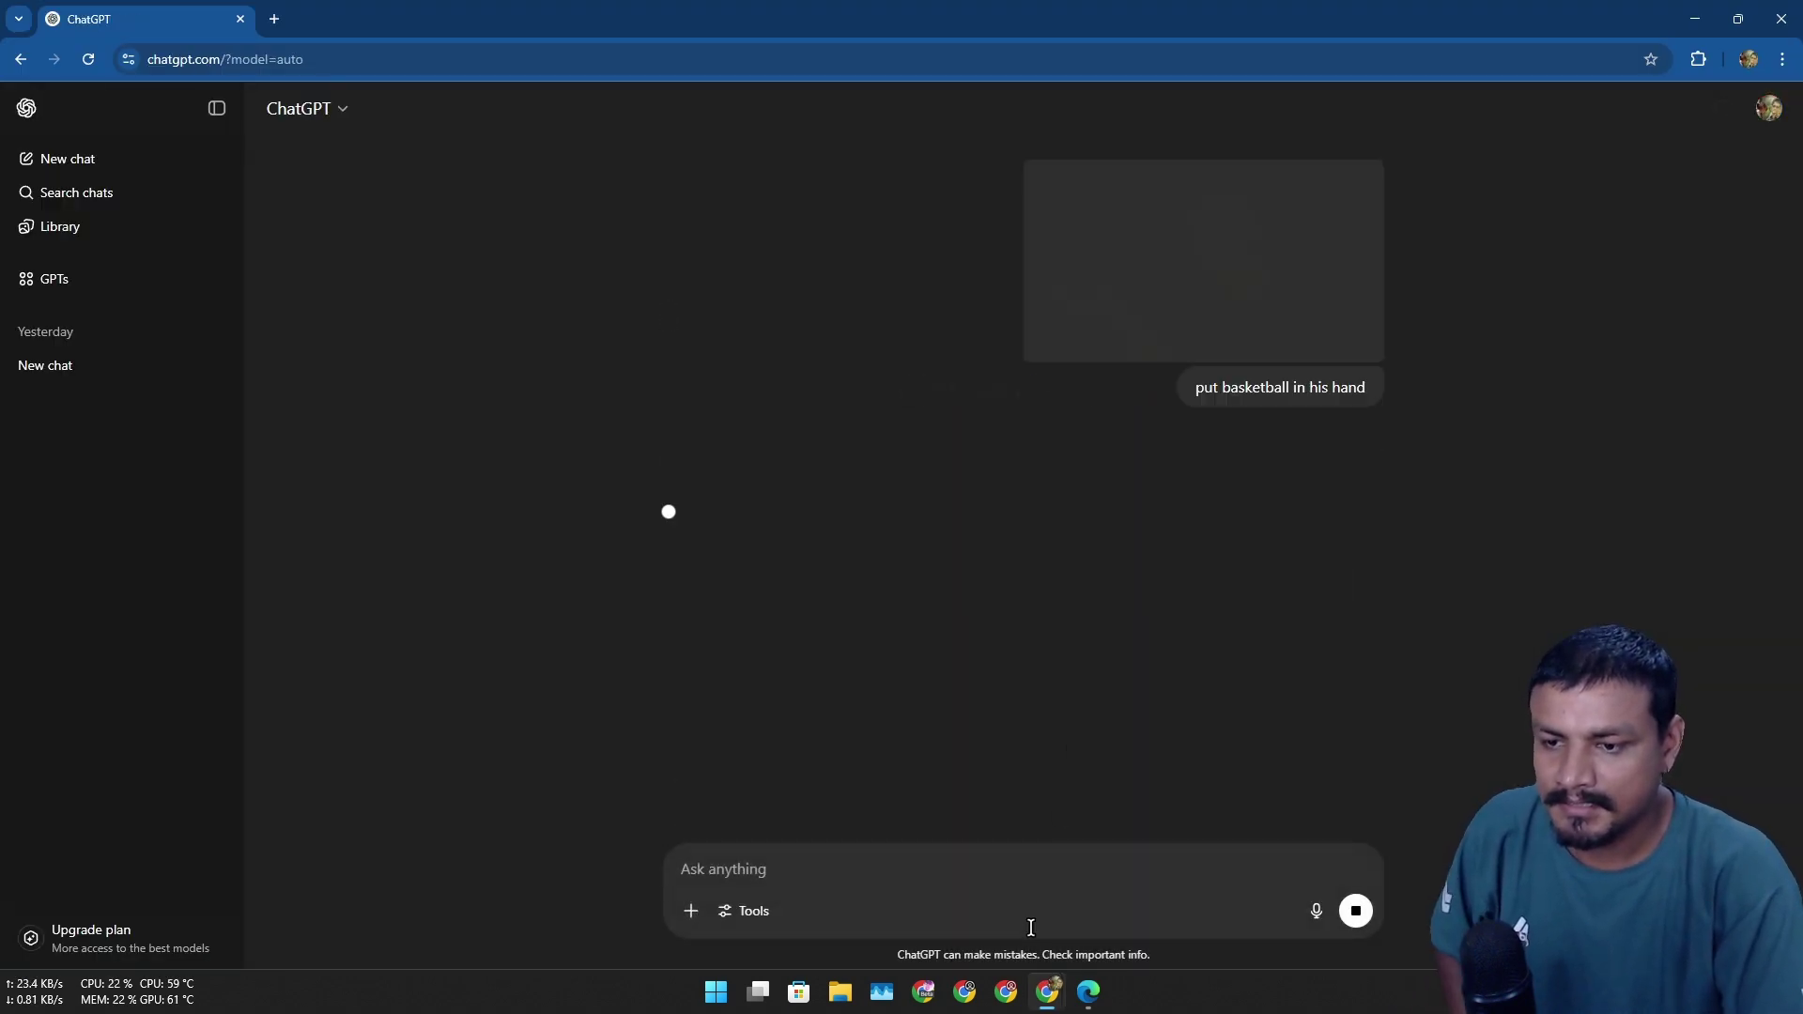
pyautogui.click(1089, 992)
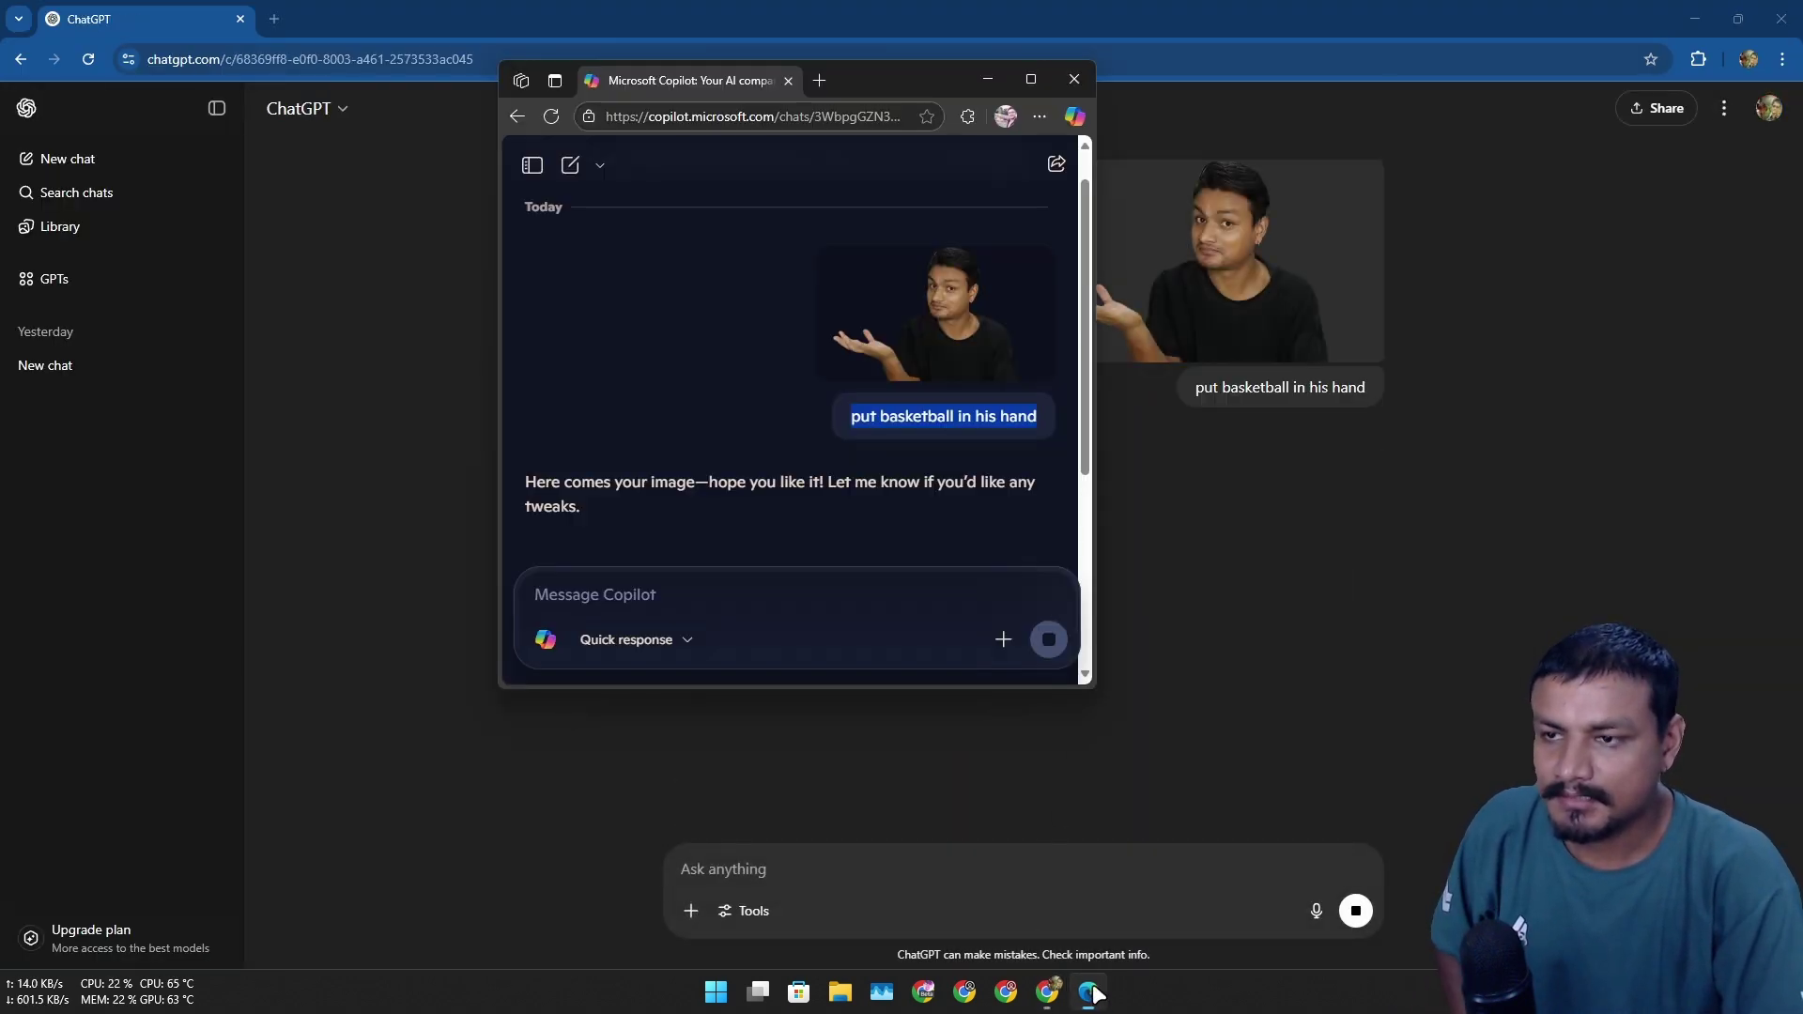
pyautogui.click(1030, 78)
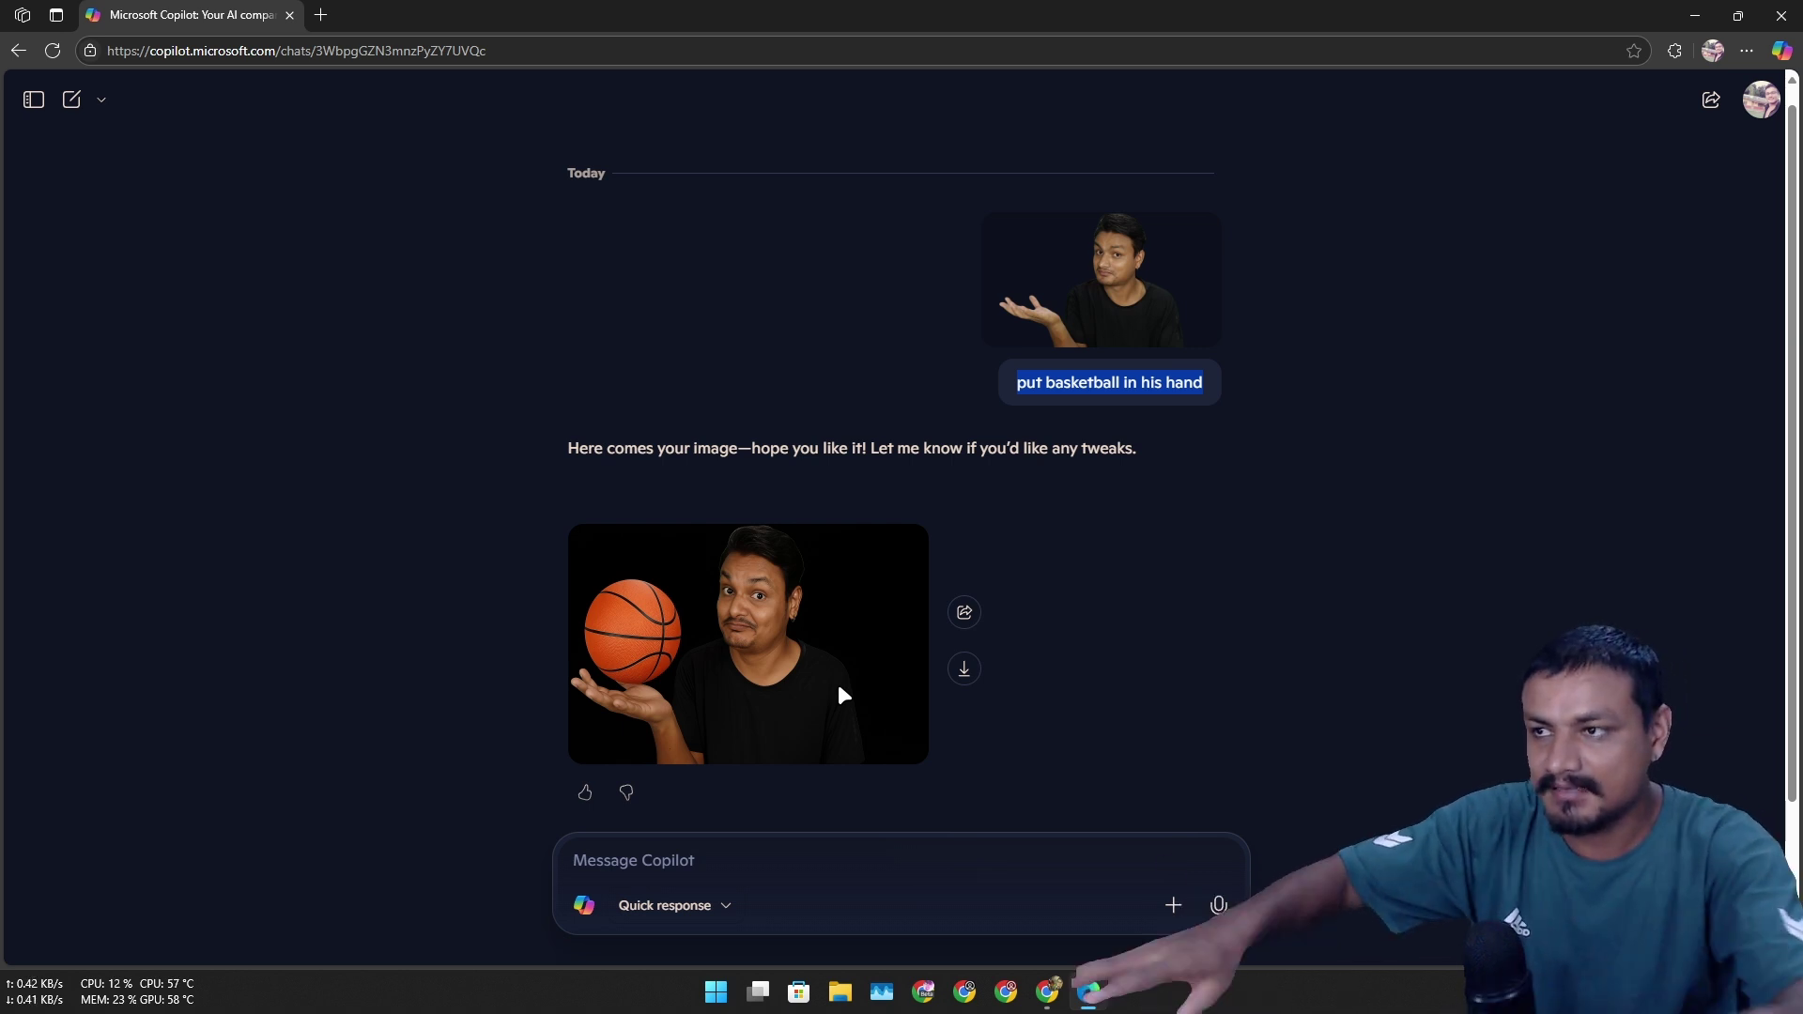
# - Switch from Copilot's basketball image to the Gemini window showing its basketball result
pyautogui.moveTo(1047, 991)
pyautogui.click(1118, 881)
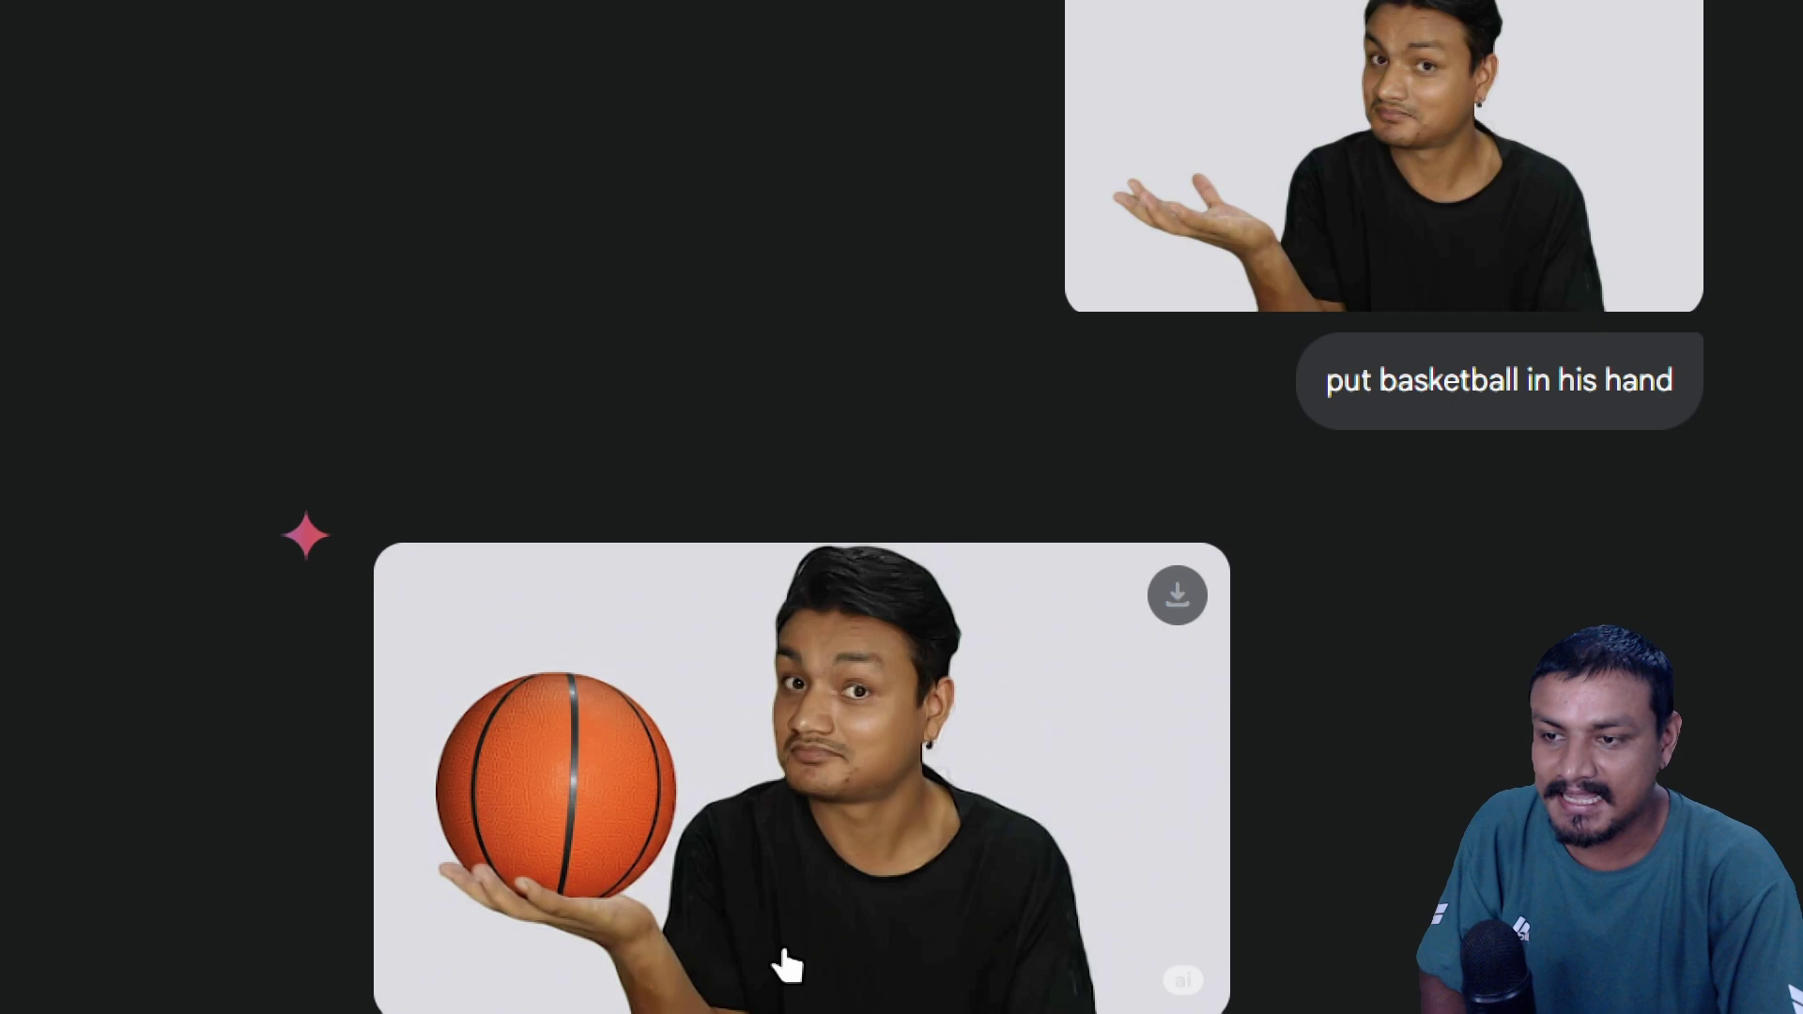
pyautogui.scroll(-1, 785, 949)
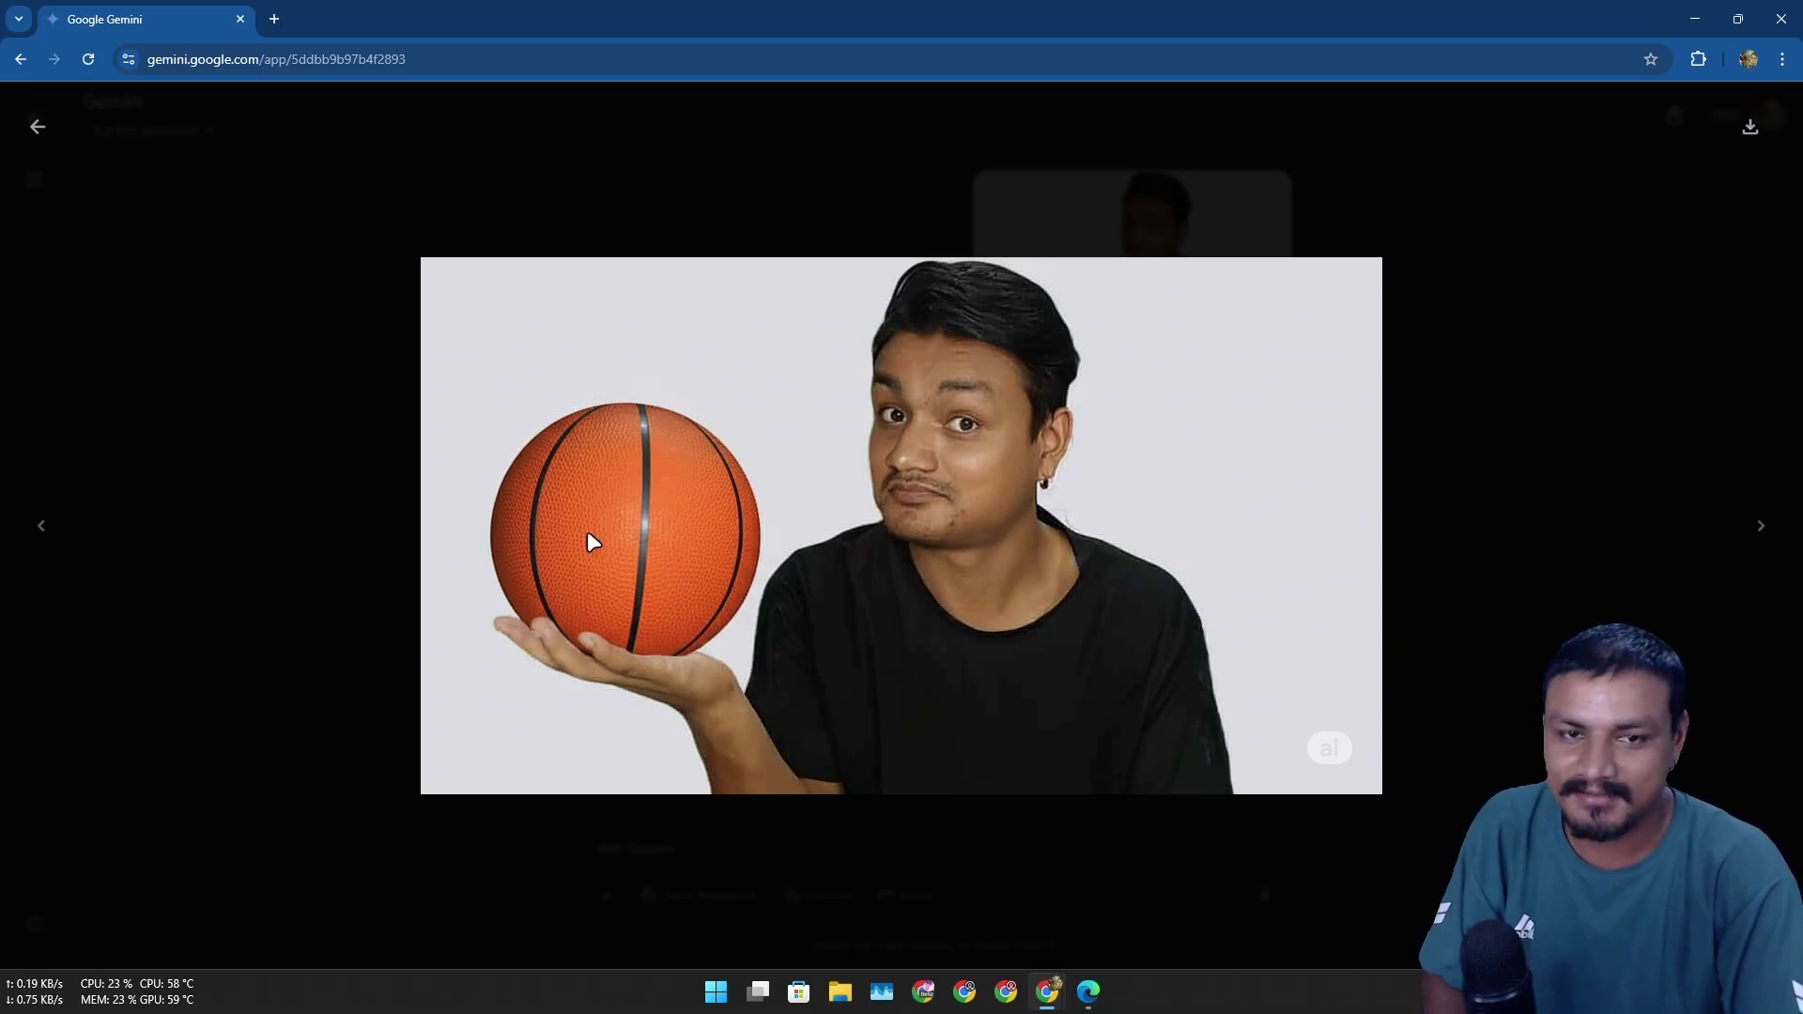
pyautogui.click(37, 126)
pyautogui.click(1079, 254)
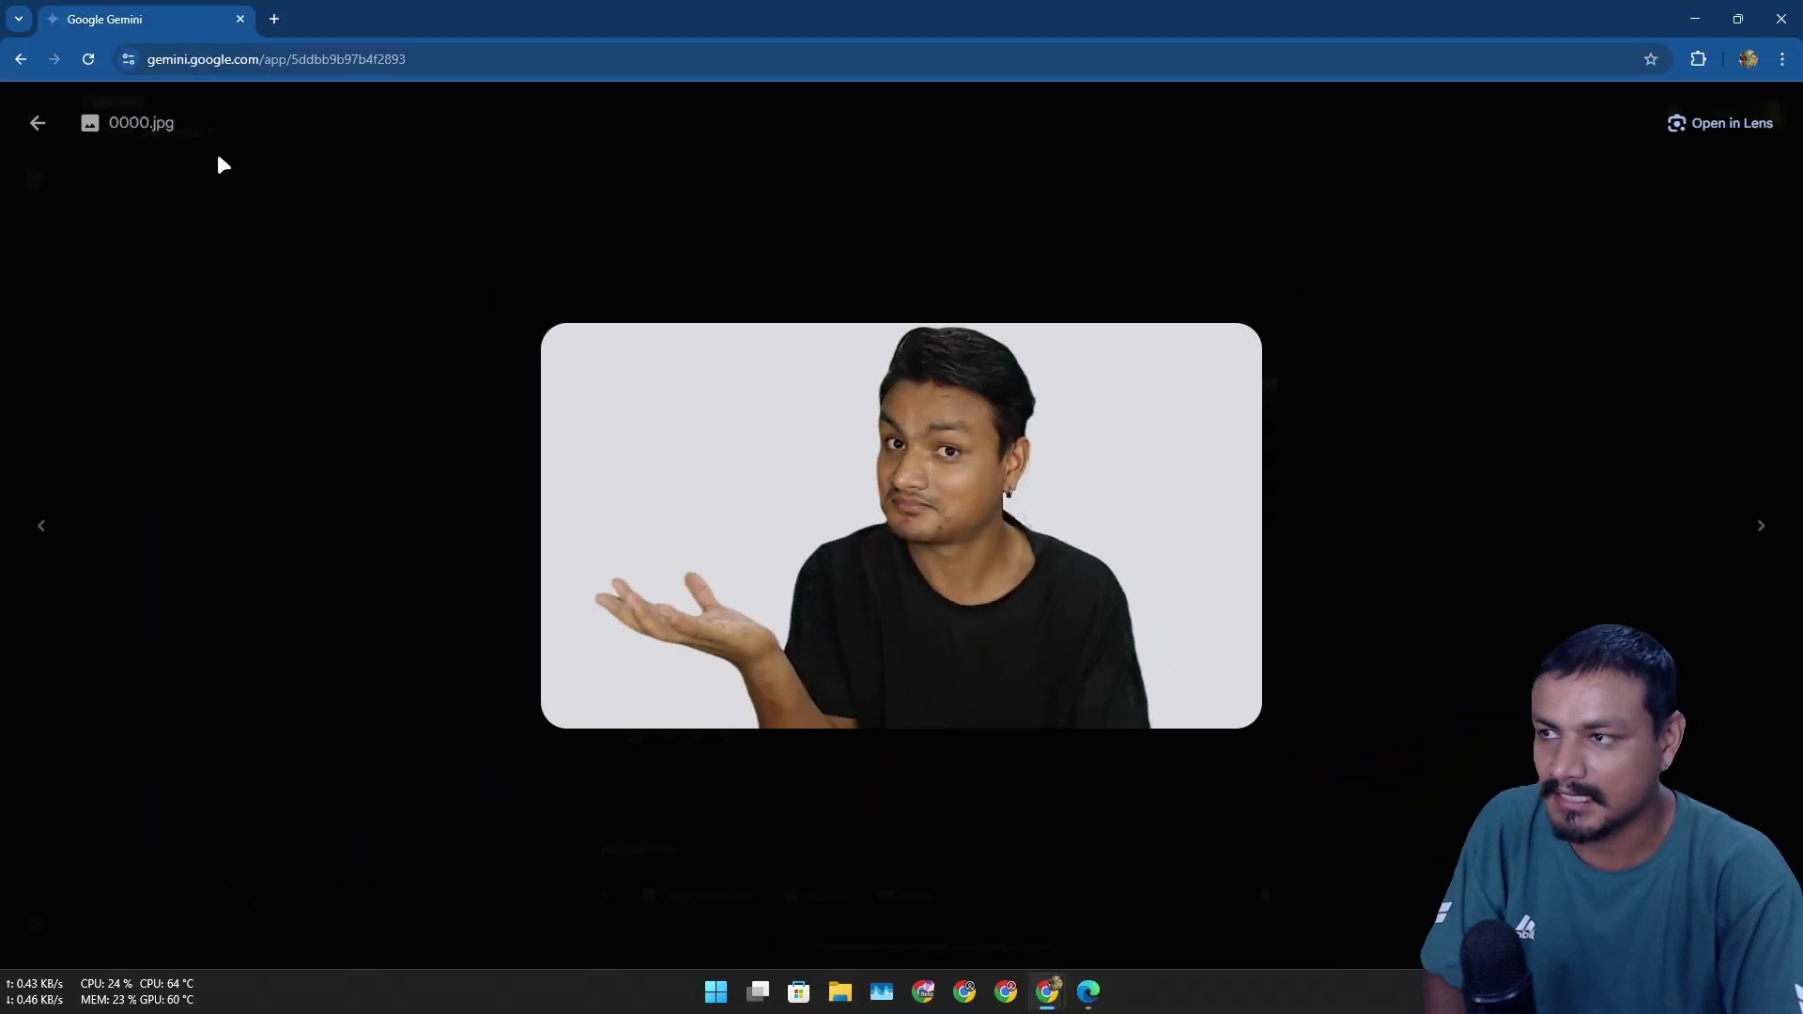
pyautogui.click(38, 124)
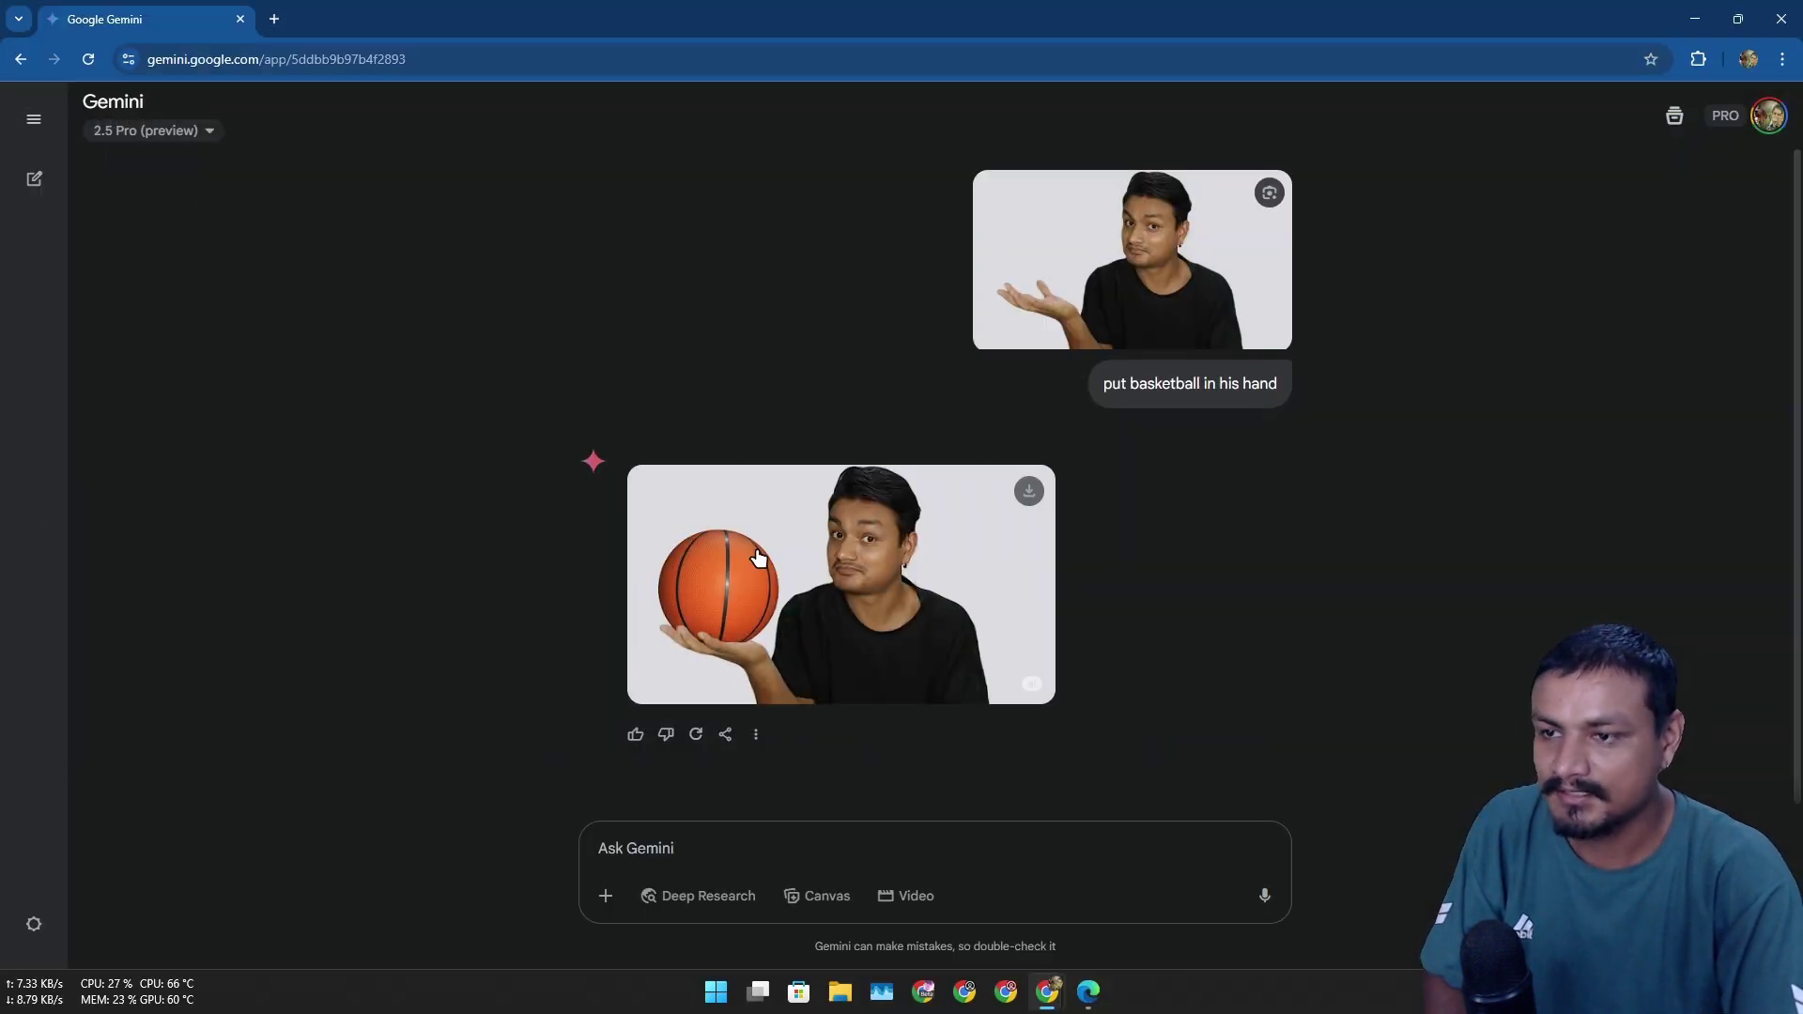
pyautogui.click(758, 558)
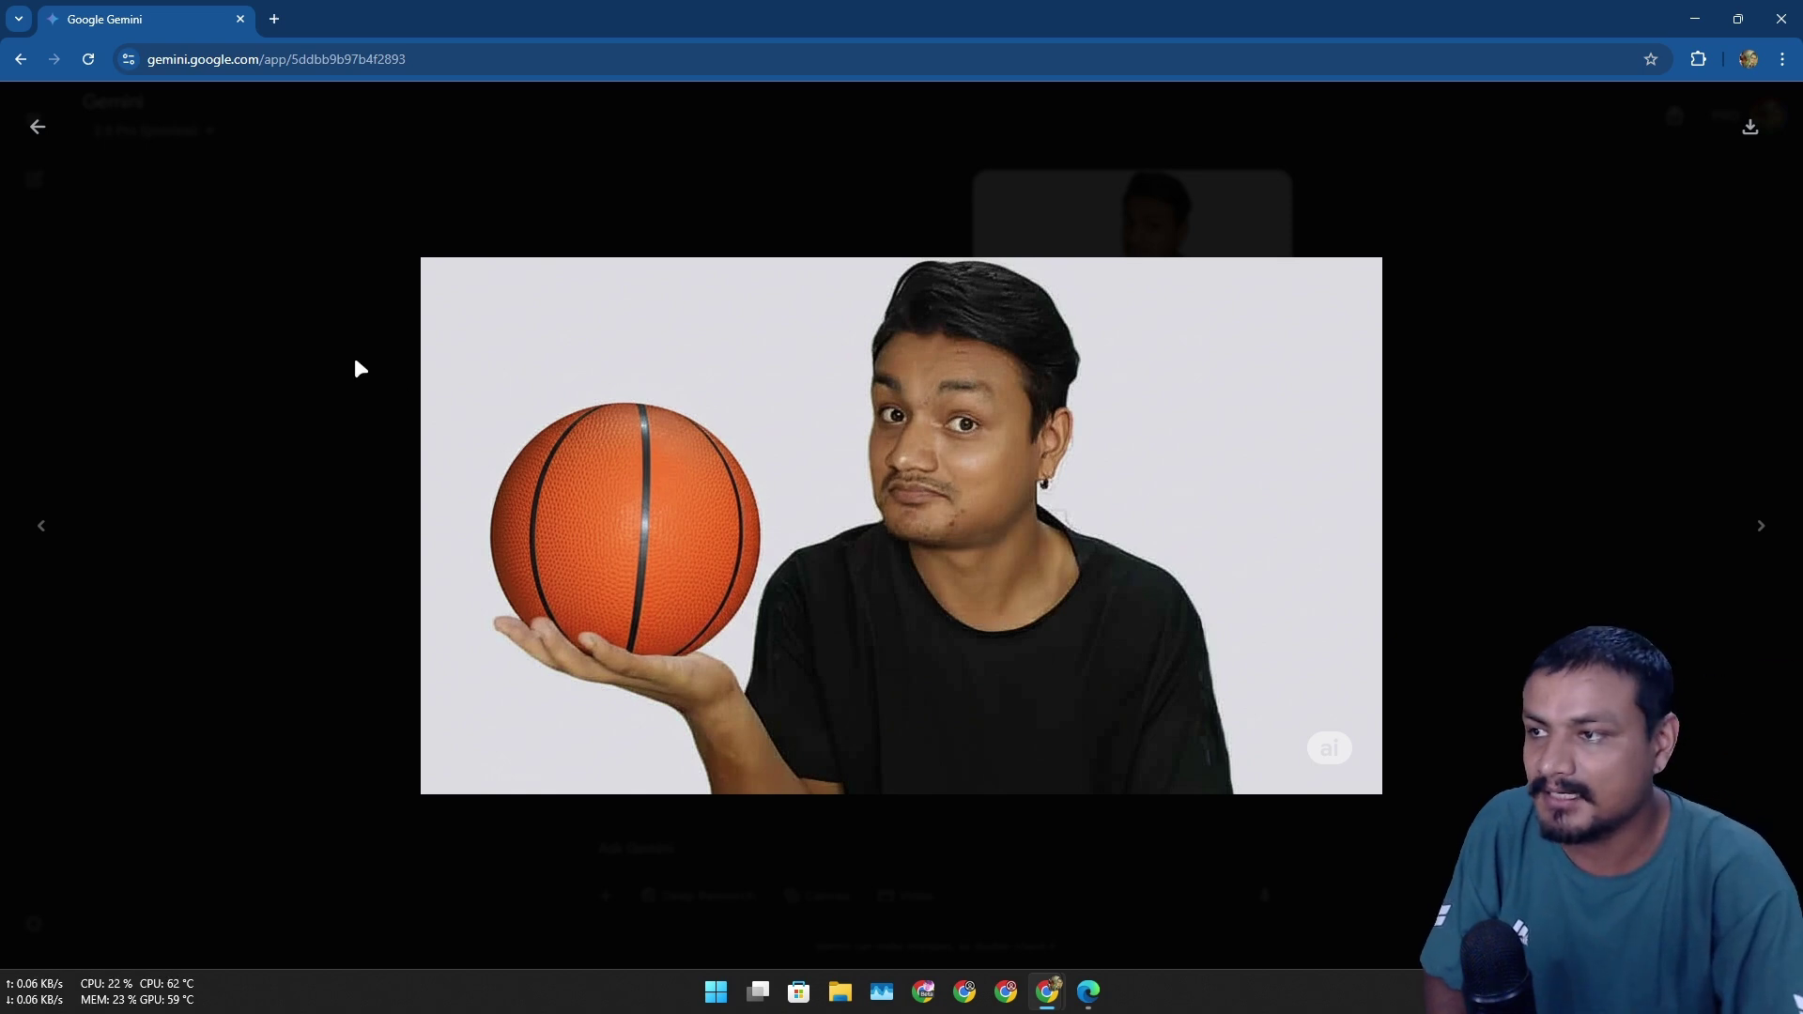
pyautogui.click(39, 128)
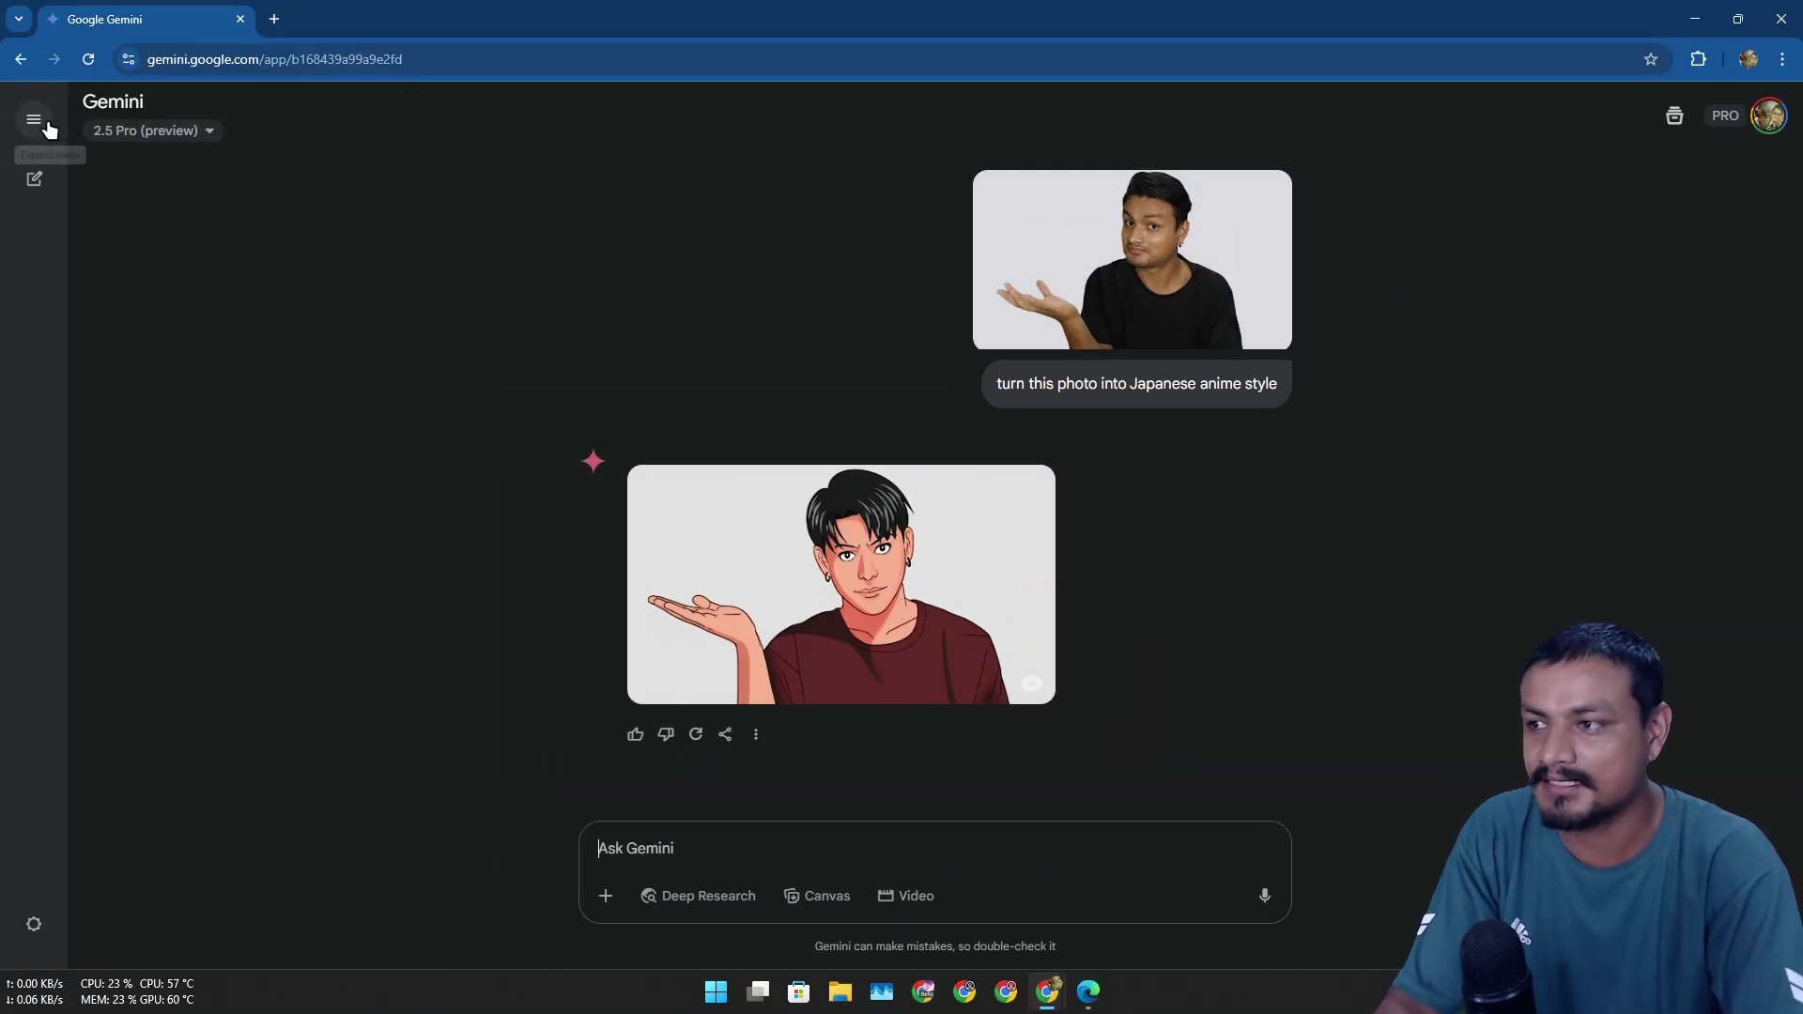
pyautogui.click(34, 119)
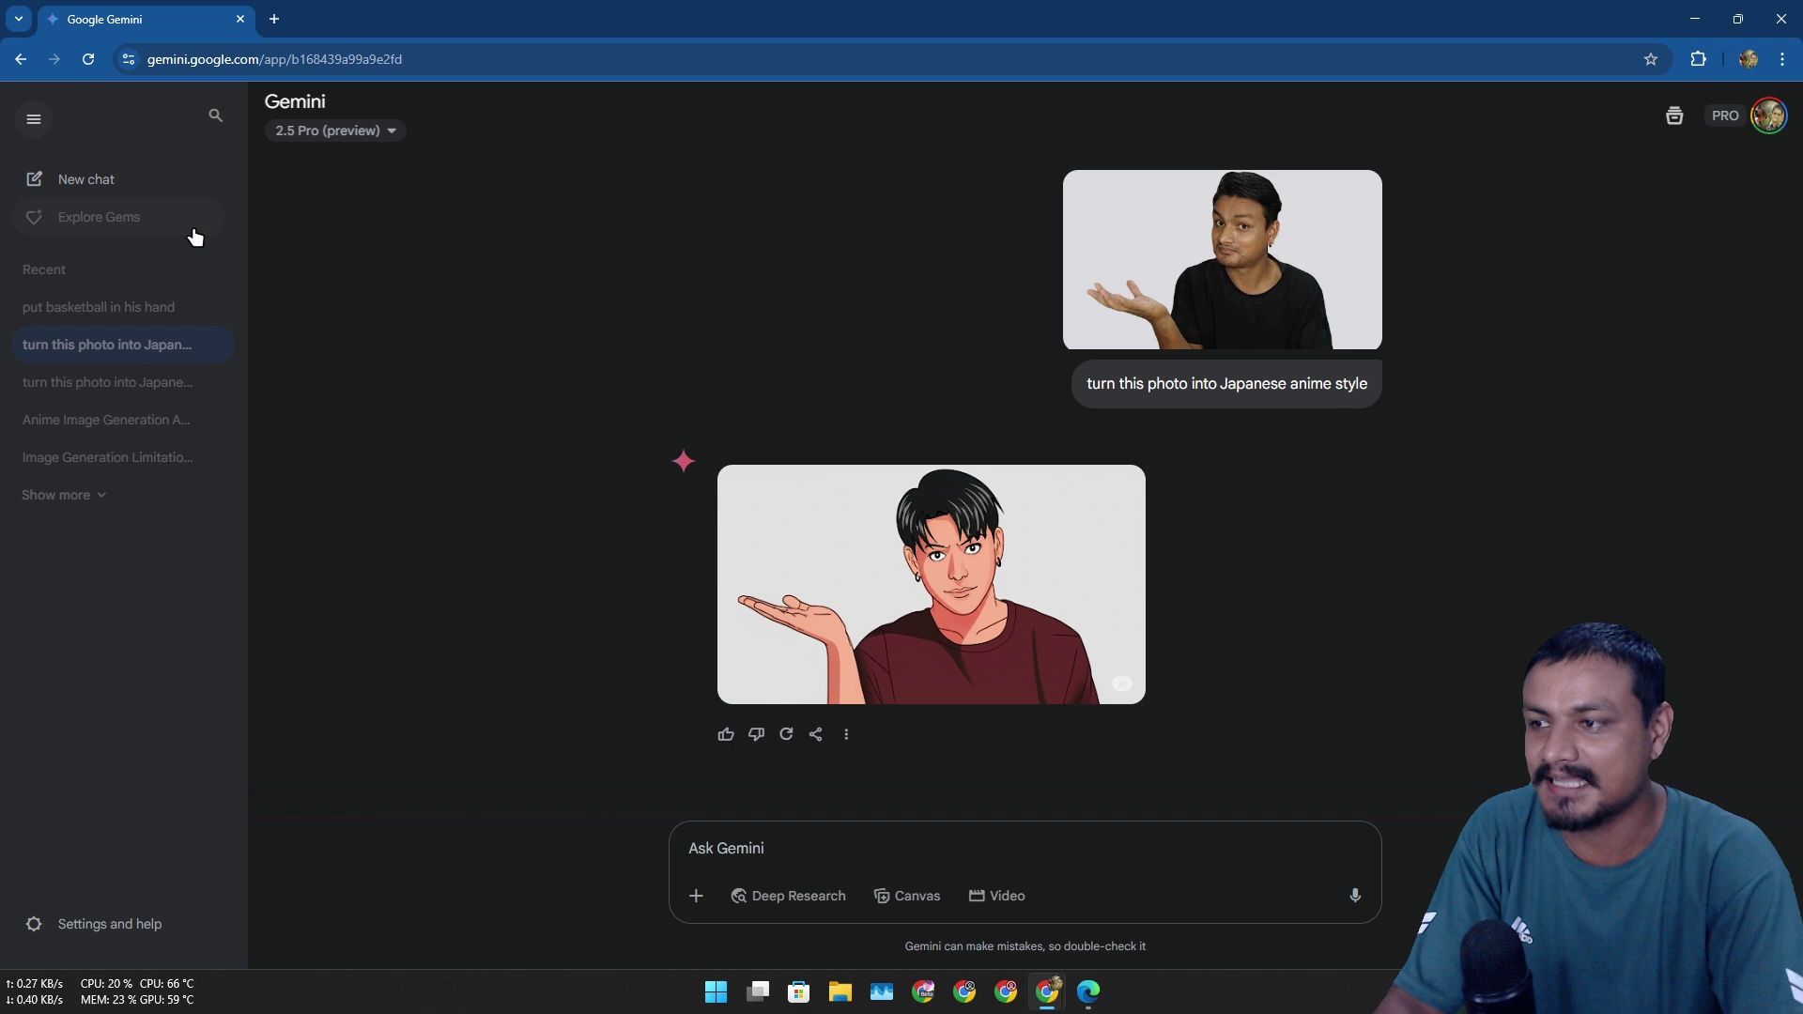
pyautogui.click(149, 308)
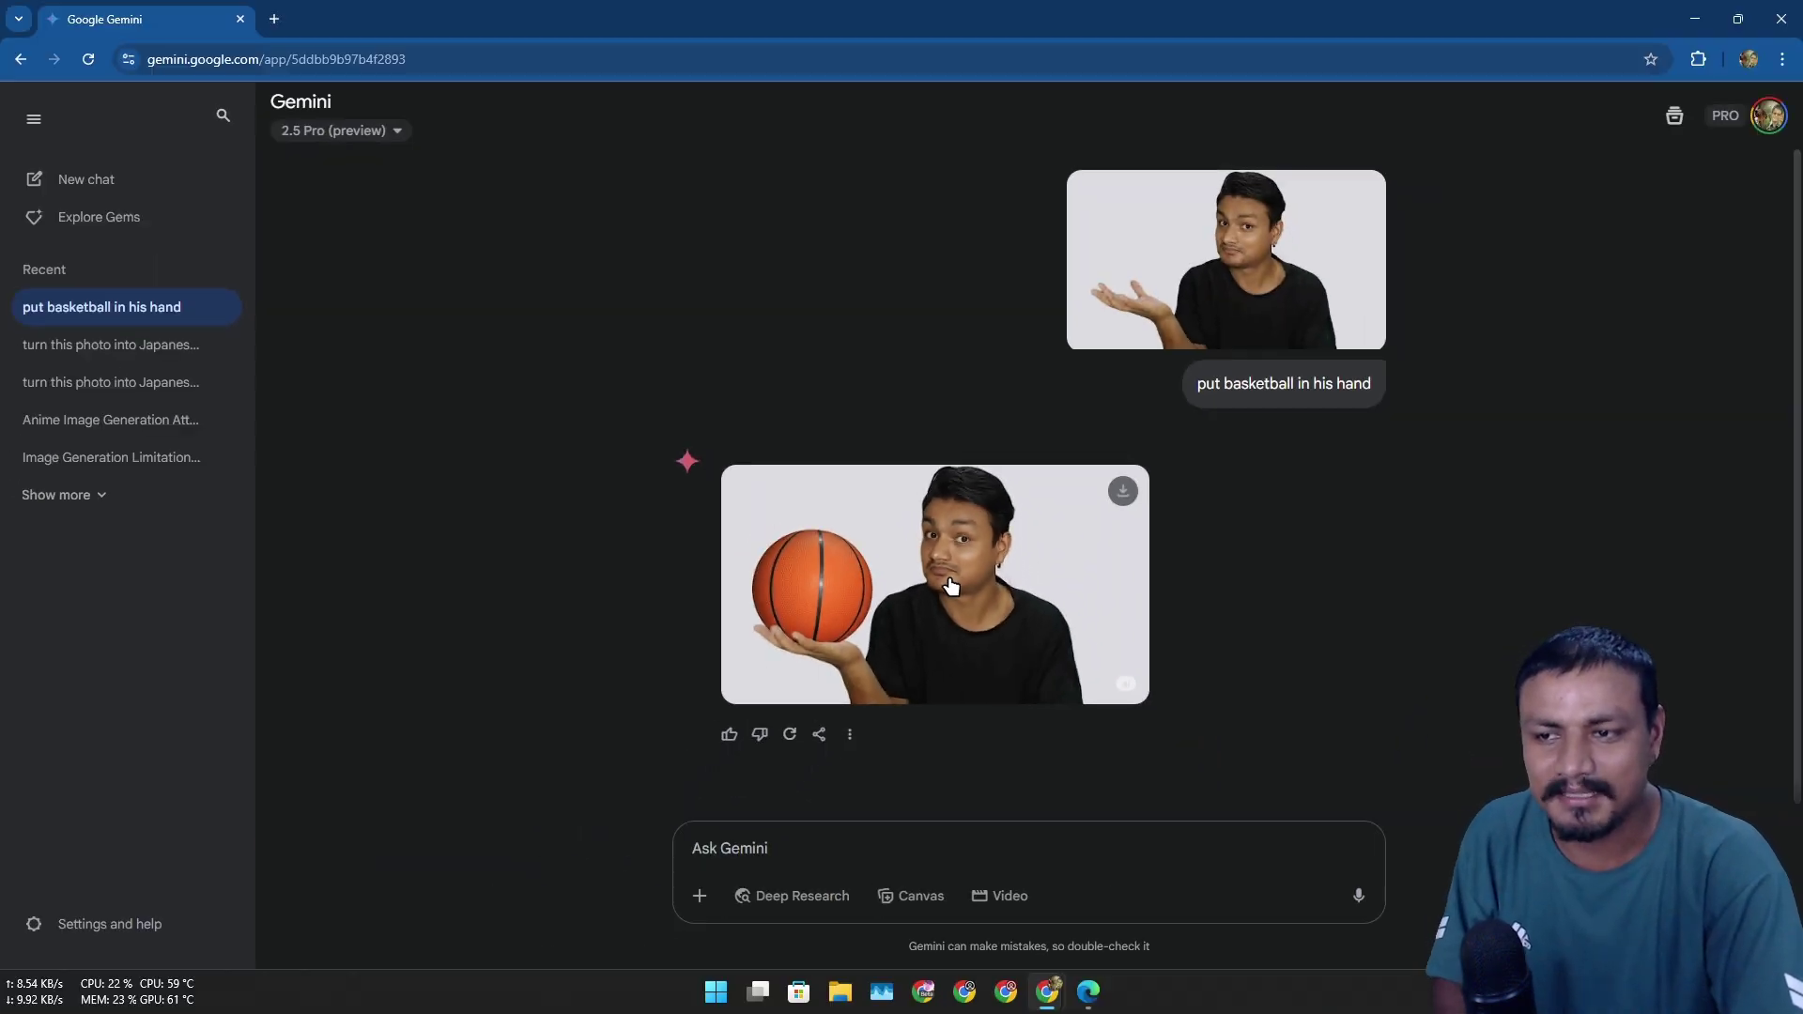
# - Check ChatGPT's basketball image progress and Copilot's result, then return to Gemini's basketball chat
pyautogui.moveTo(1054, 988)
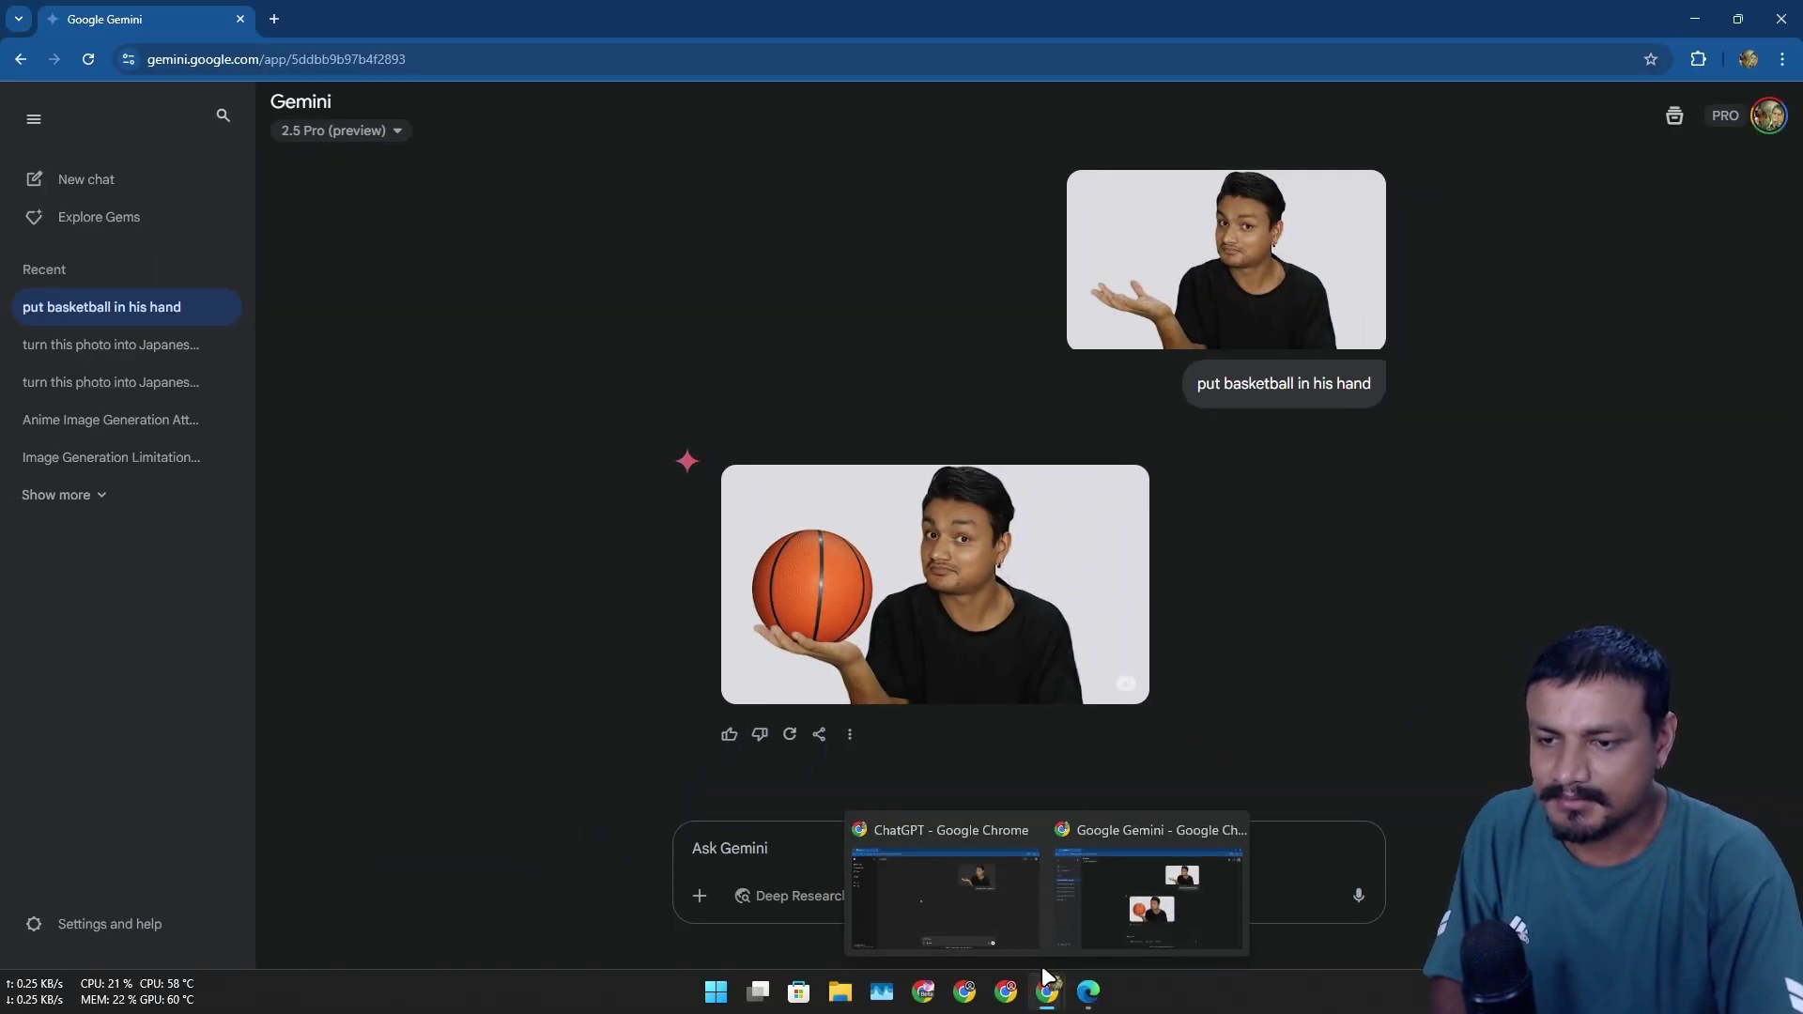
pyautogui.click(944, 897)
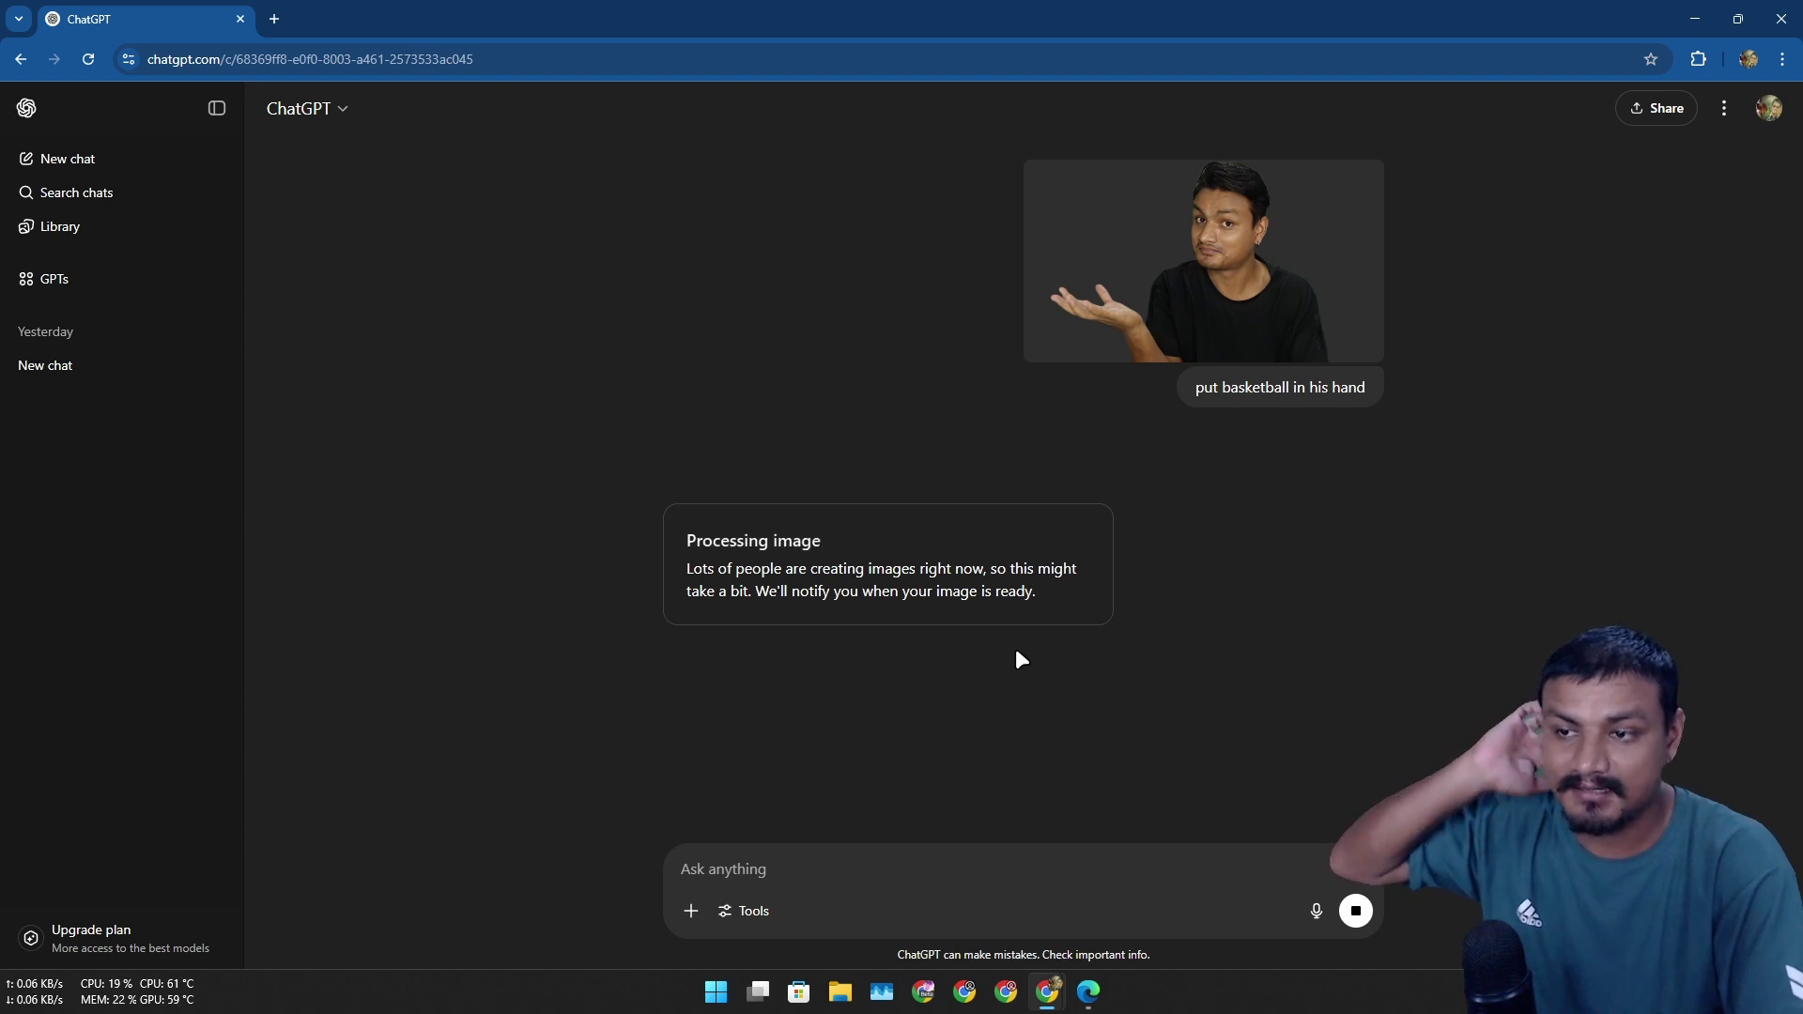
pyautogui.click(1089, 991)
pyautogui.moveTo(1064, 962)
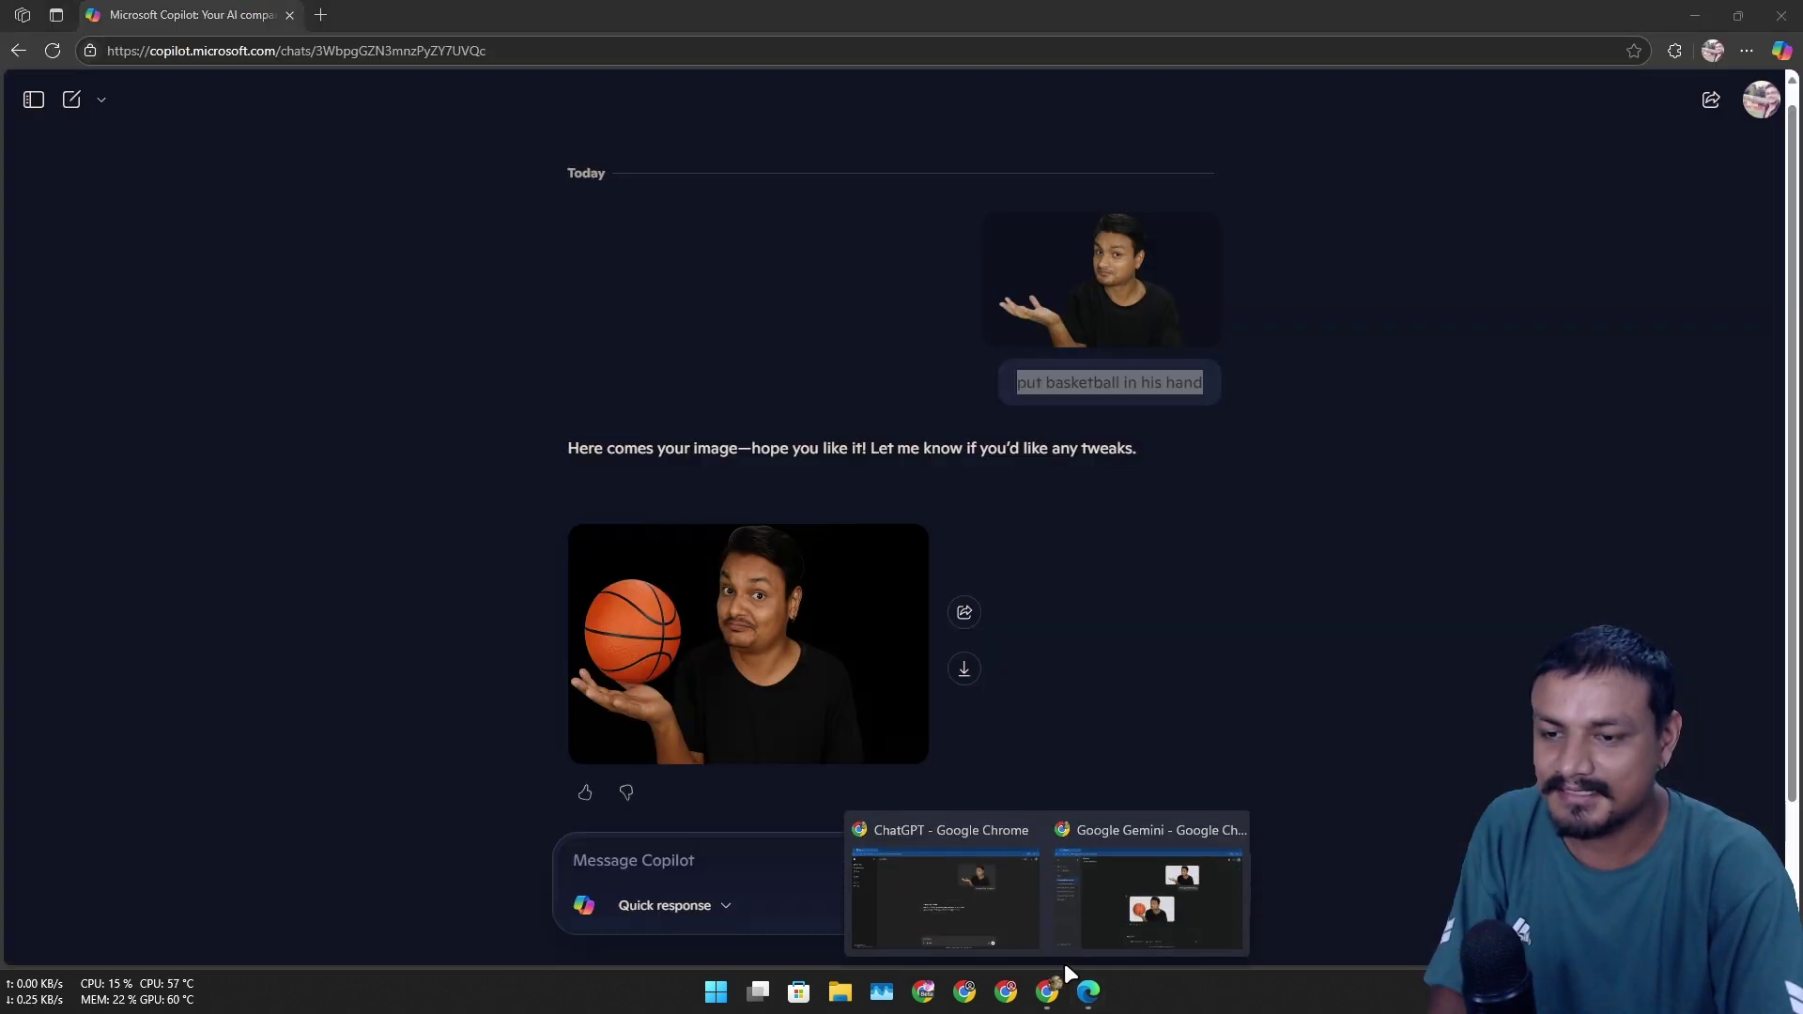
pyautogui.click(1152, 897)
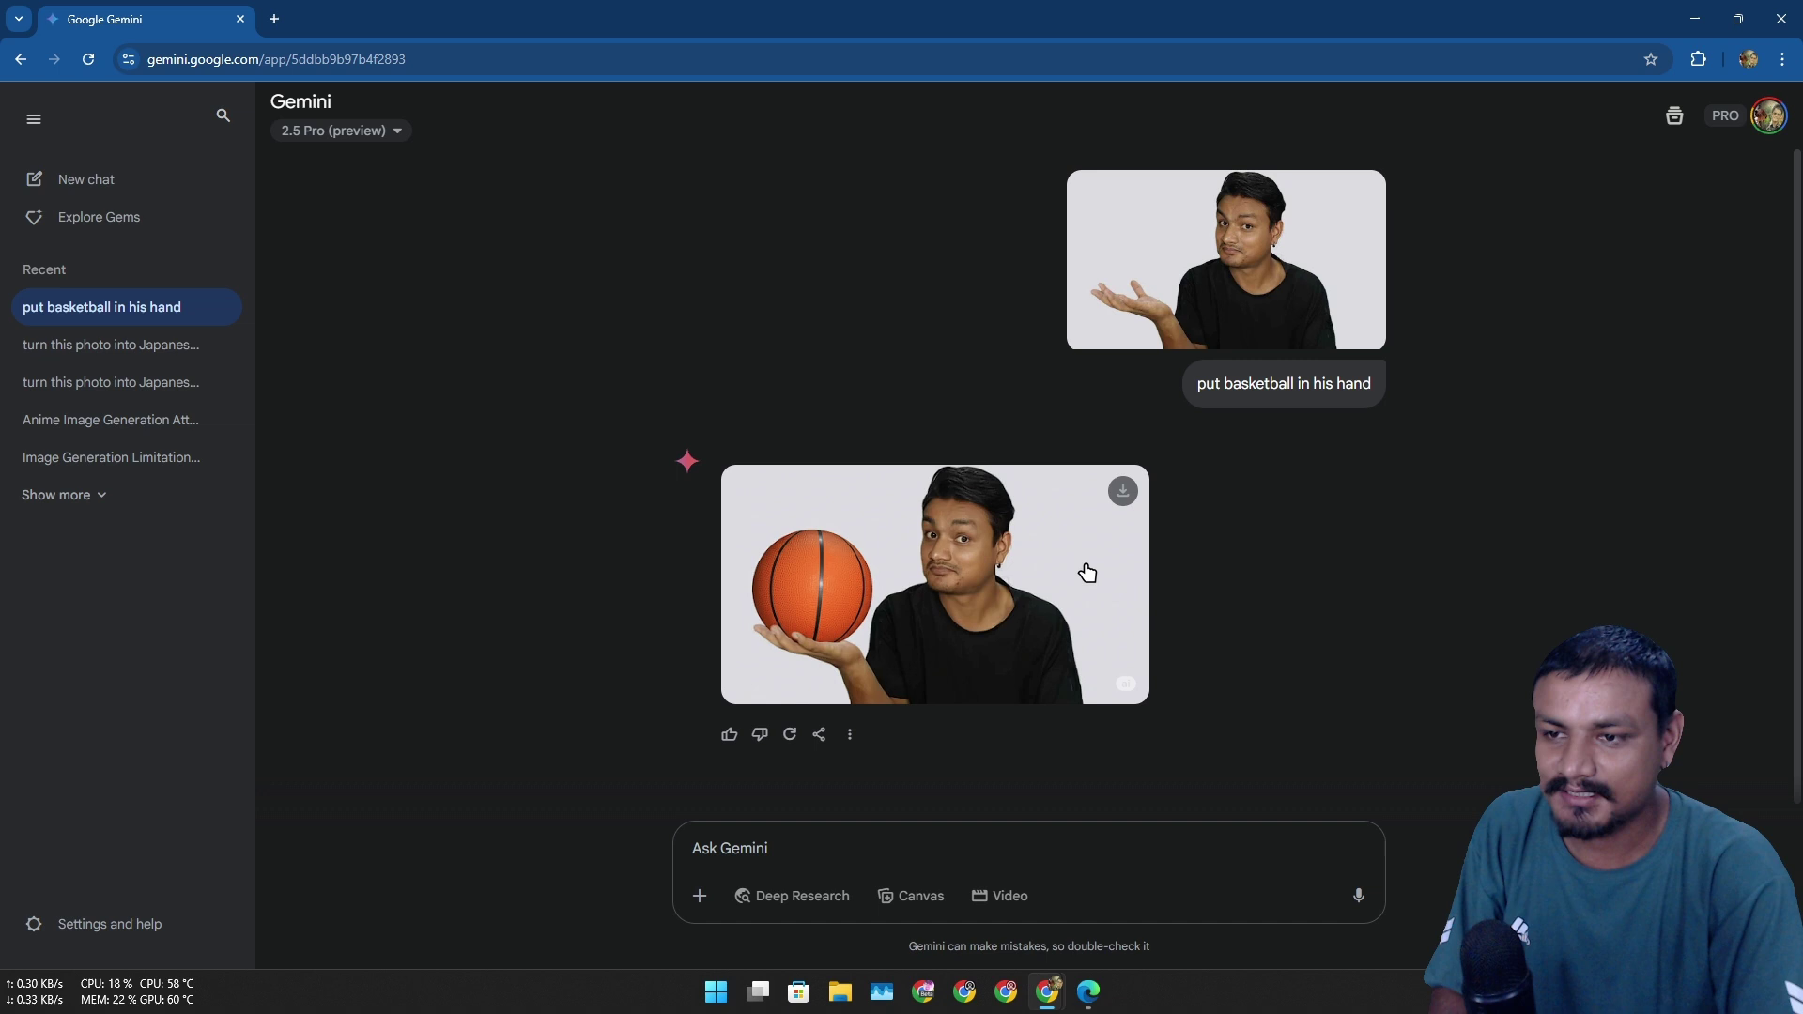
pyautogui.click(1082, 855)
pyautogui.write('turn this into cartoon style')
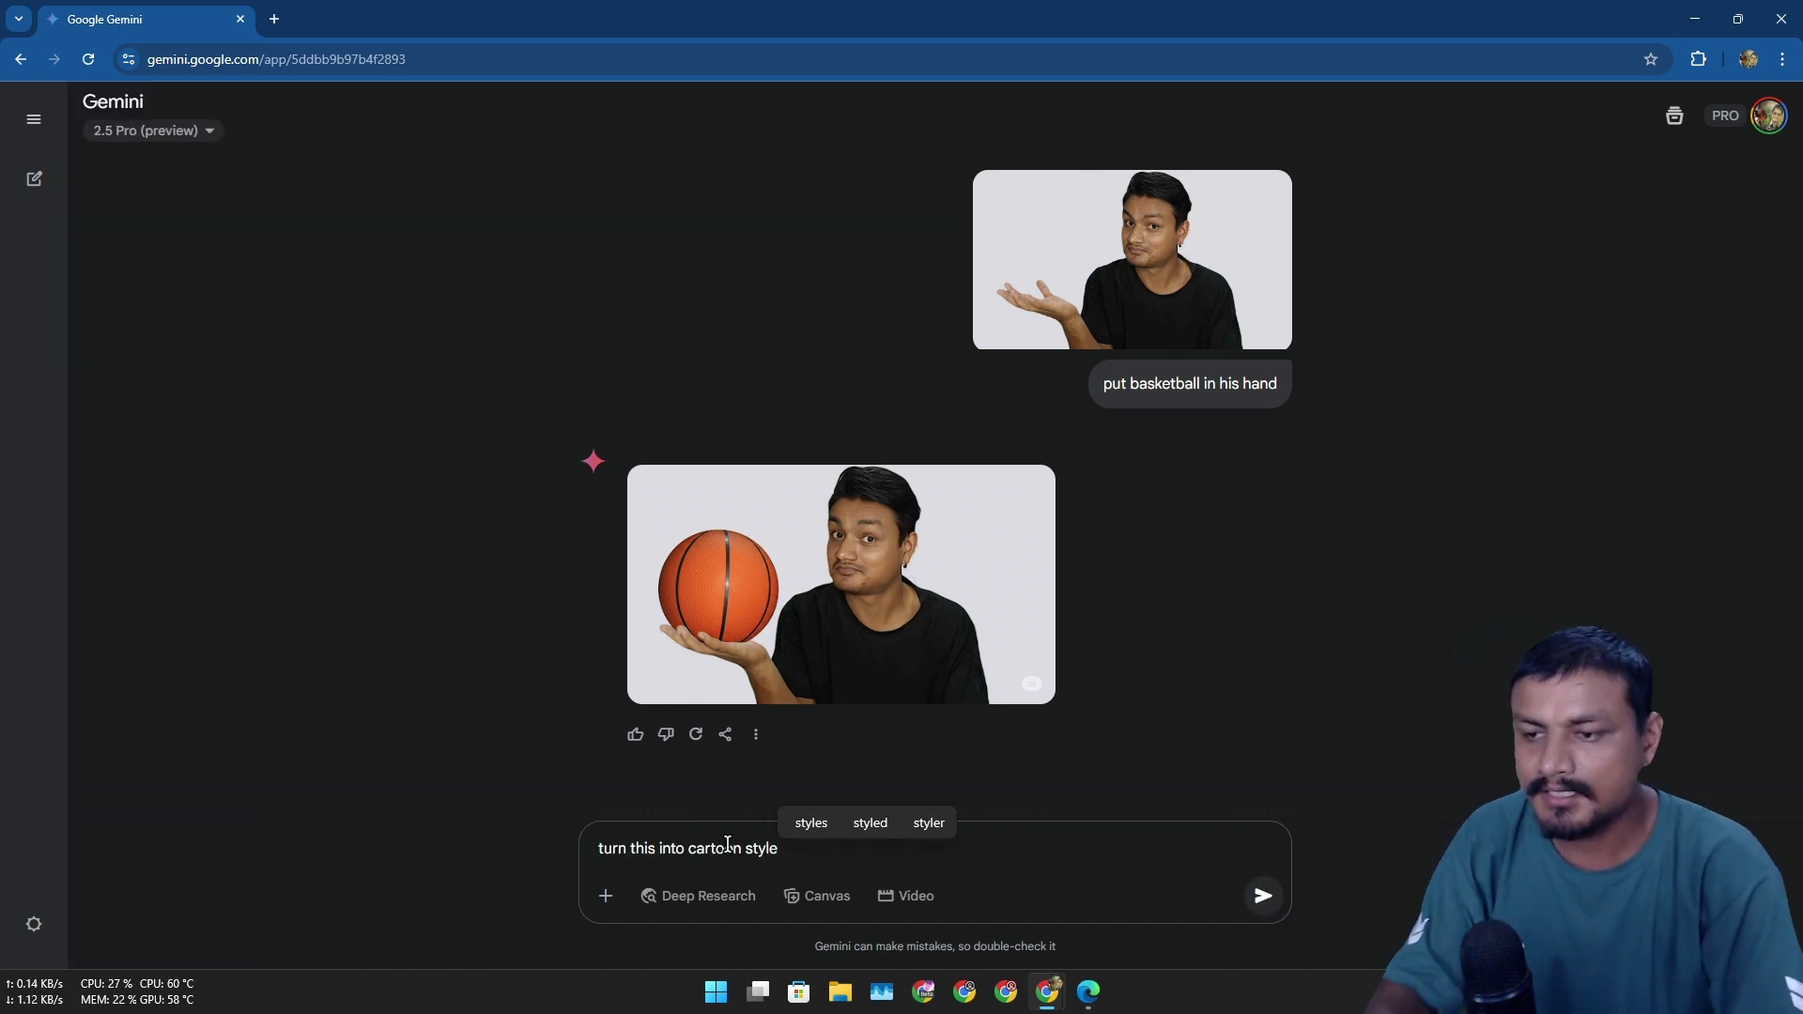
pyautogui.press('Return')
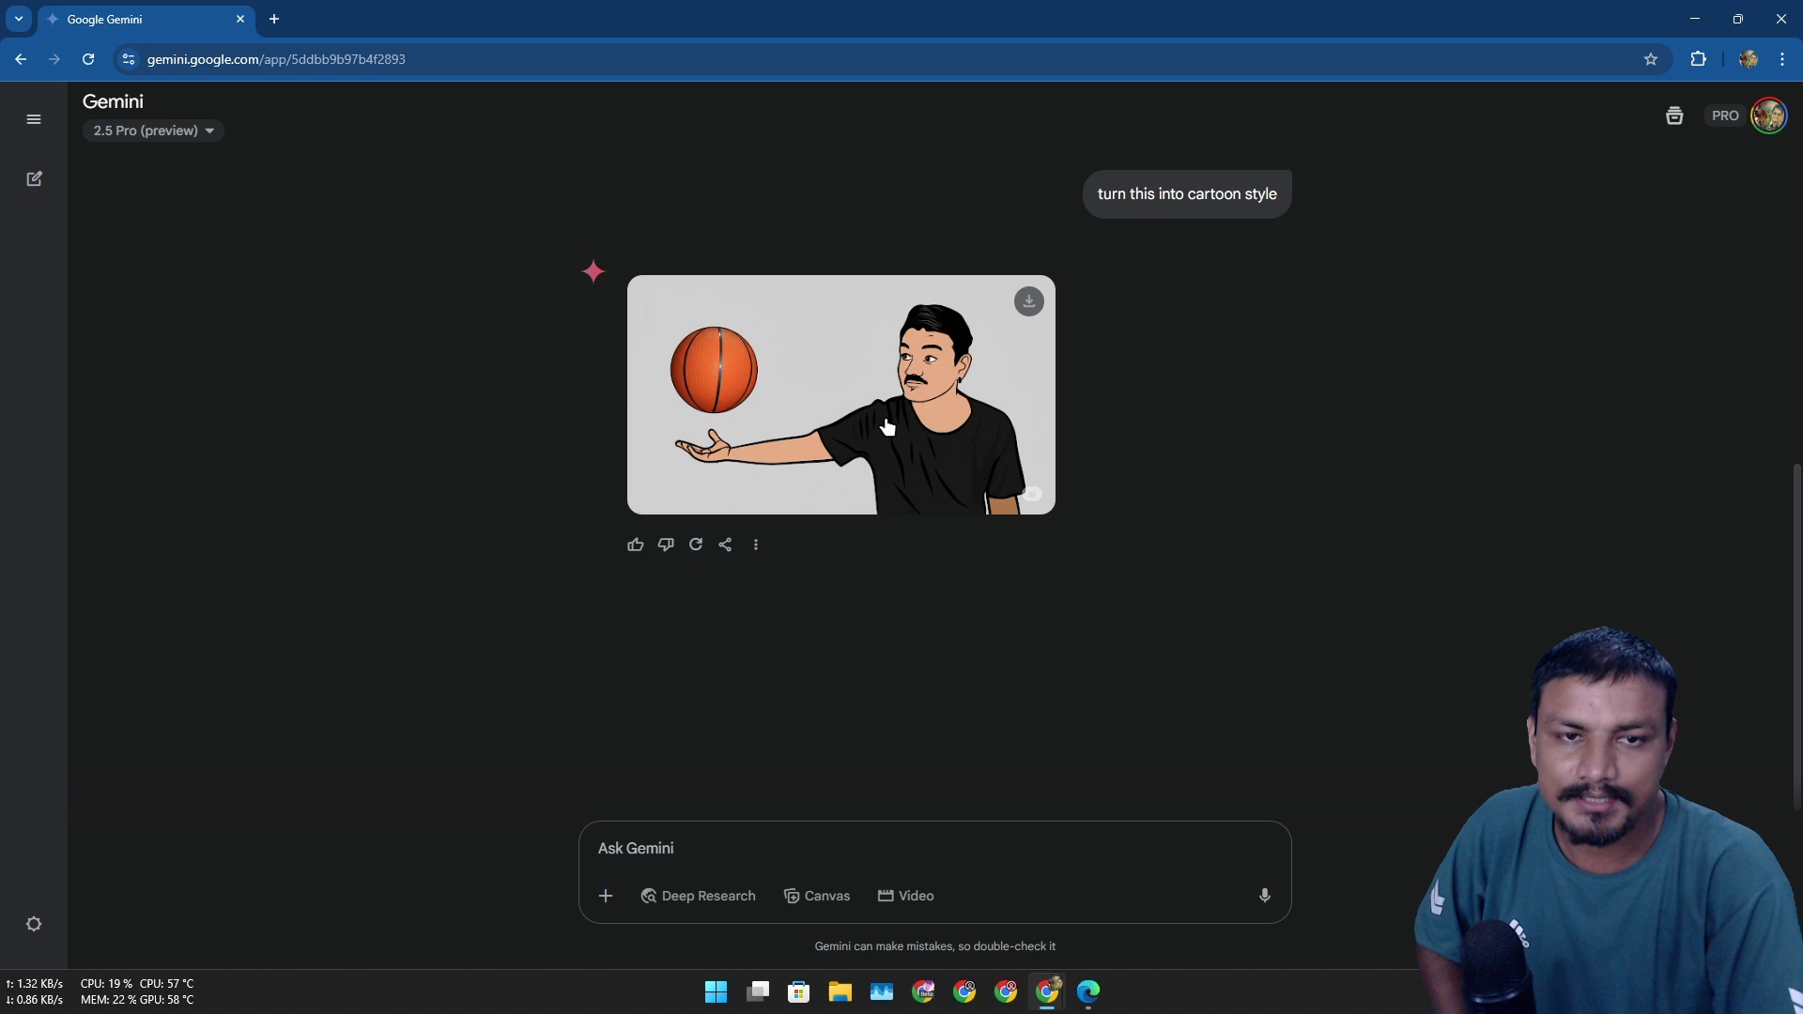
pyautogui.click(887, 428)
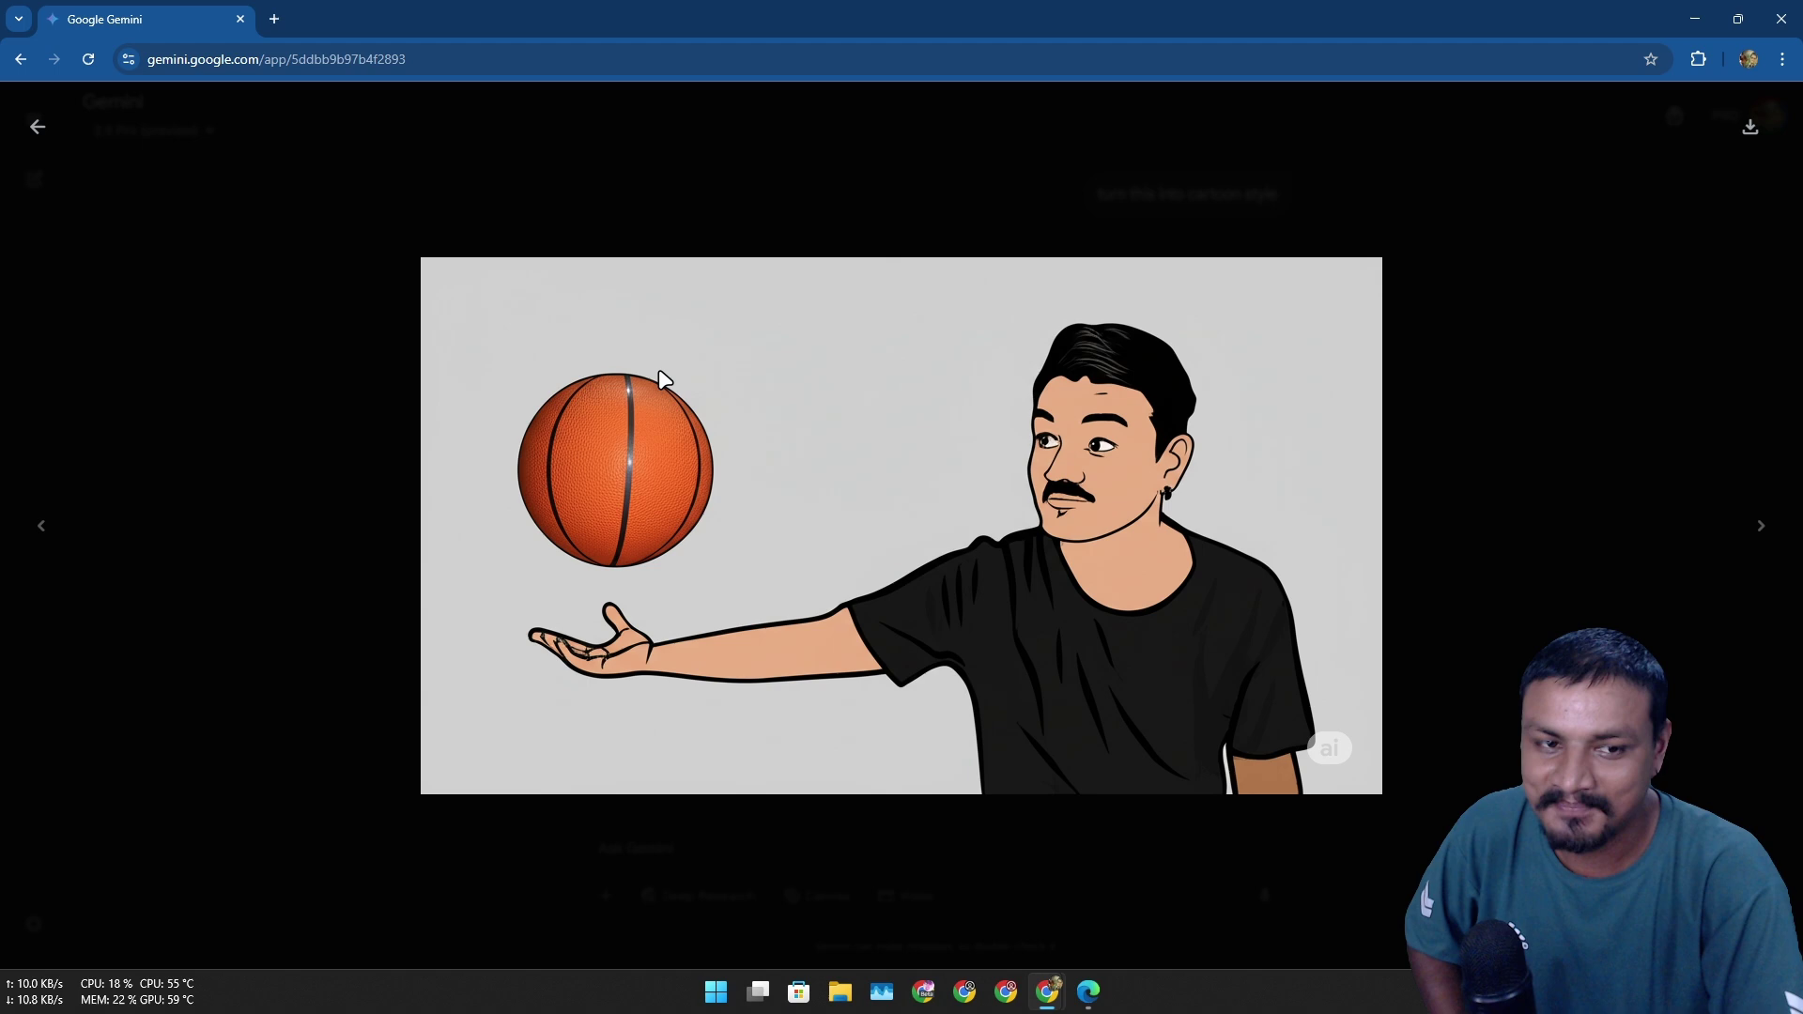
pyautogui.click(37, 126)
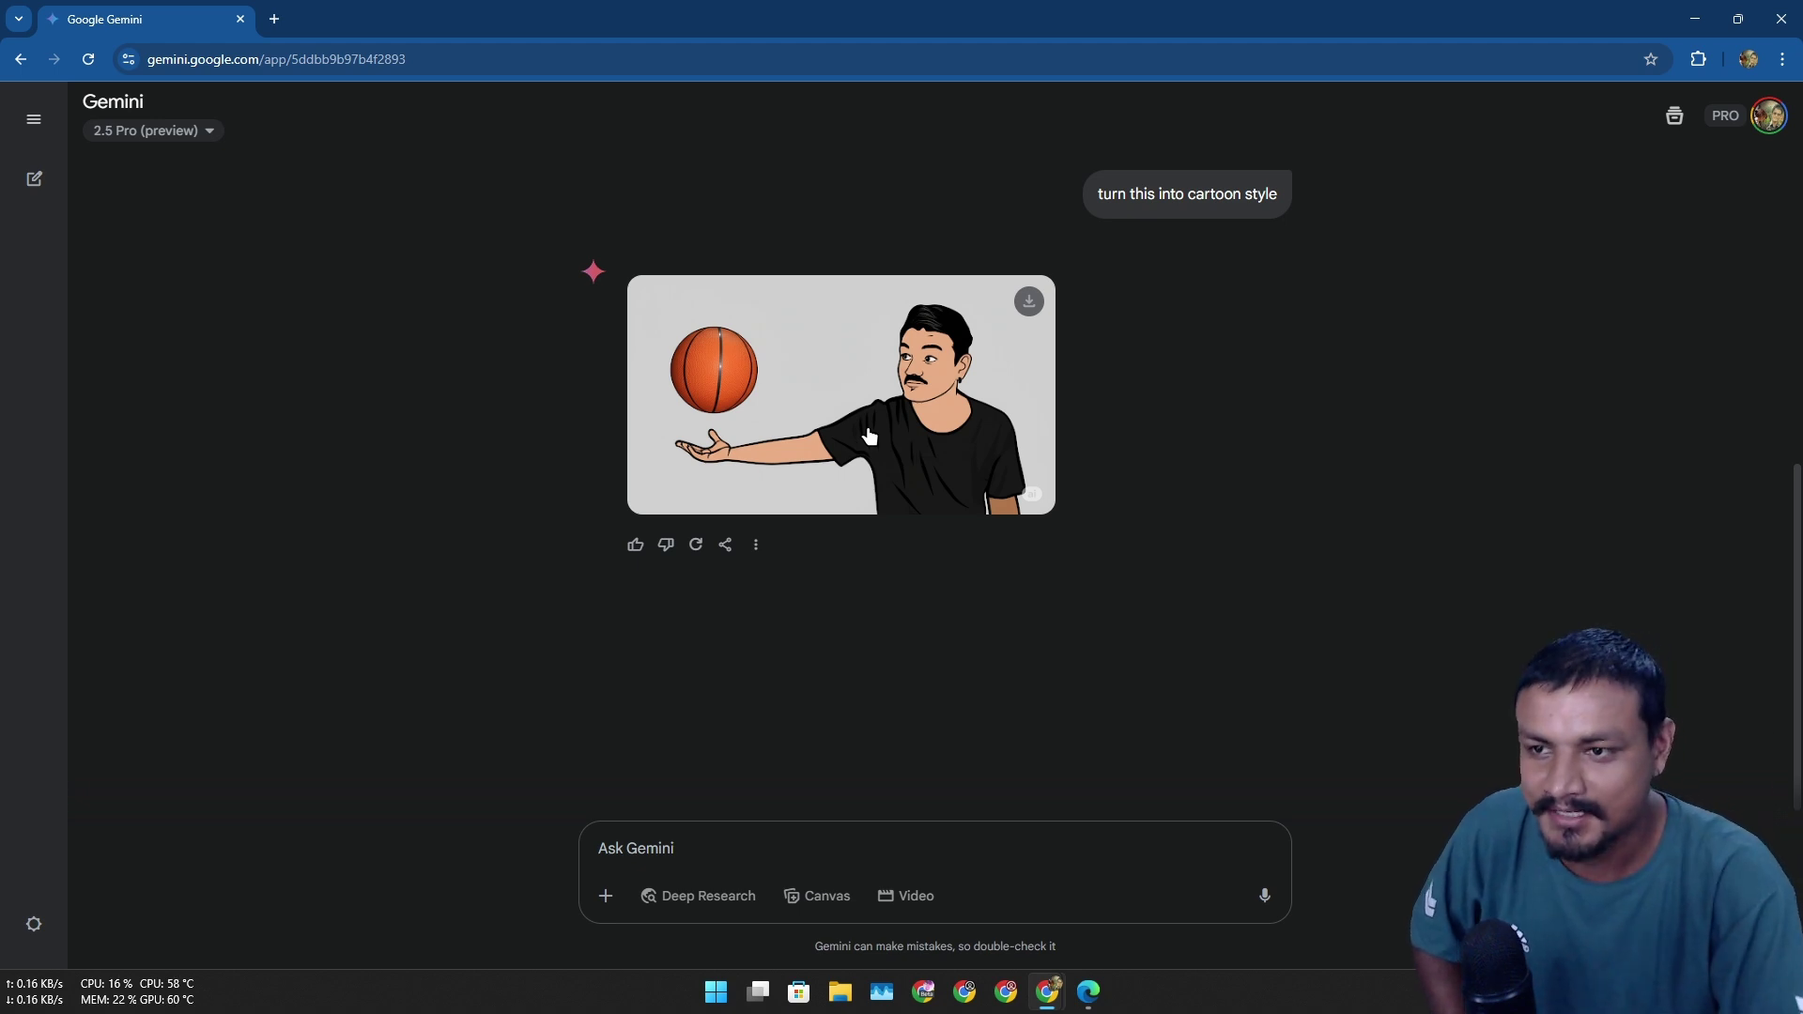
pyautogui.scroll(5, 986, 444)
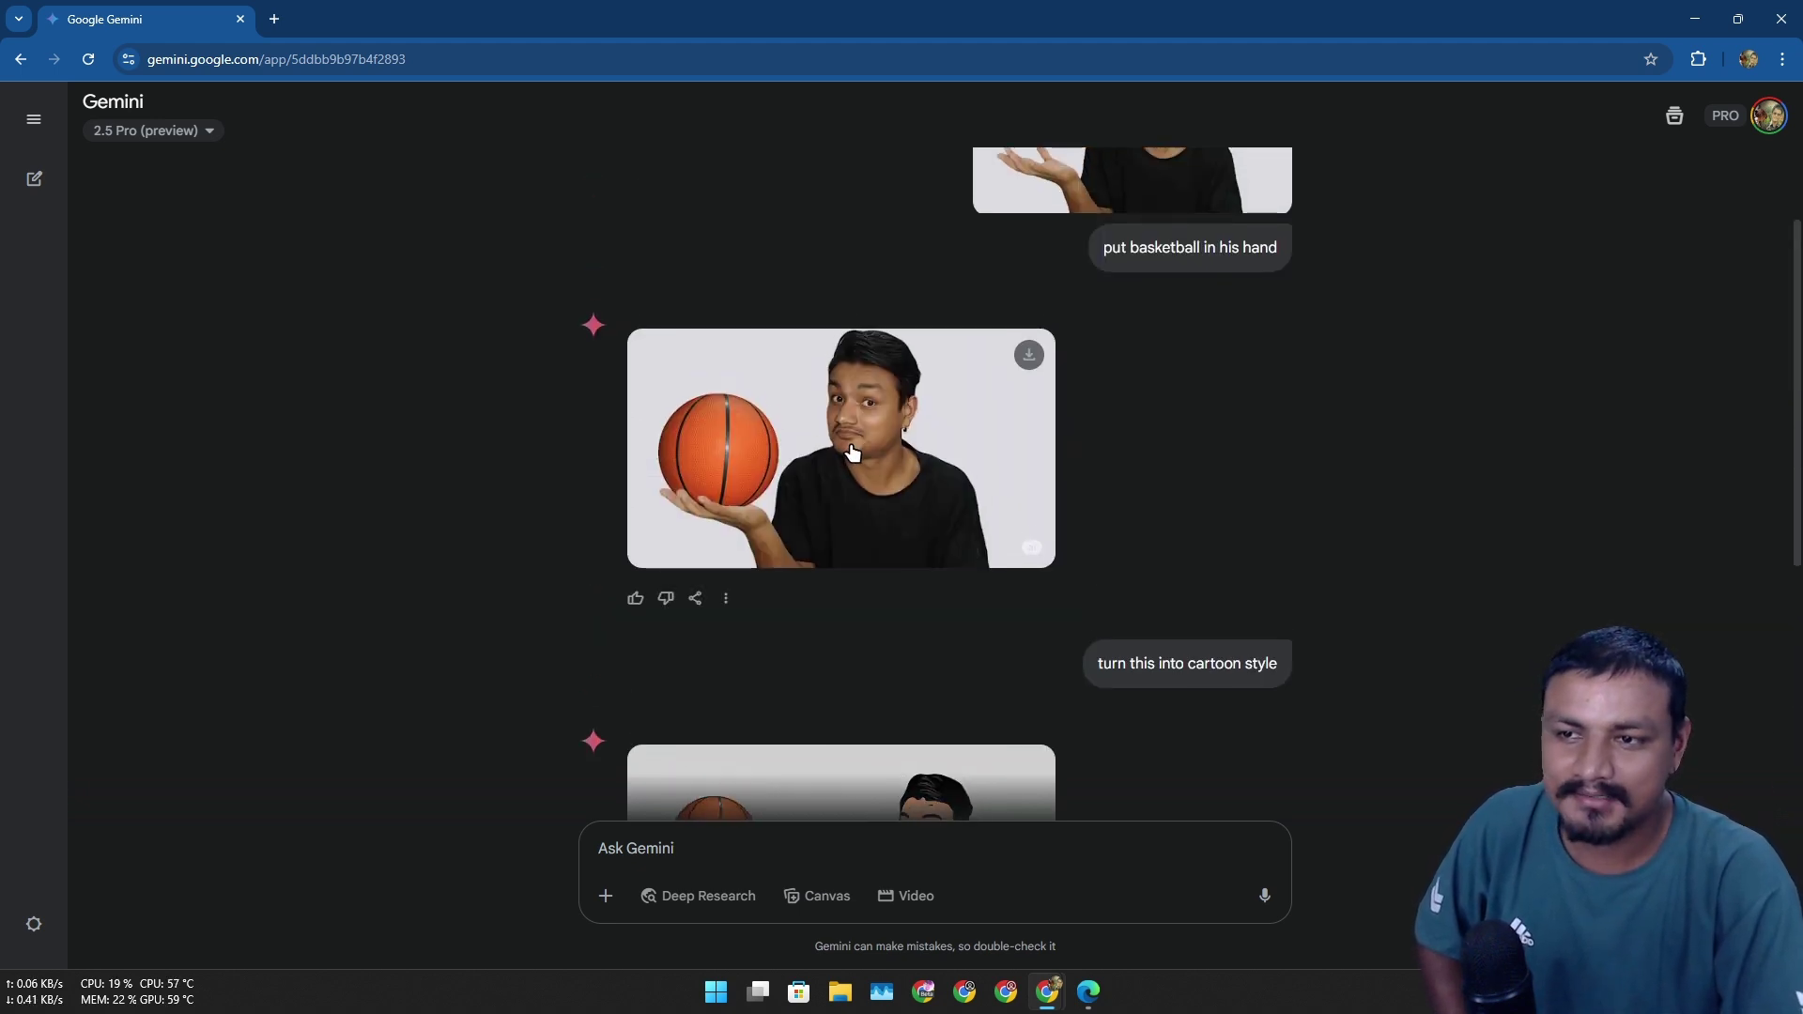
pyautogui.scroll(-3, 853, 449)
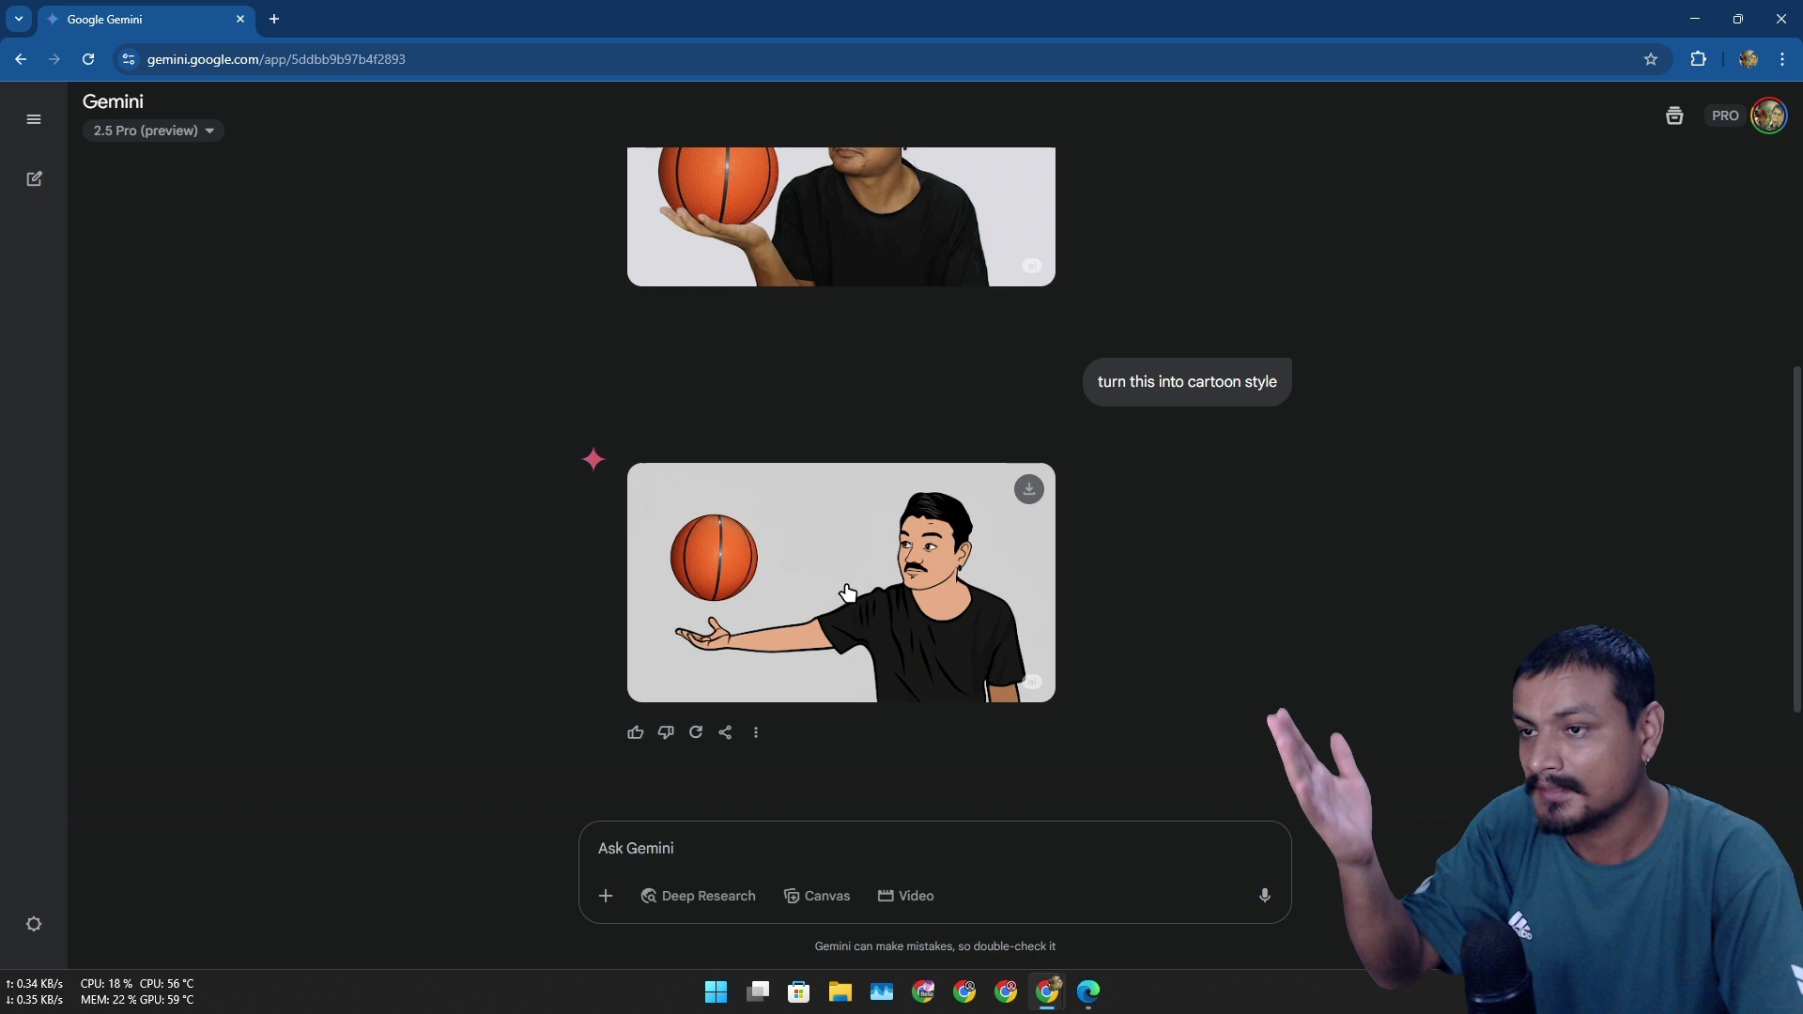
pyautogui.scroll(2, 849, 592)
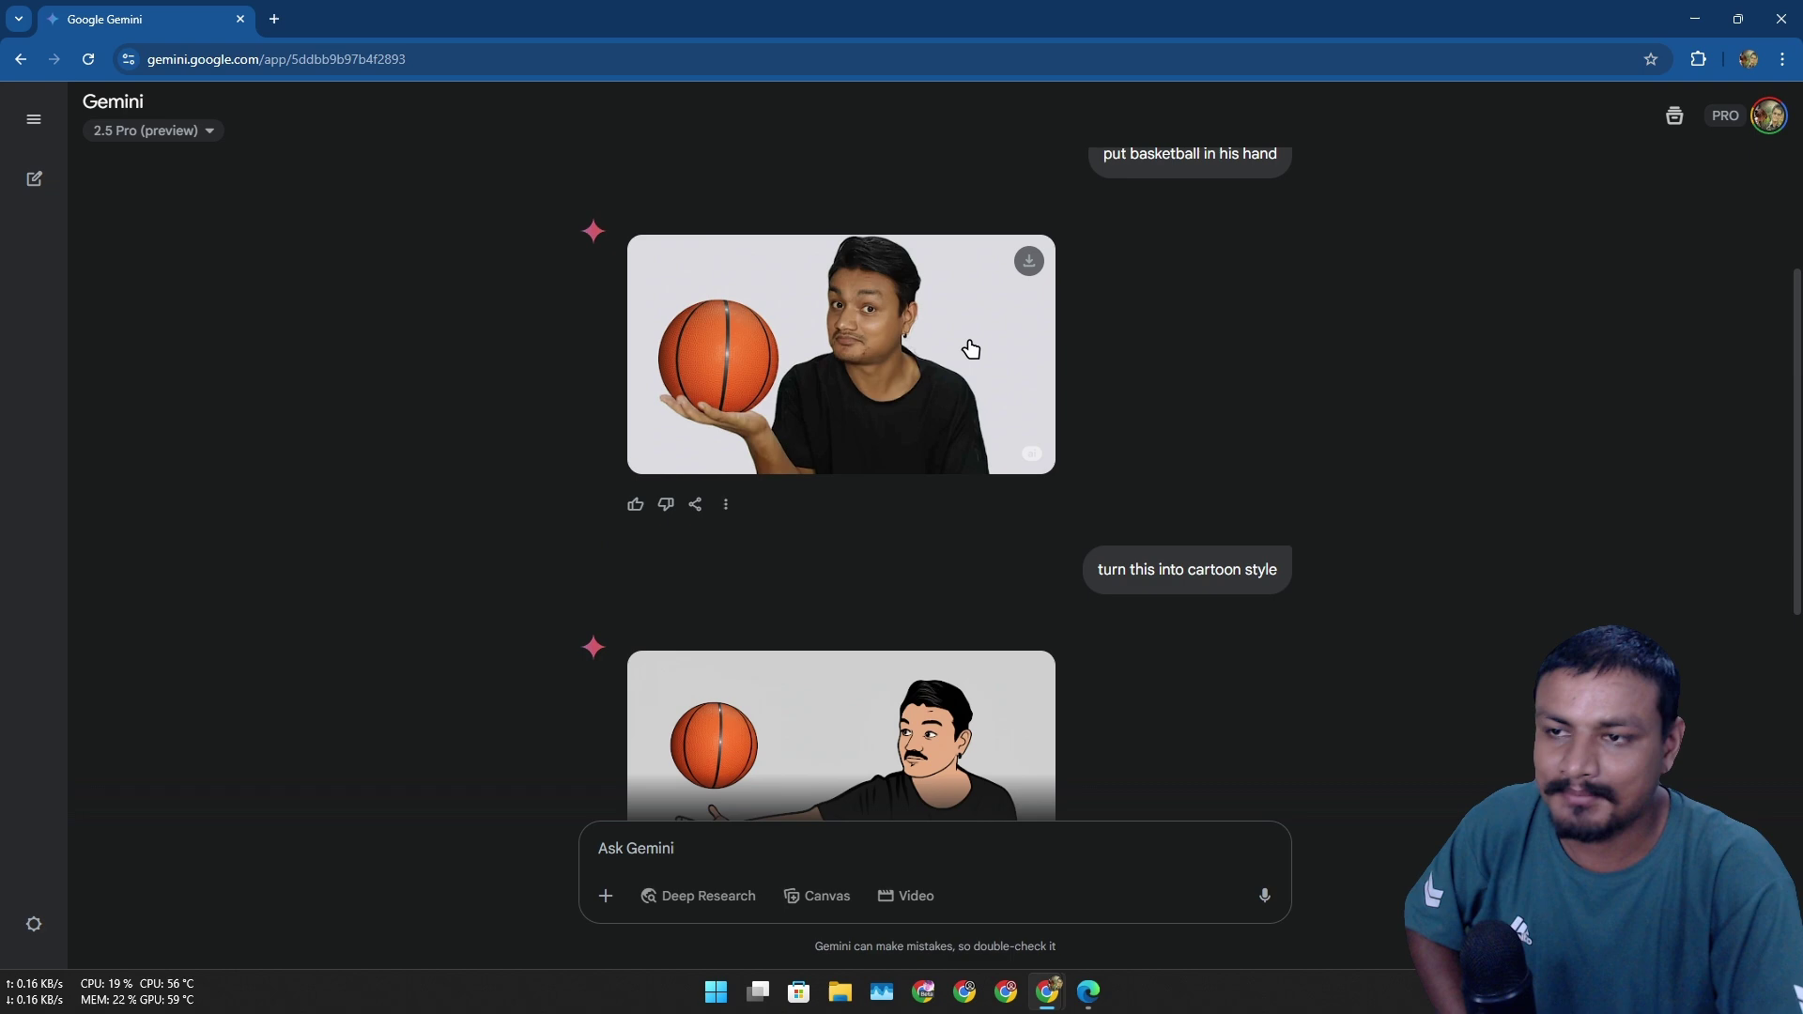
pyautogui.scroll(2, 930, 543)
# - Send 'turn this into cartoon style' to Copilot, then review the Gemini chat's results
pyautogui.hotkey('alt', 'Tab')
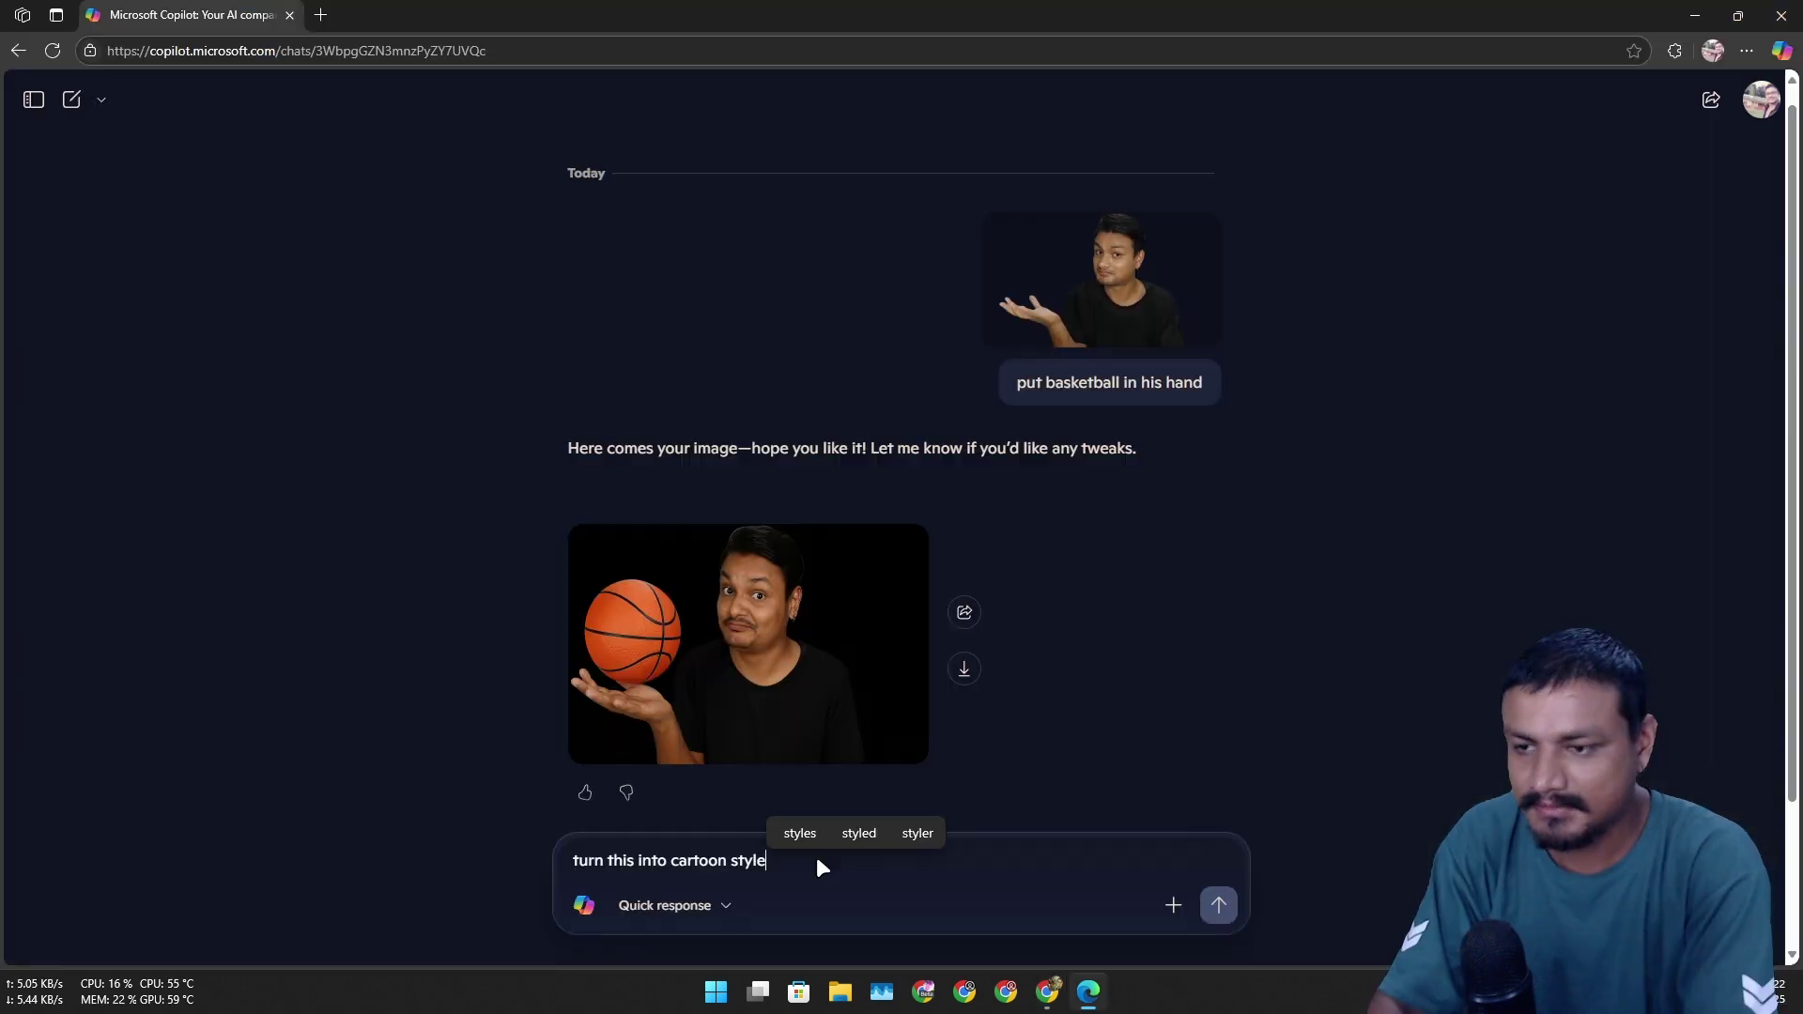
pyautogui.press('Return')
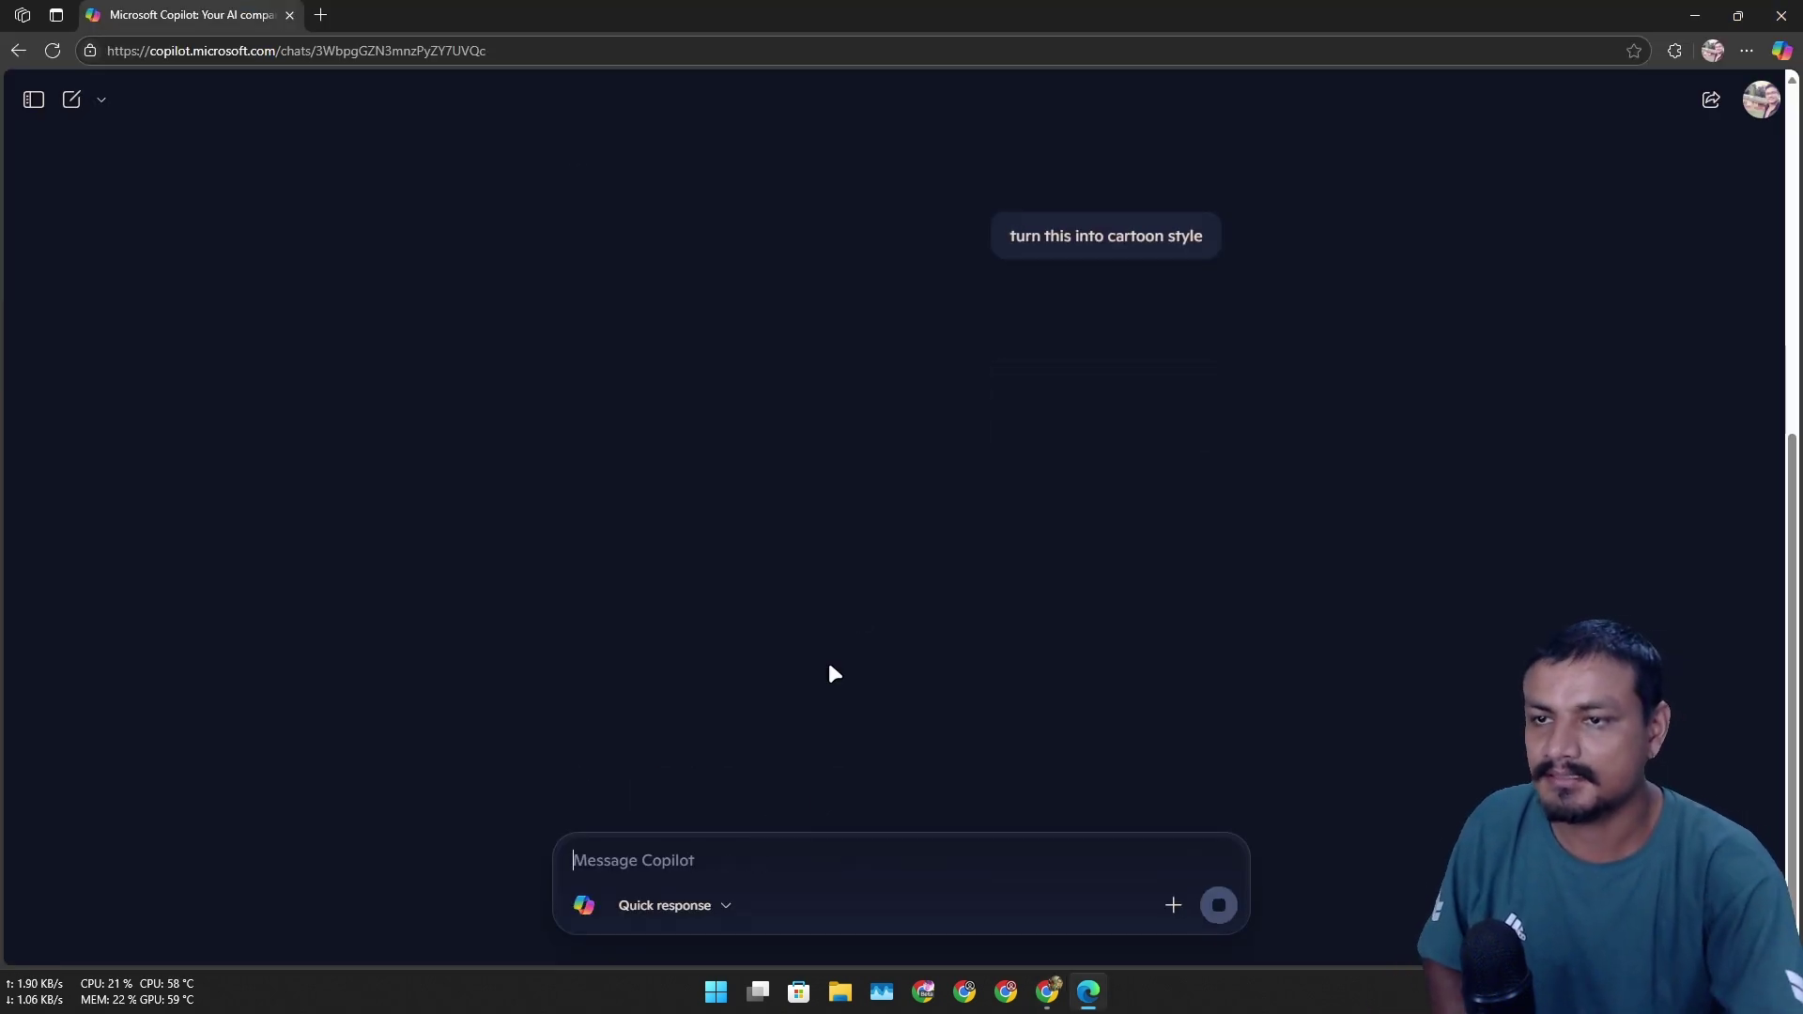
pyautogui.hotkey('alt', 'Tab')
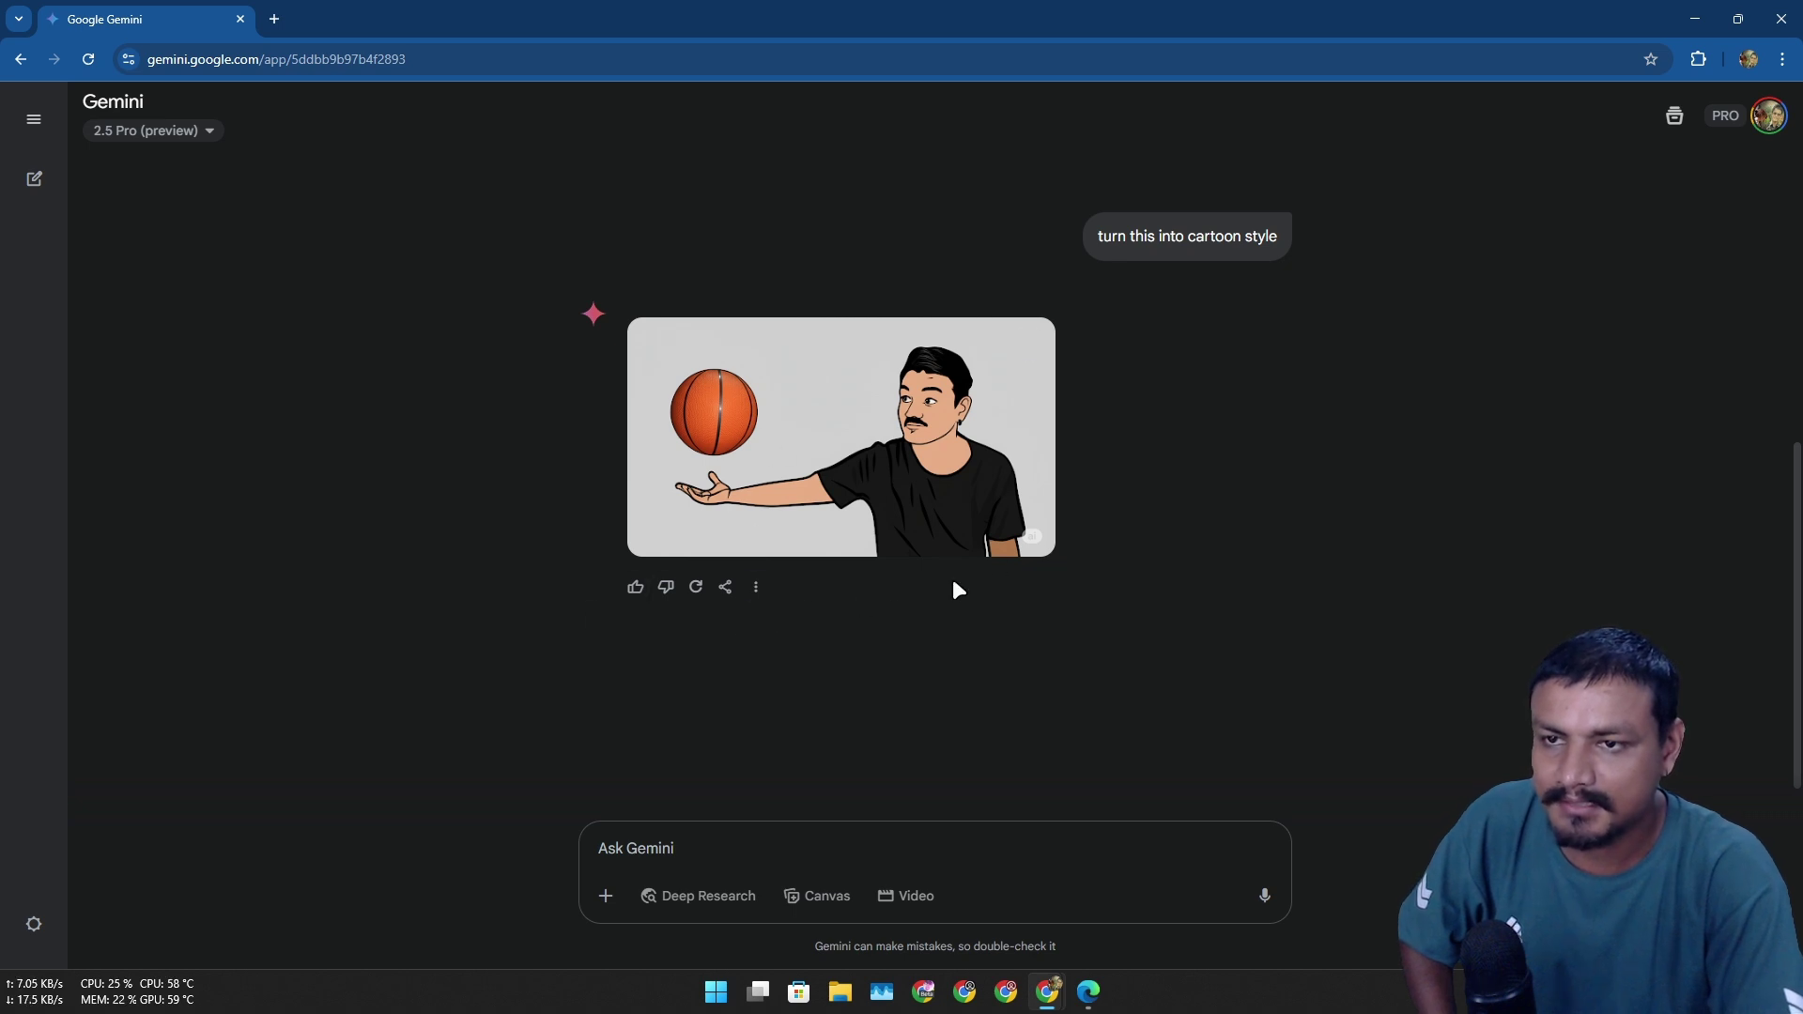
pyautogui.scroll(3, 939, 554)
pyautogui.scroll(-4, 916, 437)
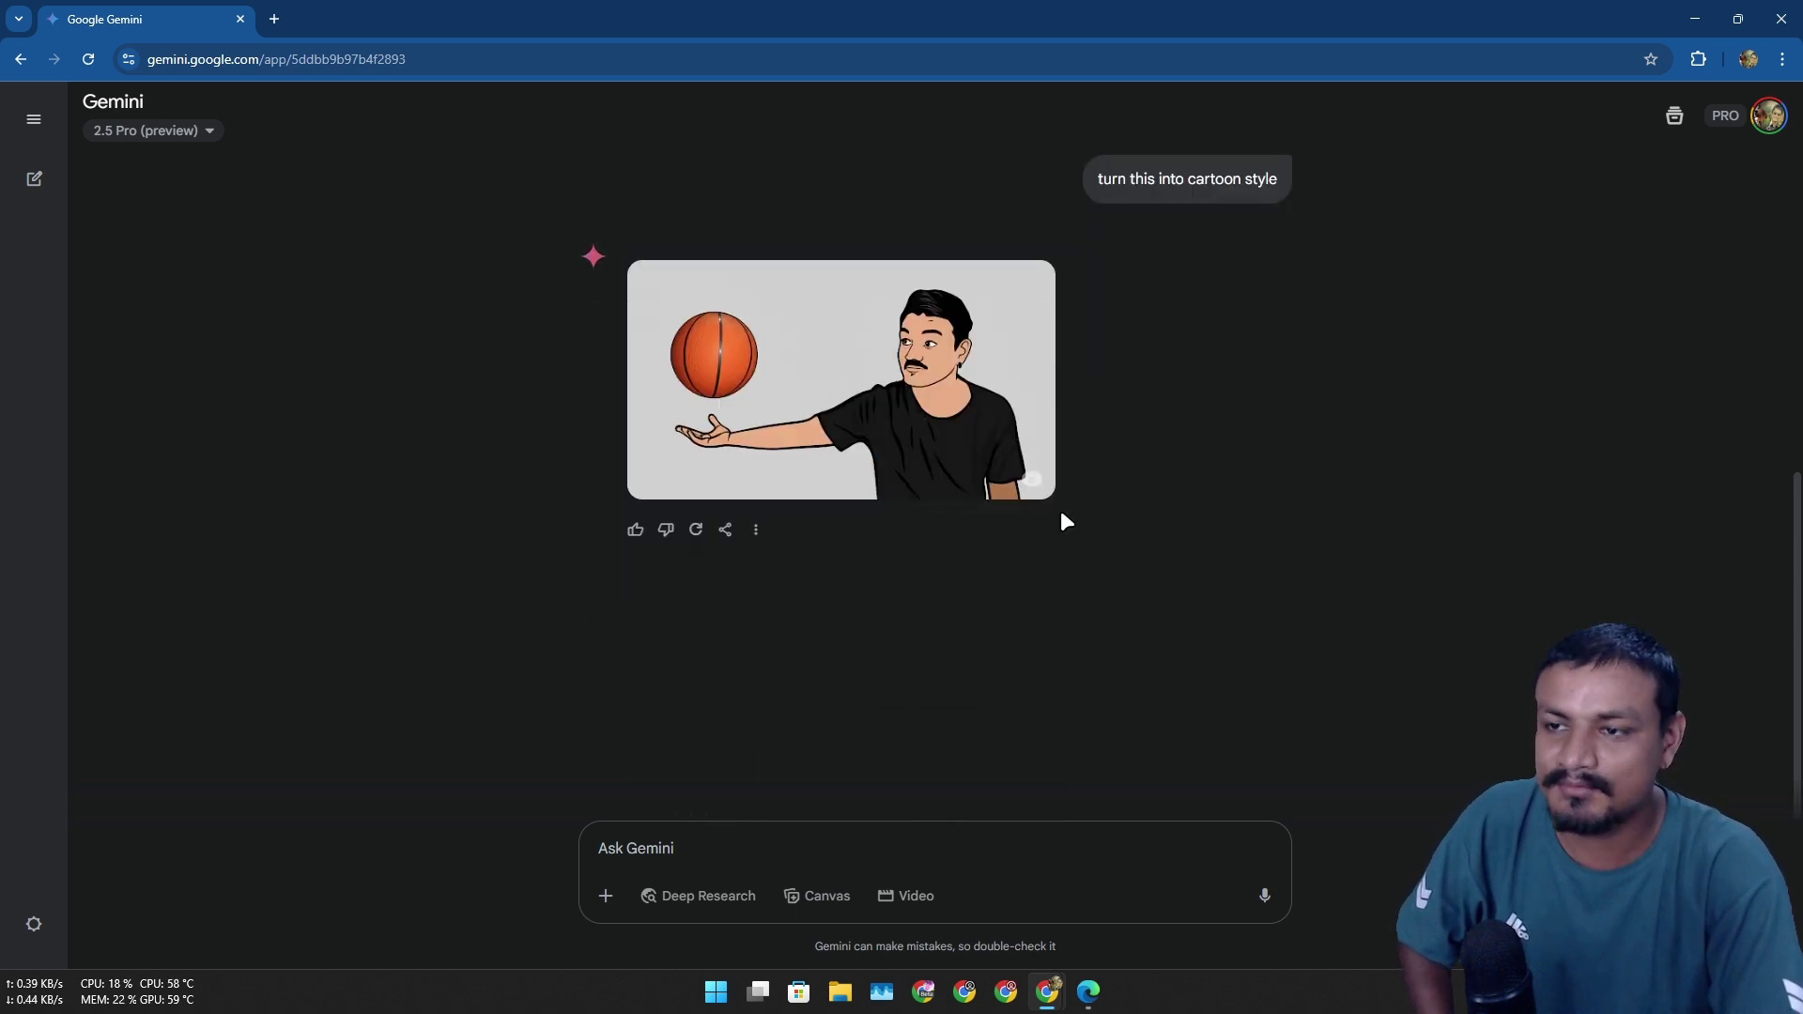
# - Check ChatGPT's basketball image, still processing, and select its status message text
pyautogui.click(1089, 991)
pyautogui.hotkey('alt', 'Tab')
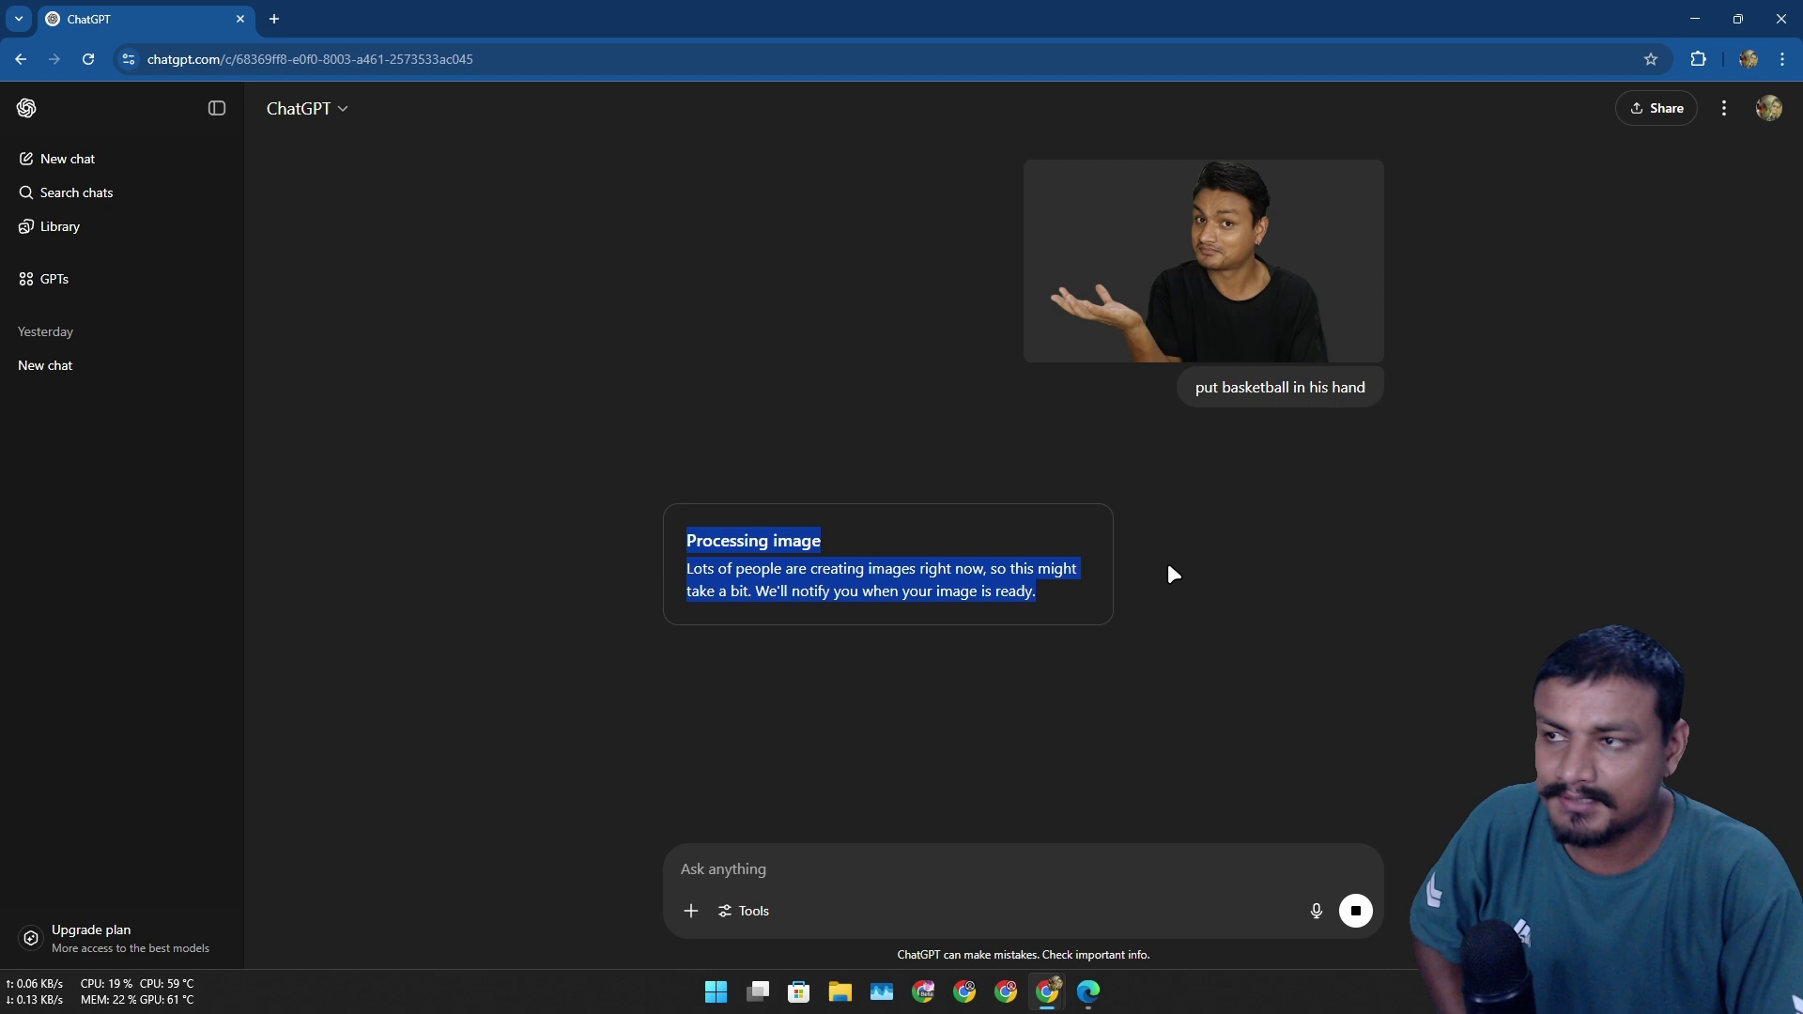
pyautogui.click(1039, 594)
pyautogui.moveTo(1039, 593); pyautogui.dragTo(677, 556)
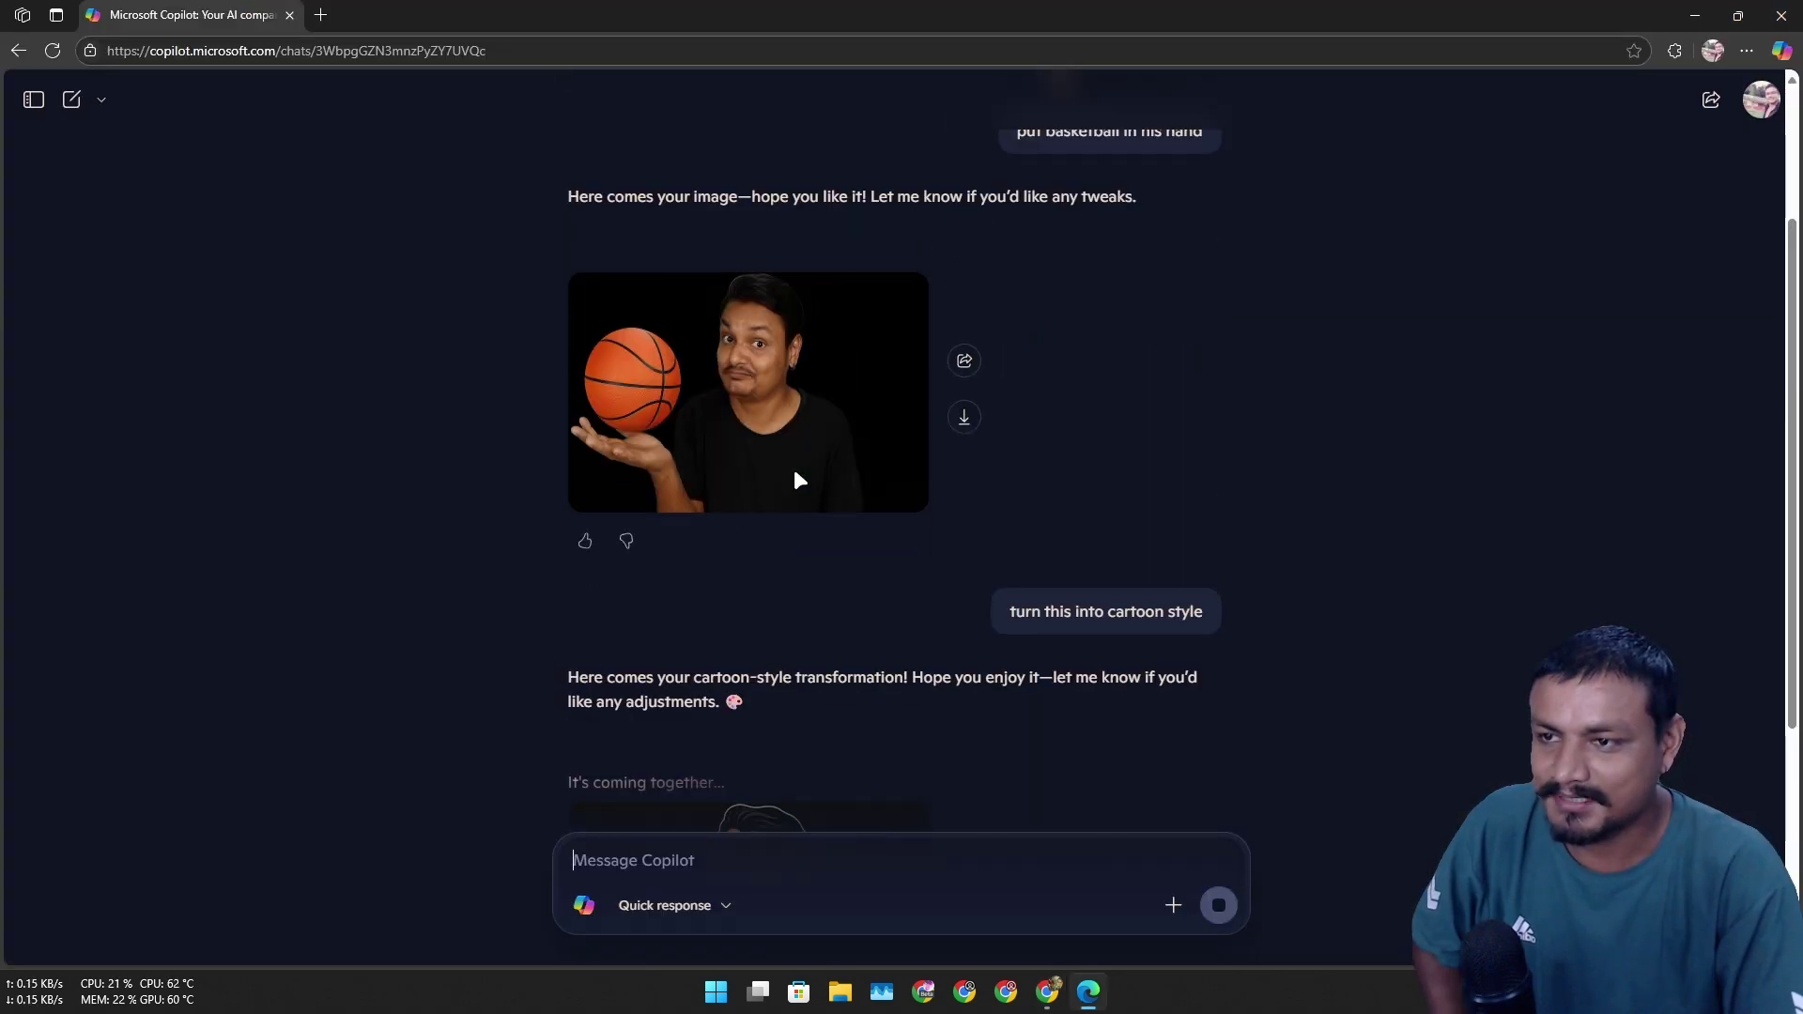
# - Scroll the Copilot chat to compare the realistic basketball photo with the emerging cartoon version
pyautogui.scroll(6, 797, 522)
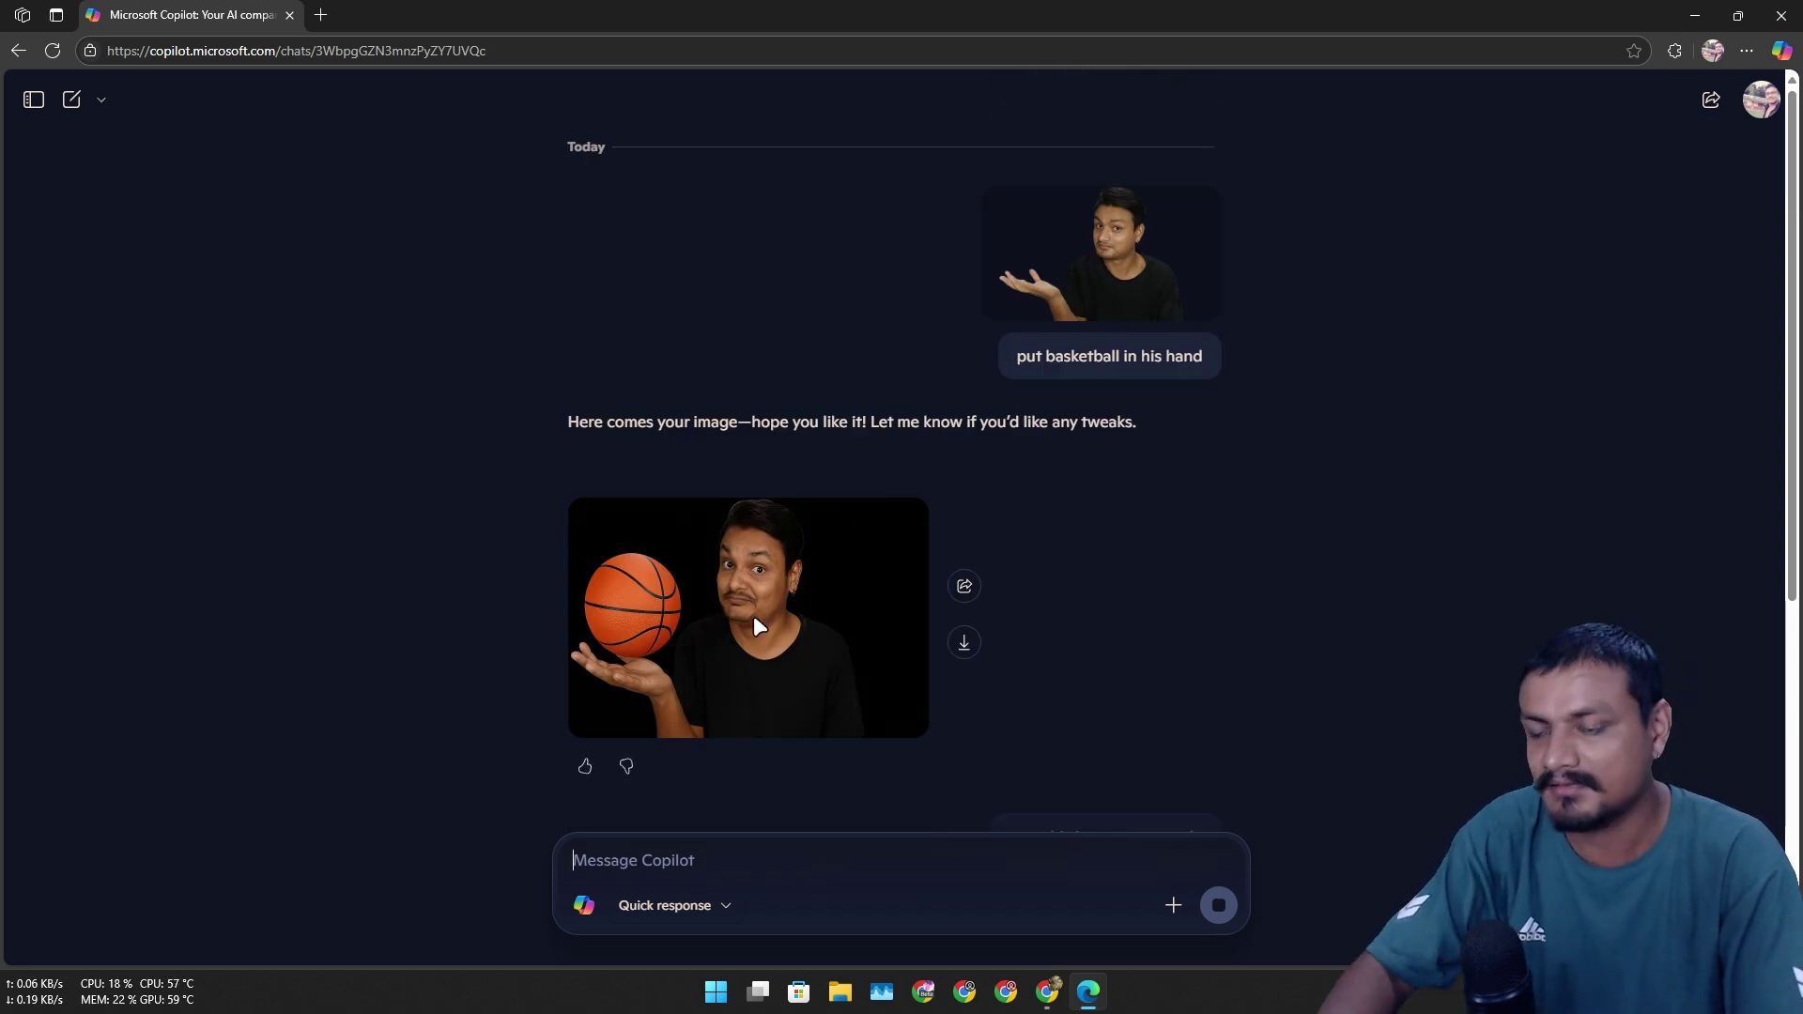
pyautogui.scroll(-5, 780, 601)
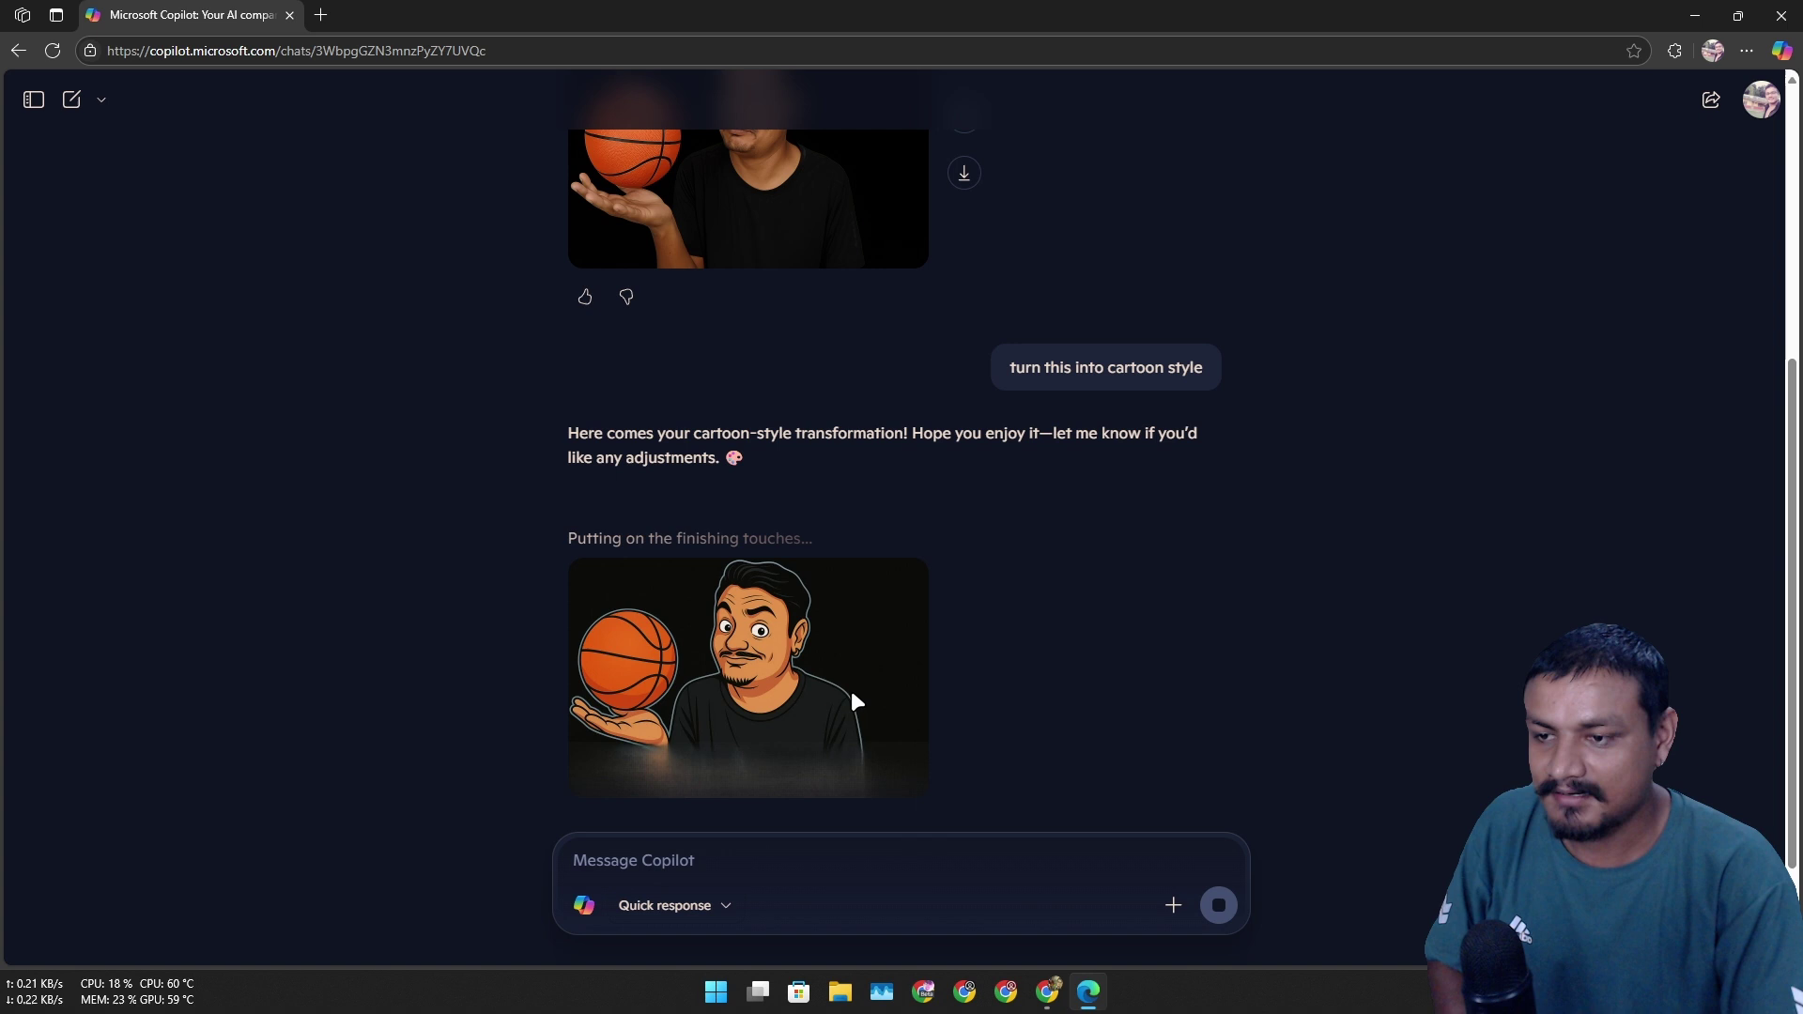
pyautogui.scroll(3, 751, 610)
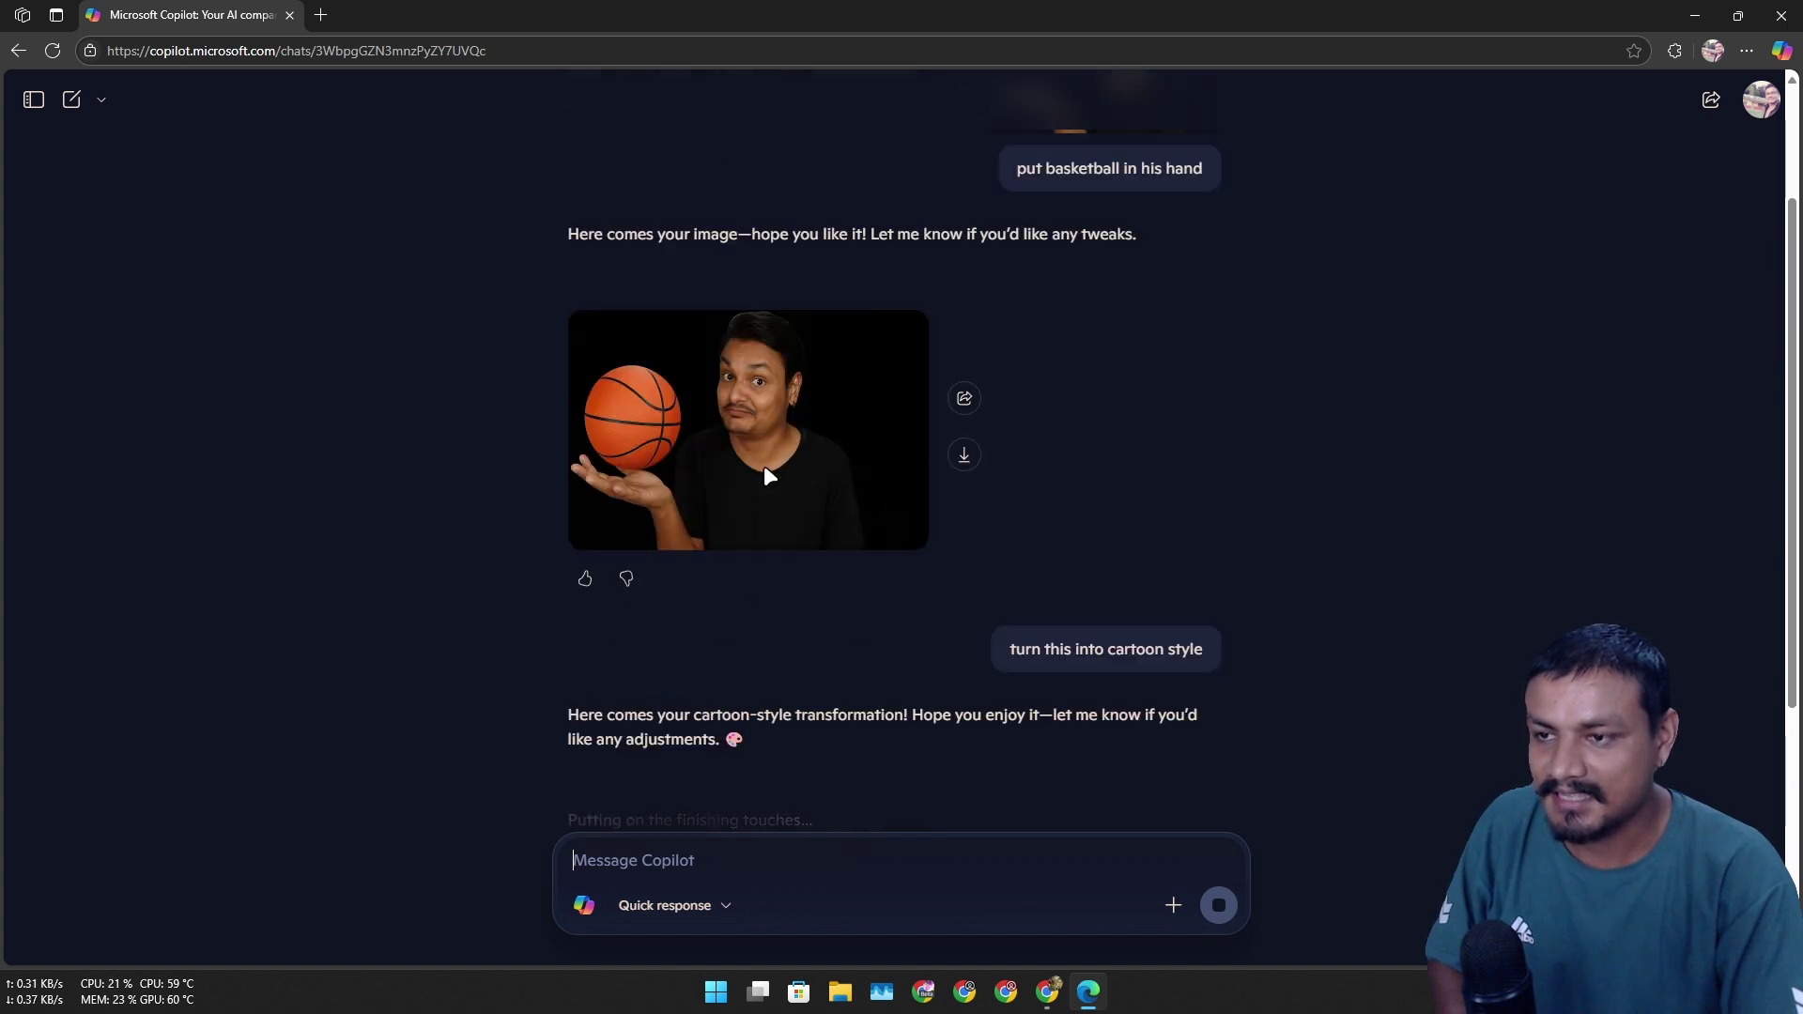
pyautogui.scroll(-4, 760, 450)
pyautogui.scroll(2, 757, 404)
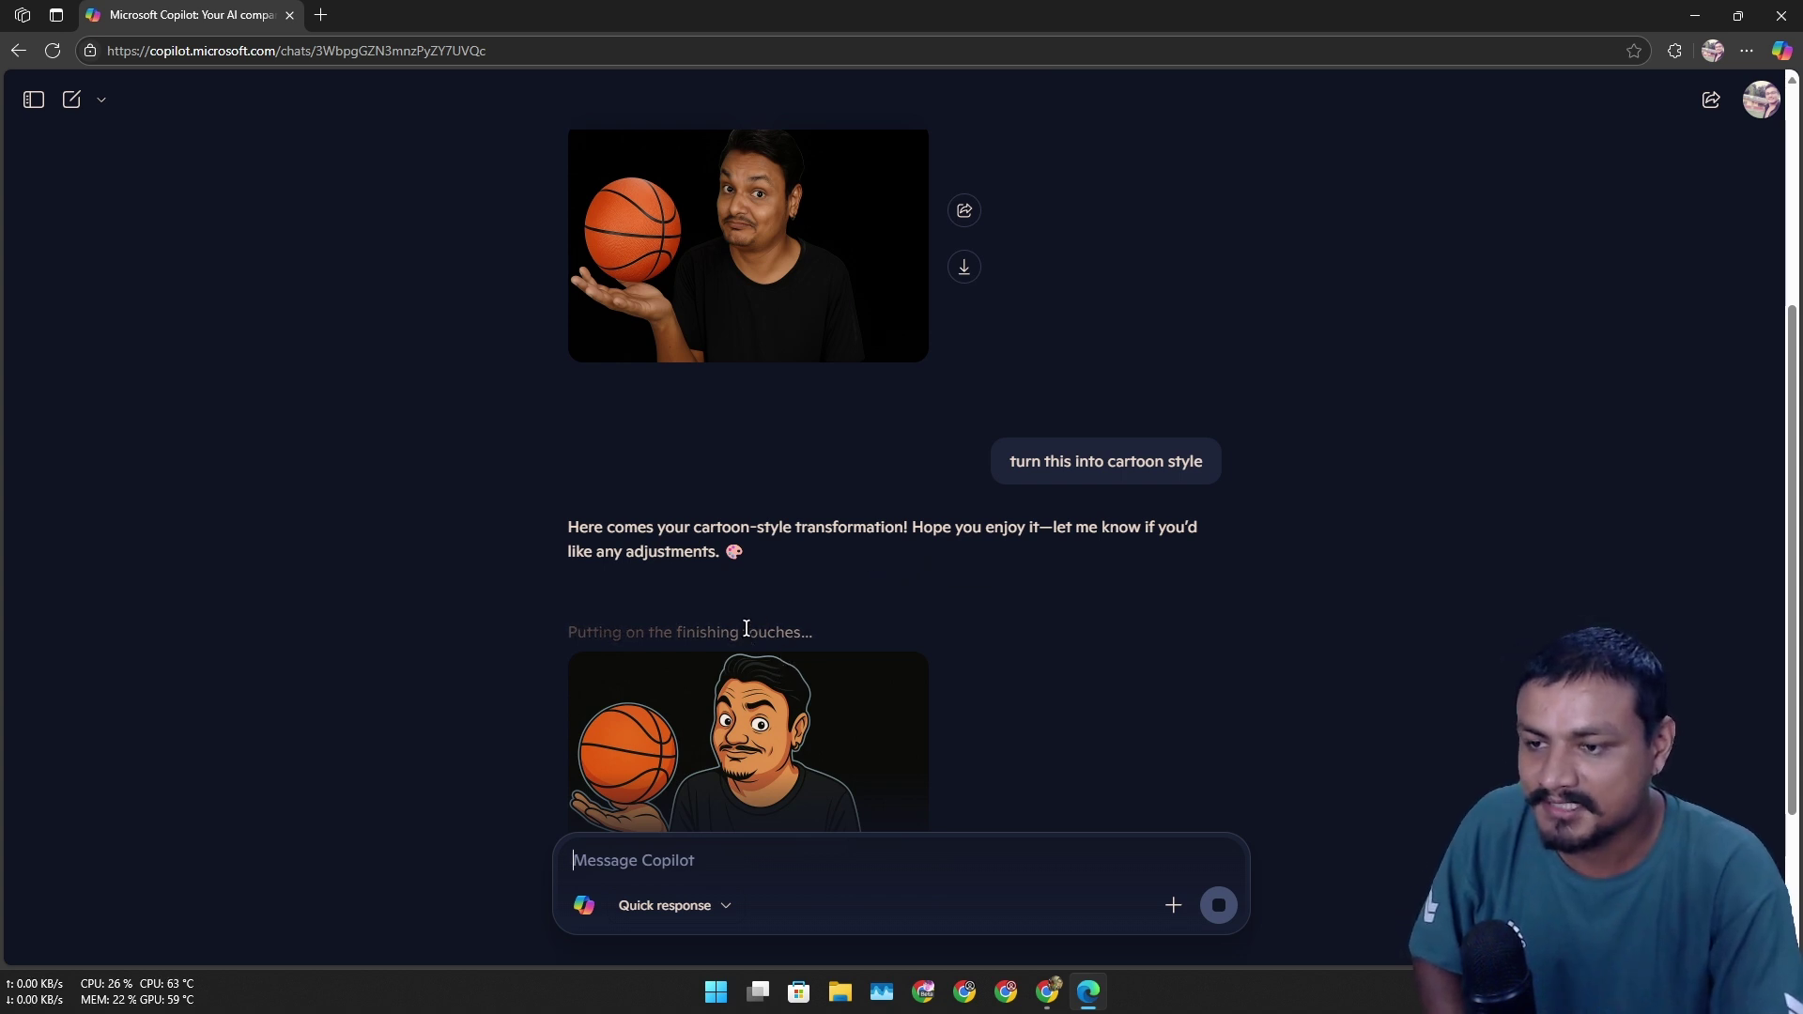
pyautogui.scroll(-2, 751, 610)
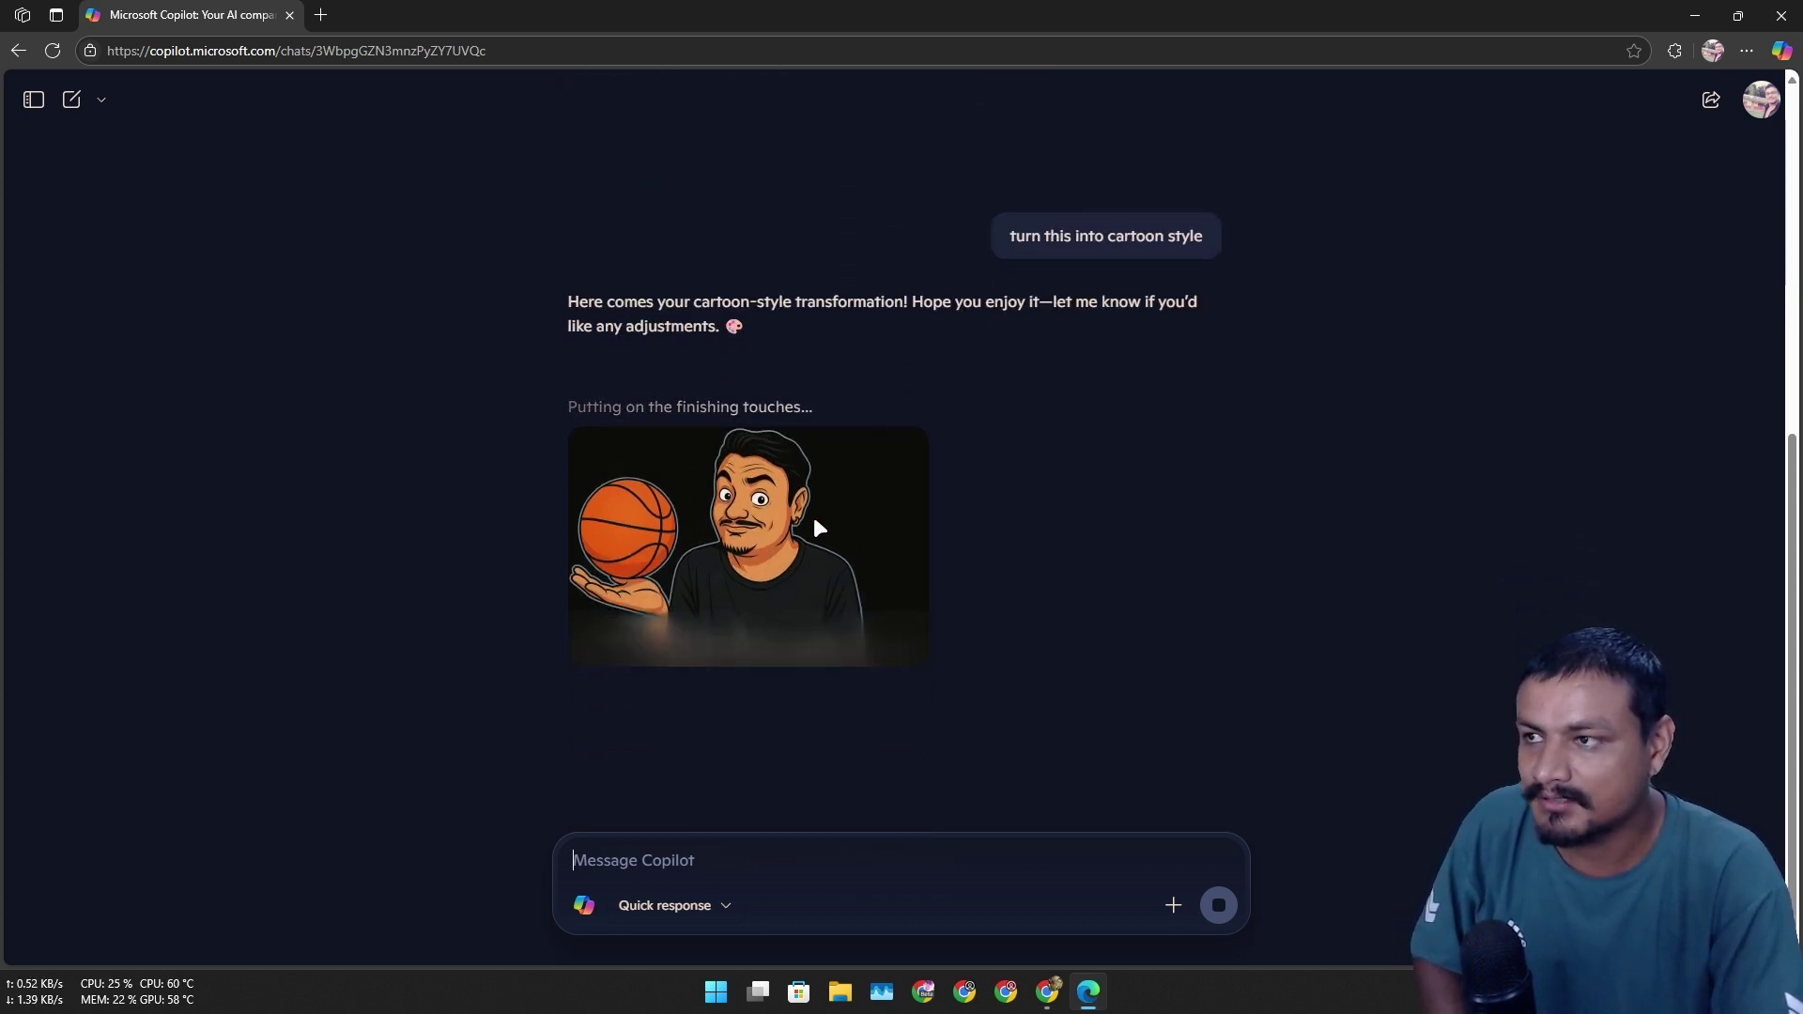
# - In ChatGPT, open yesterday's anime-style photo chat and view the anime image enlarged
pyautogui.hotkey('alt', 'Tab')
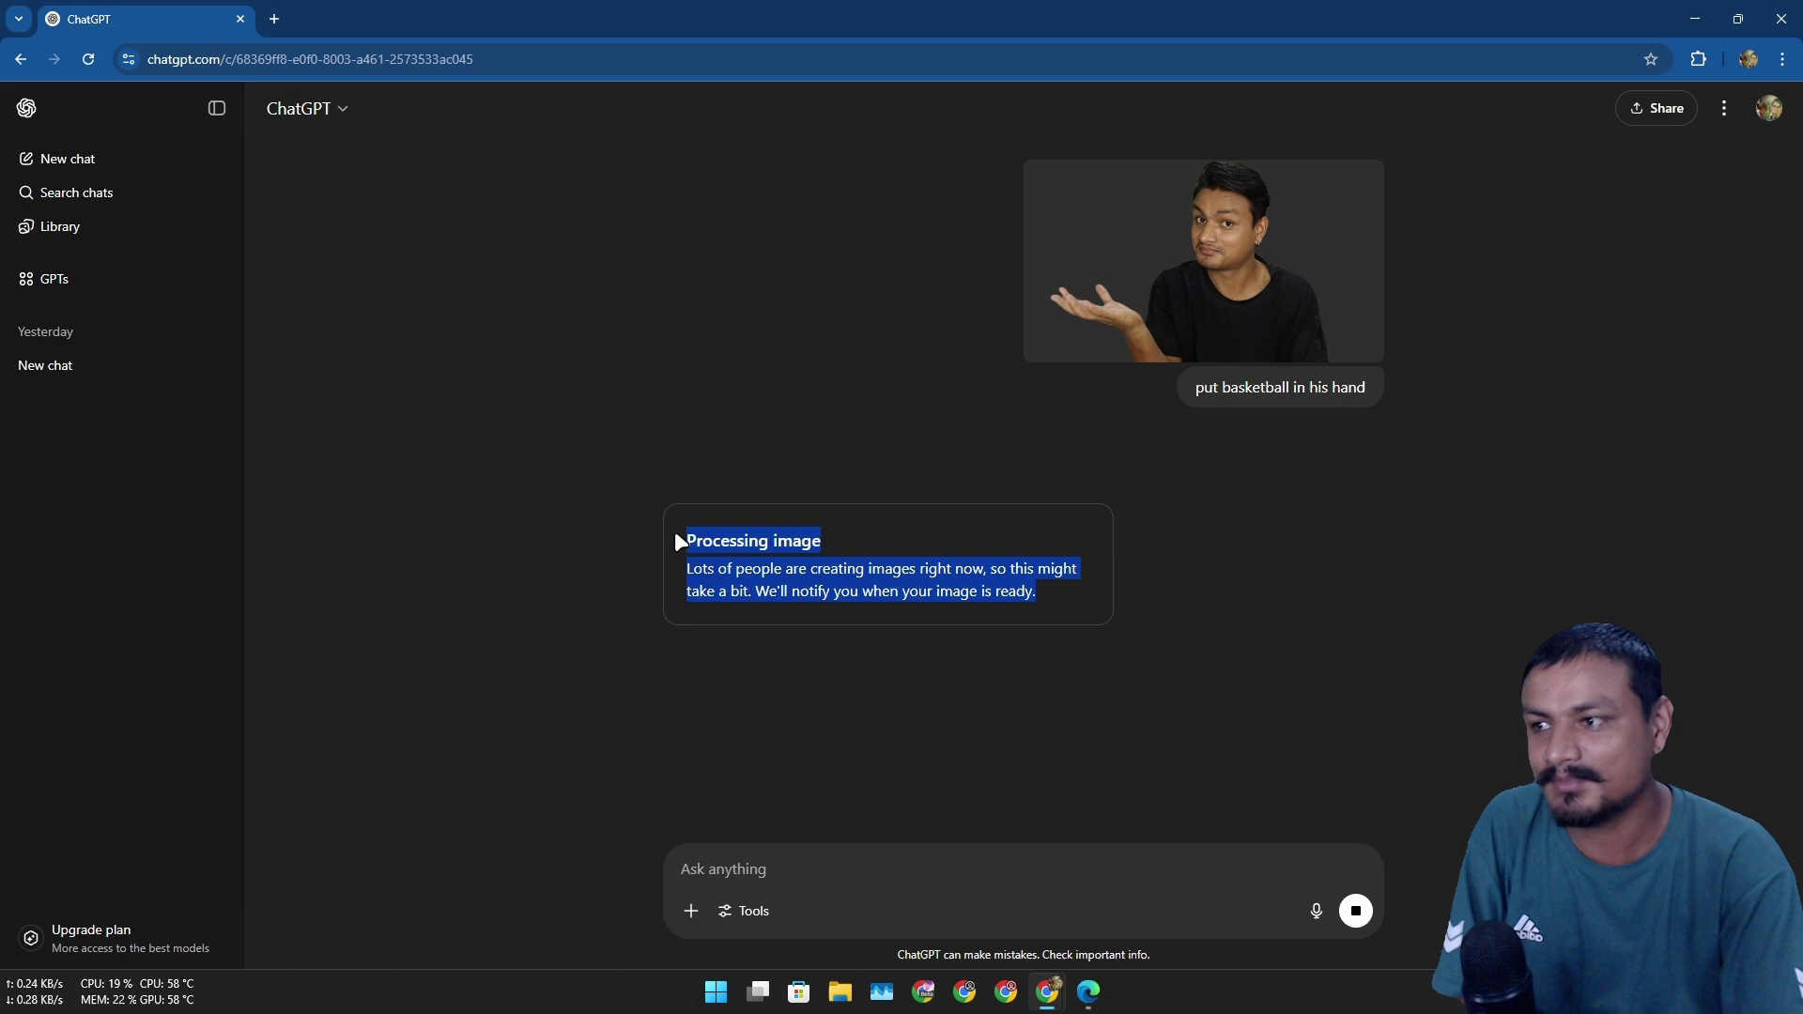
pyautogui.click(60, 374)
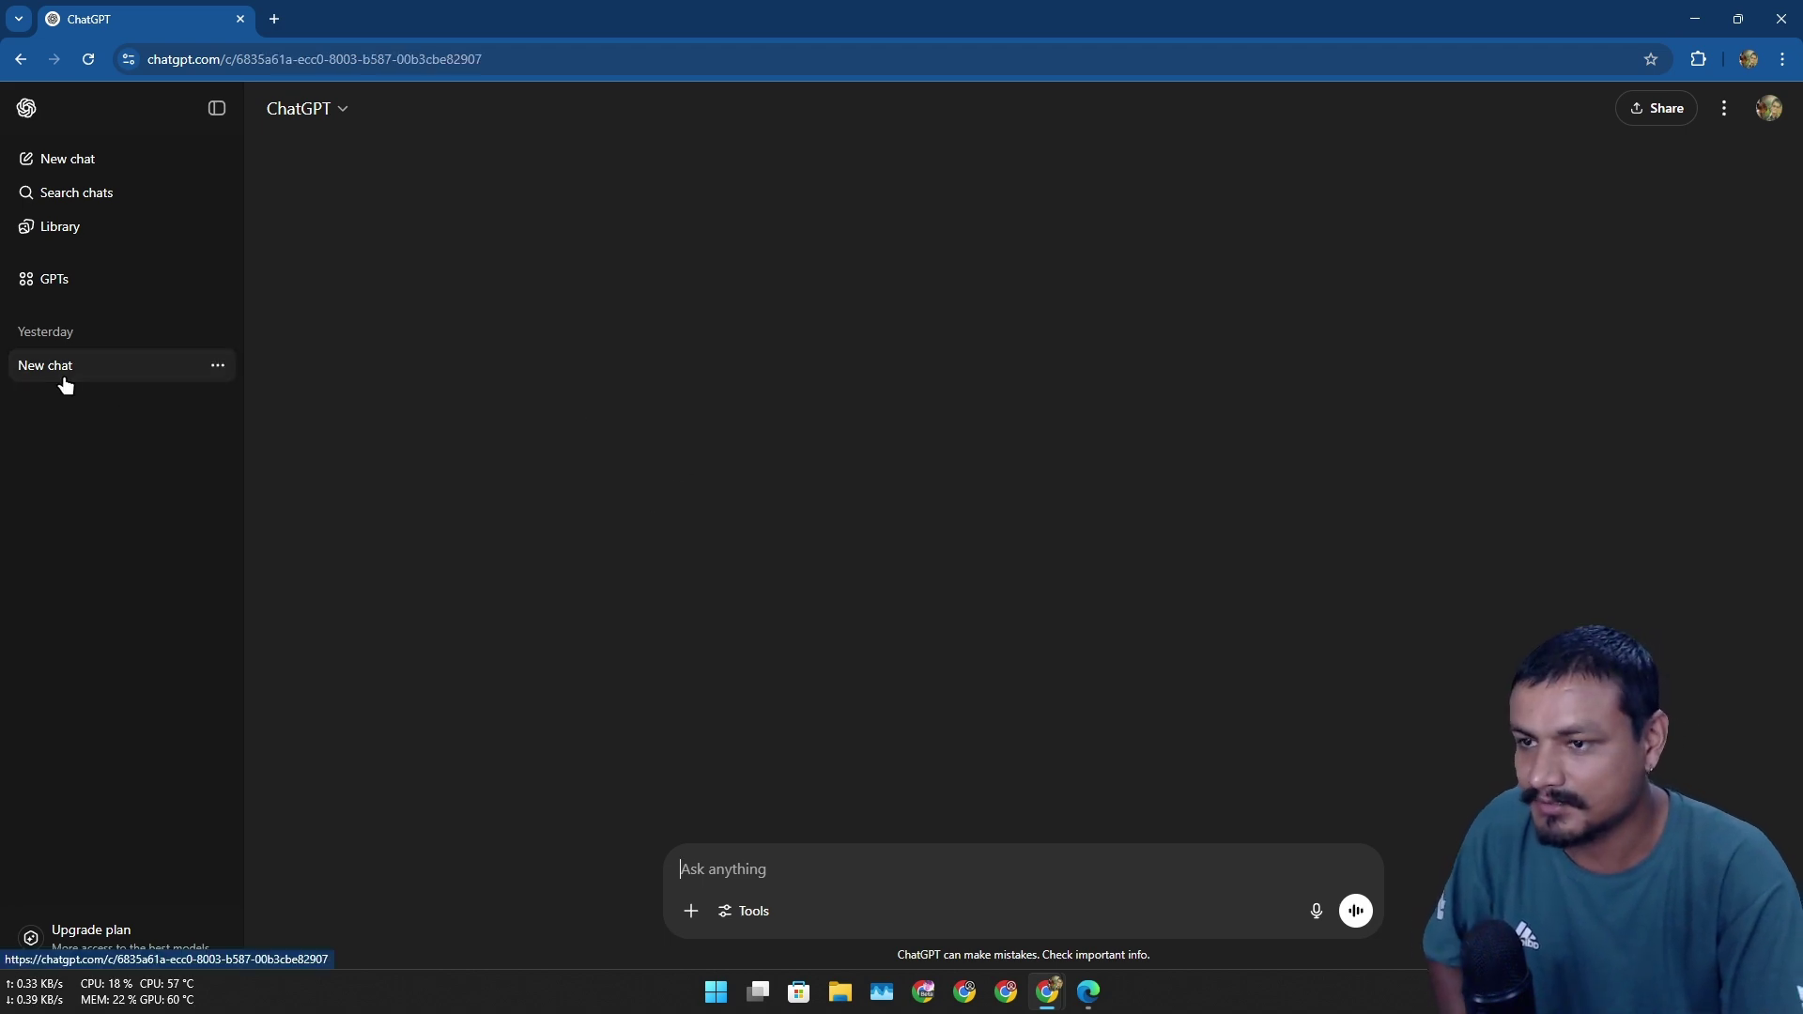
pyautogui.scroll(4, 983, 495)
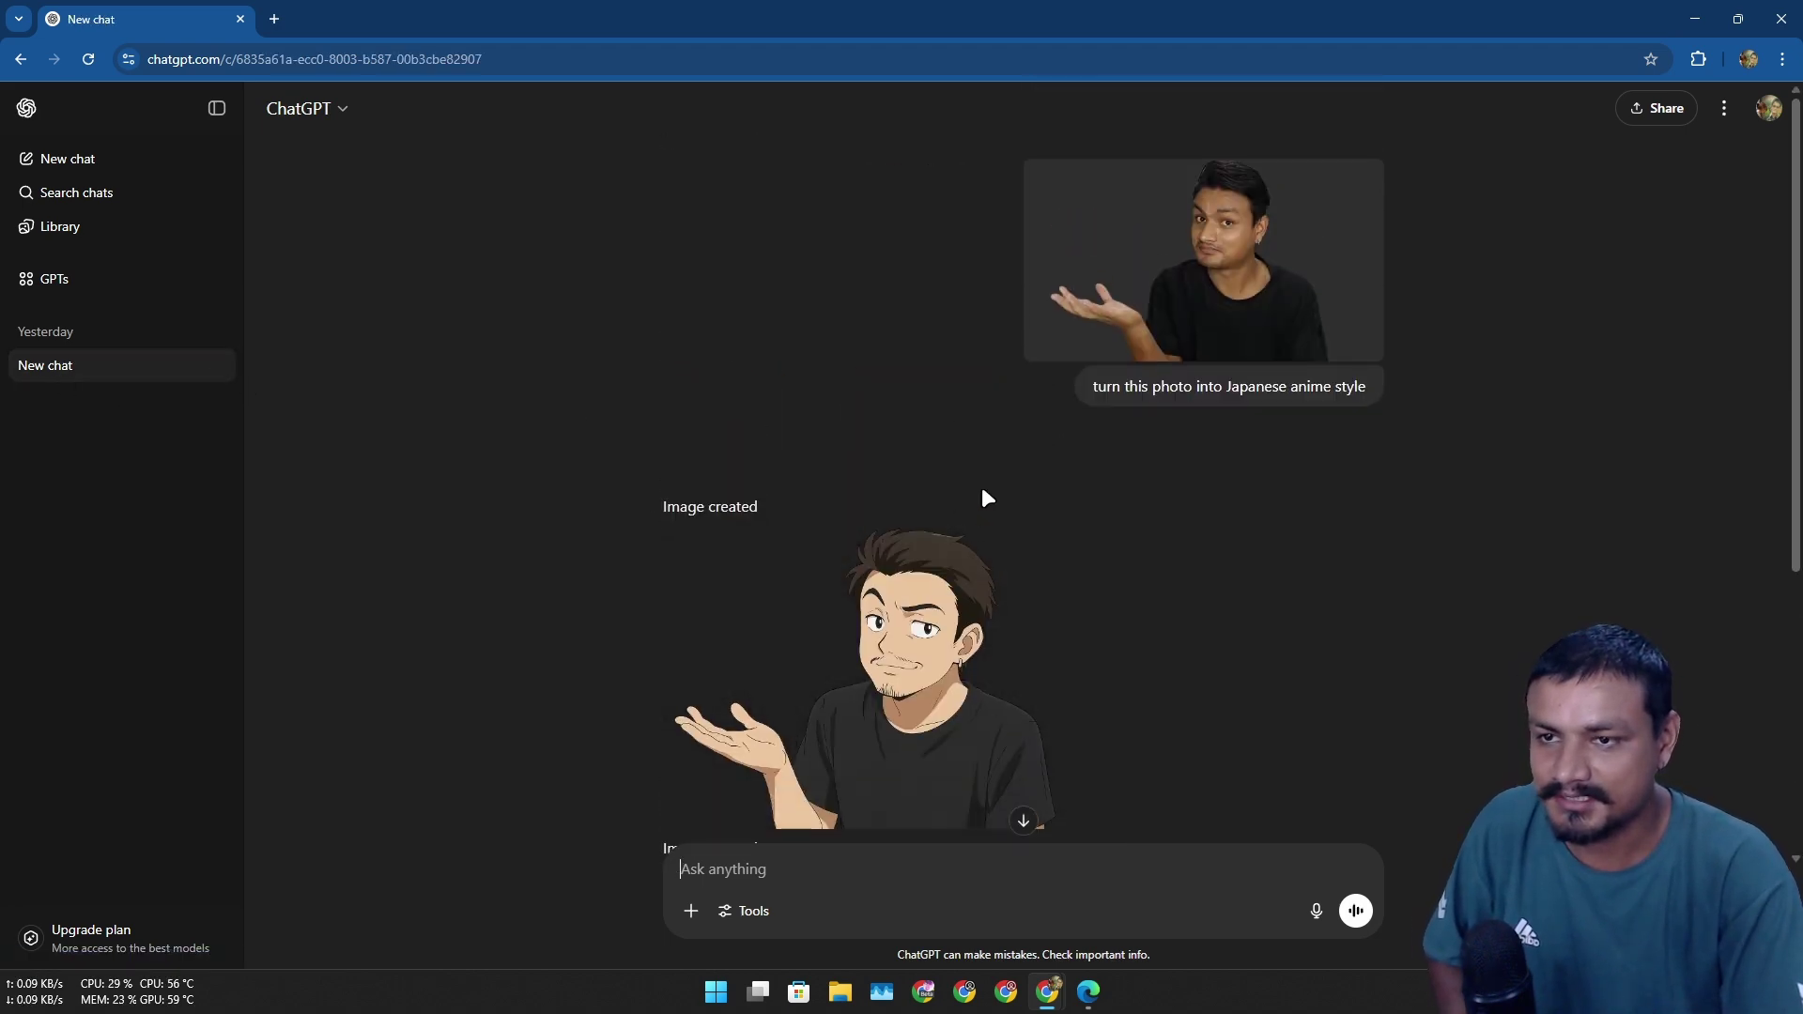
pyautogui.click(832, 523)
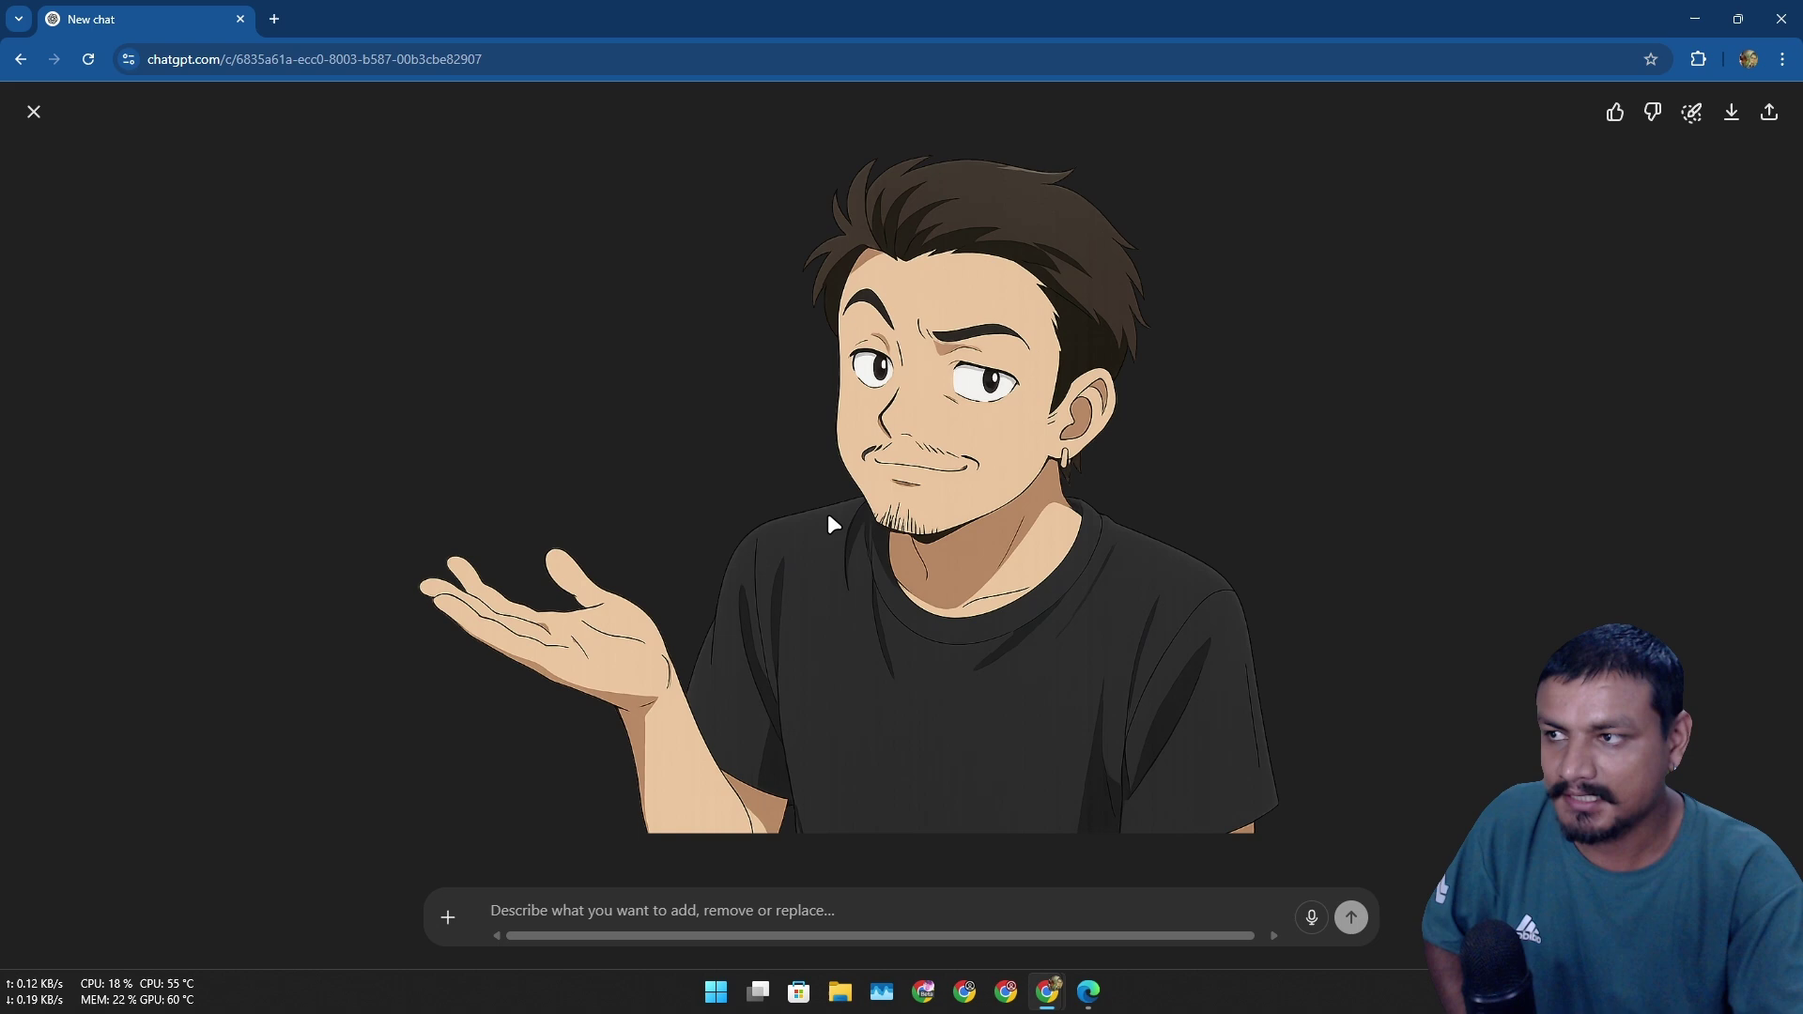
pyautogui.press('Escape')
# - Glance over the Gemini and ChatGPT windows, then return to Copilot's finished cartoon image
pyautogui.moveTo(1047, 991)
pyautogui.click(1107, 942)
pyautogui.scroll(3, 980, 477)
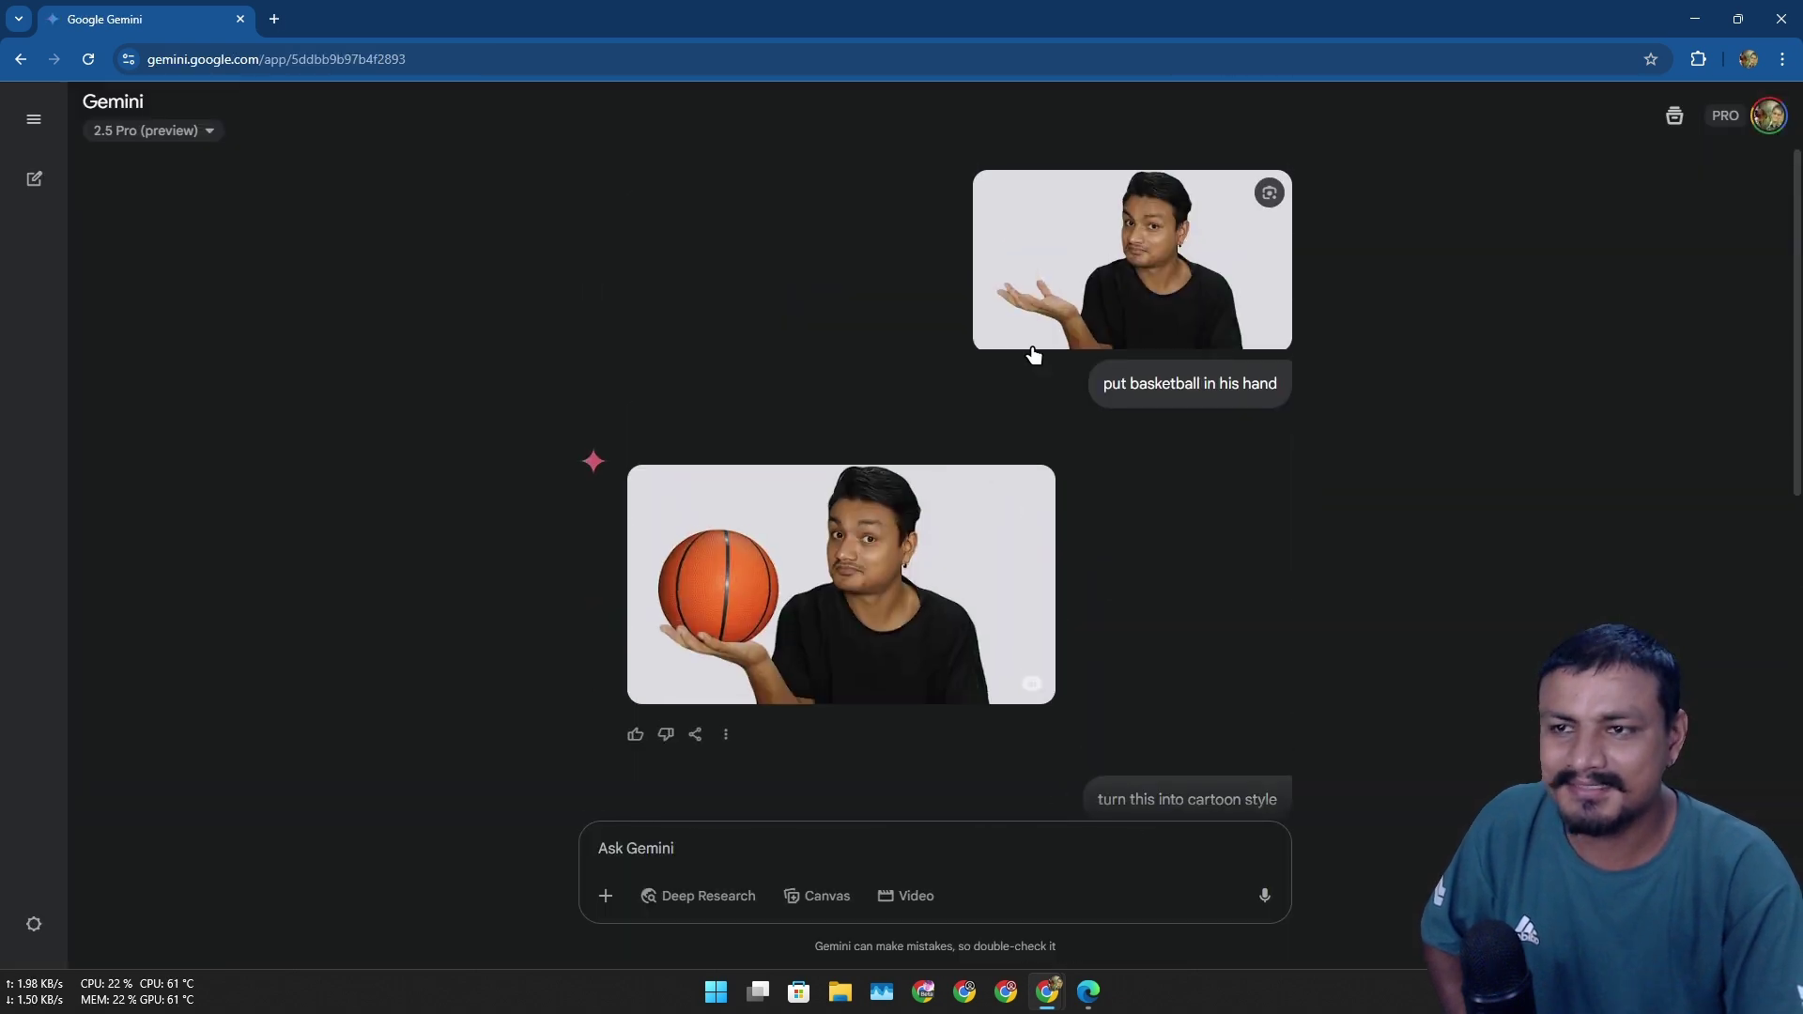
pyautogui.scroll(-3, 1127, 400)
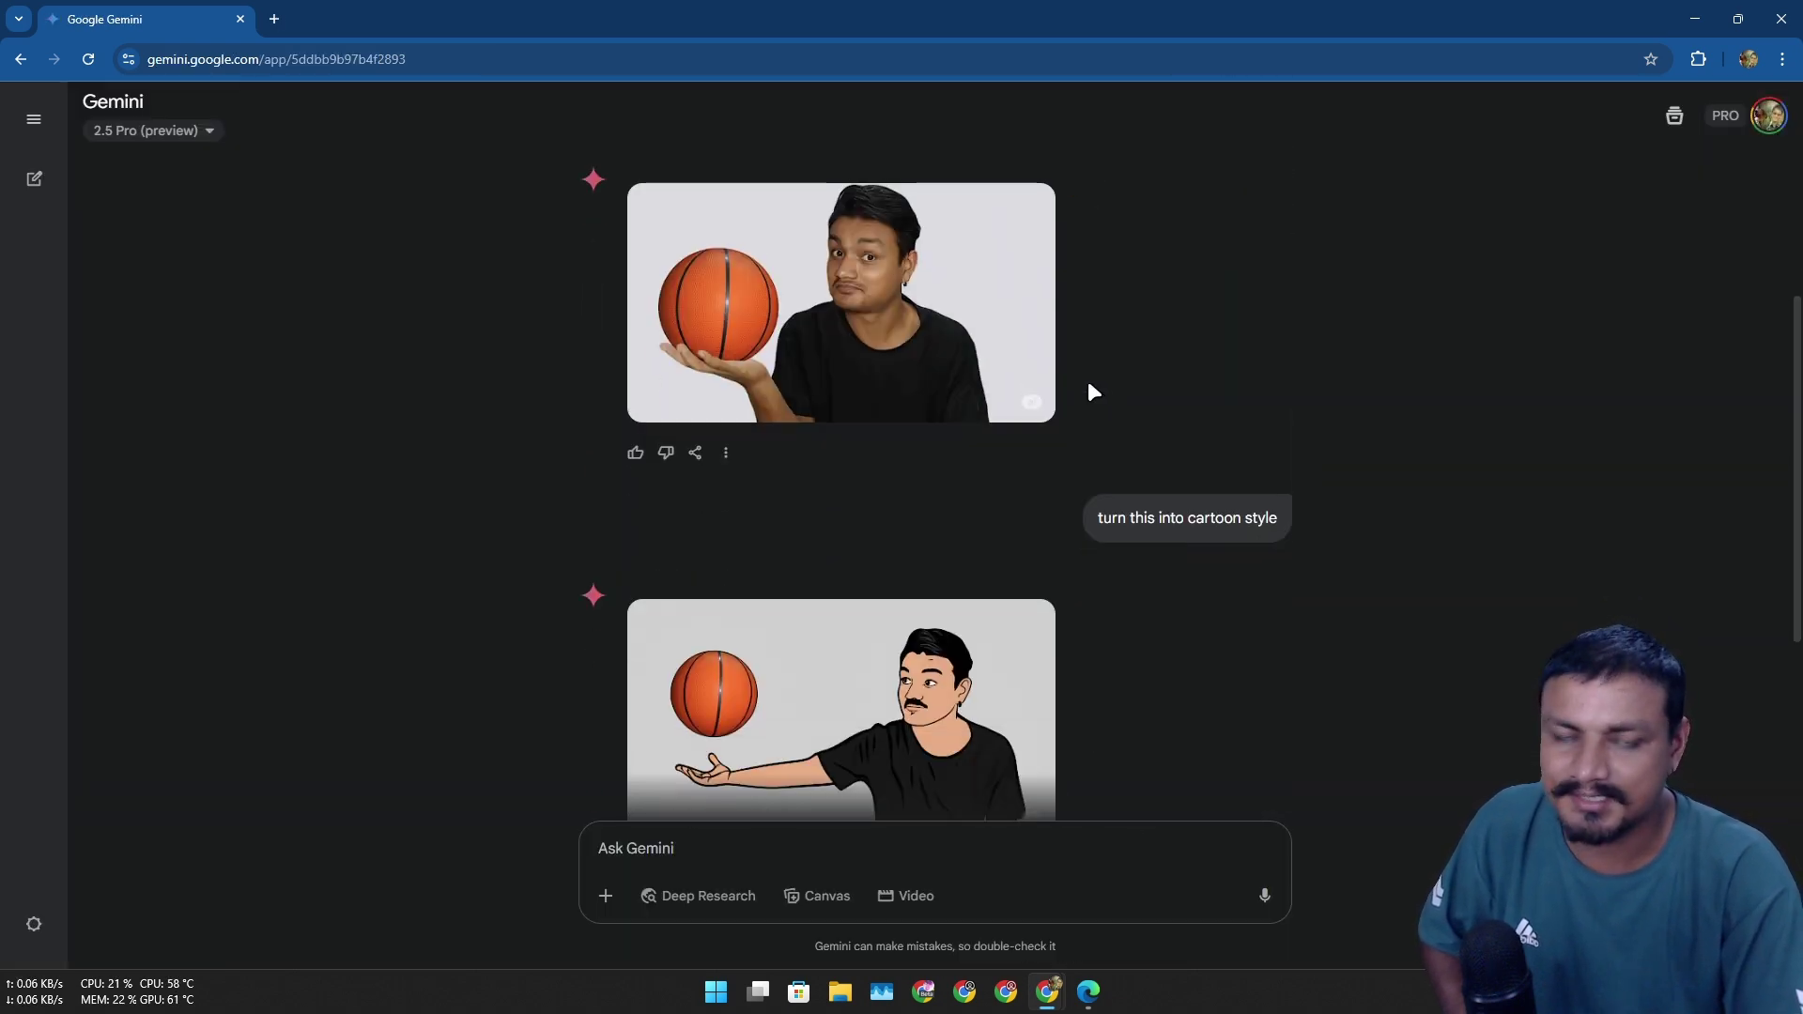
pyautogui.click(1047, 990)
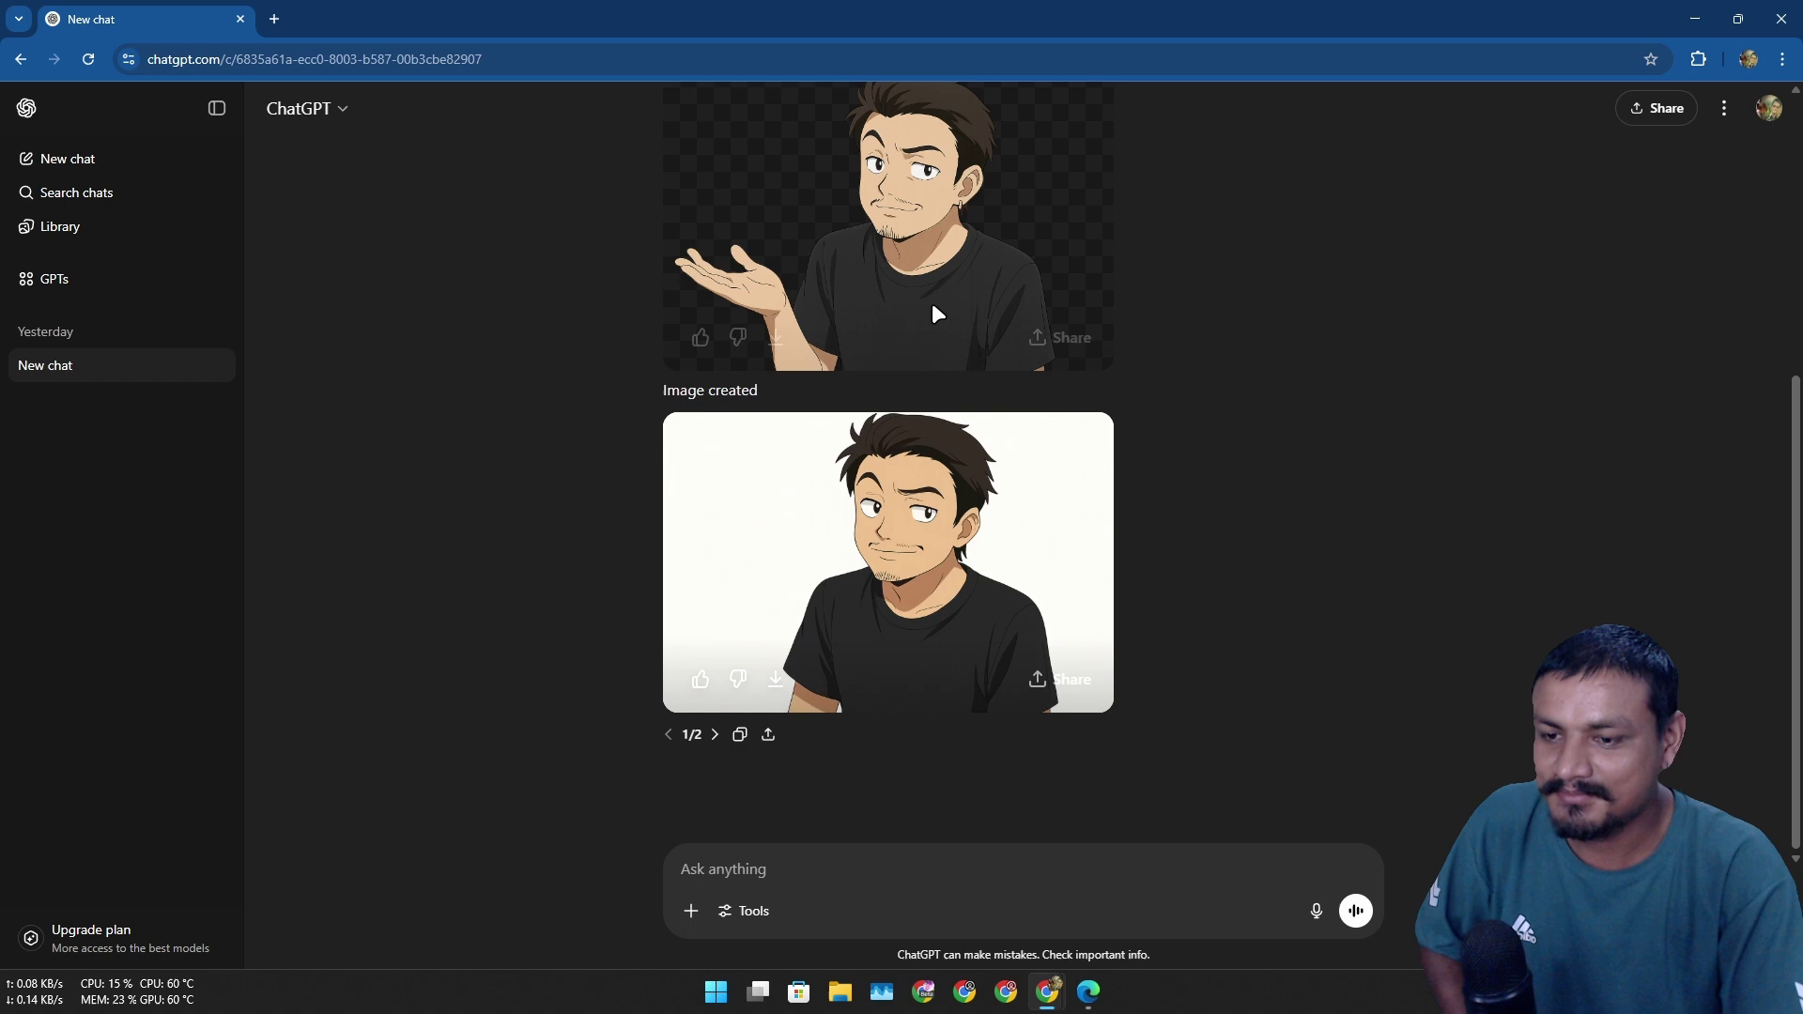
pyautogui.click(1089, 994)
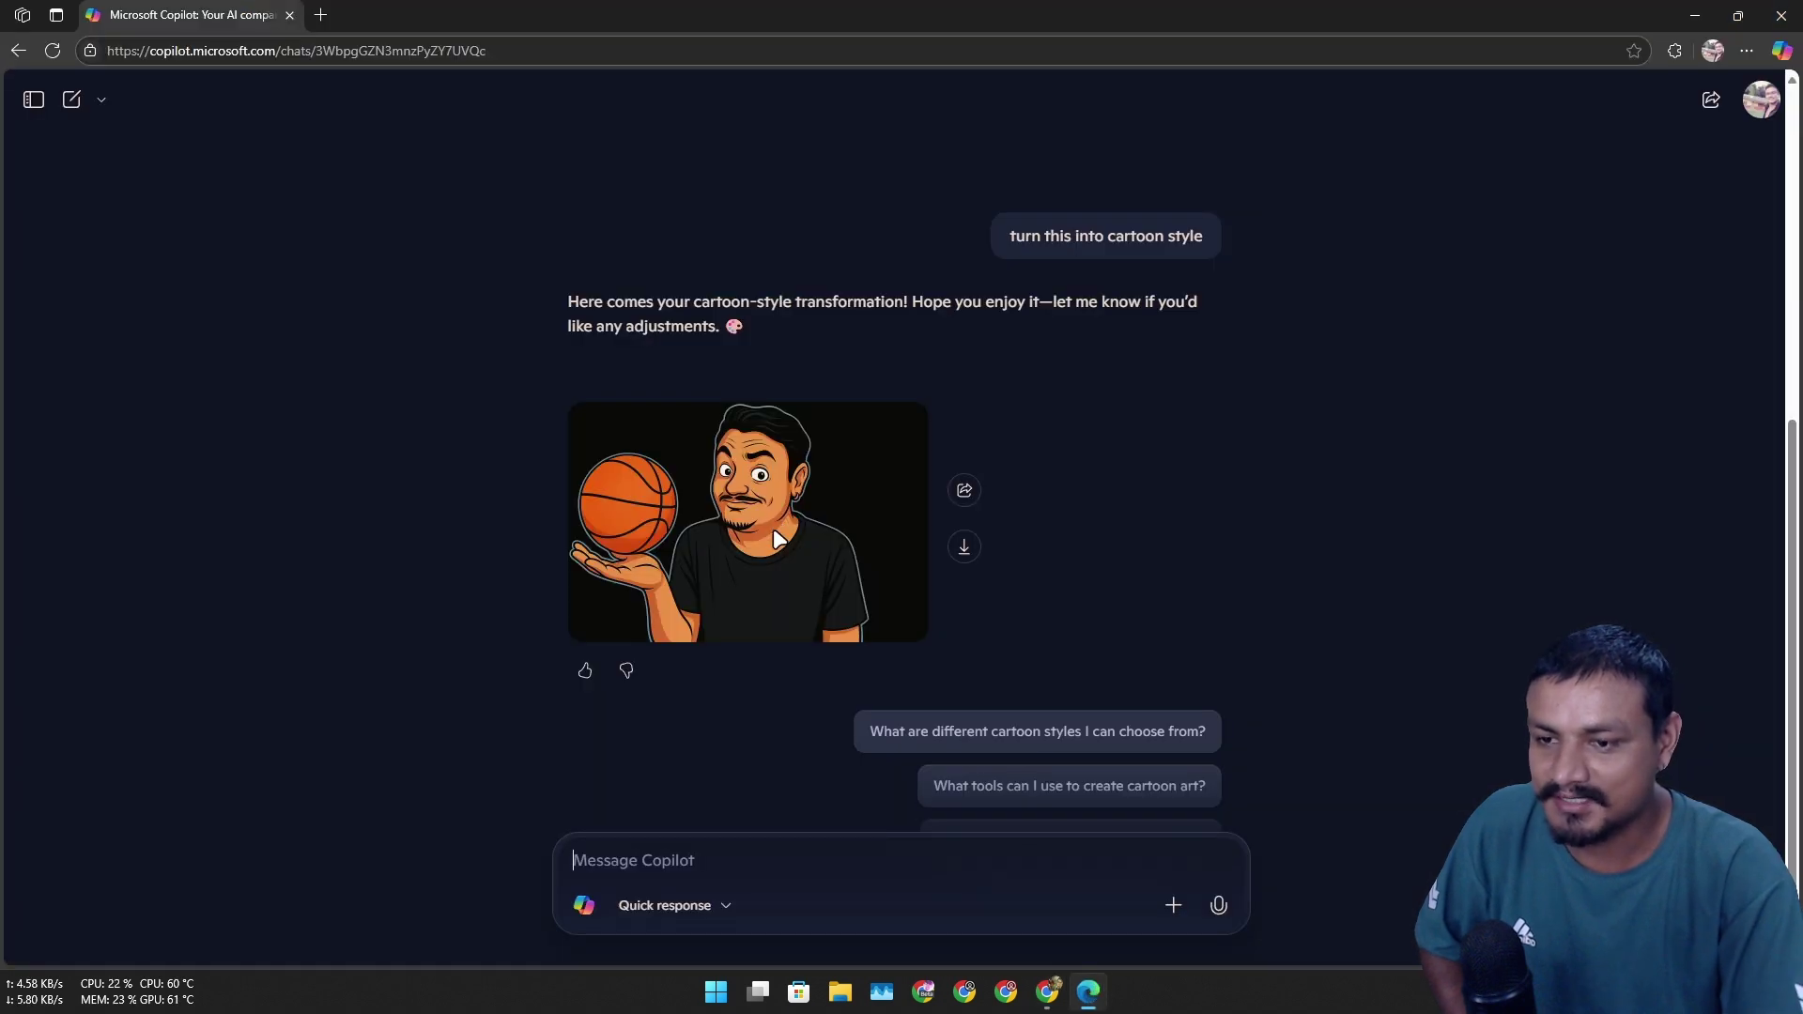
pyautogui.scroll(5, 770, 528)
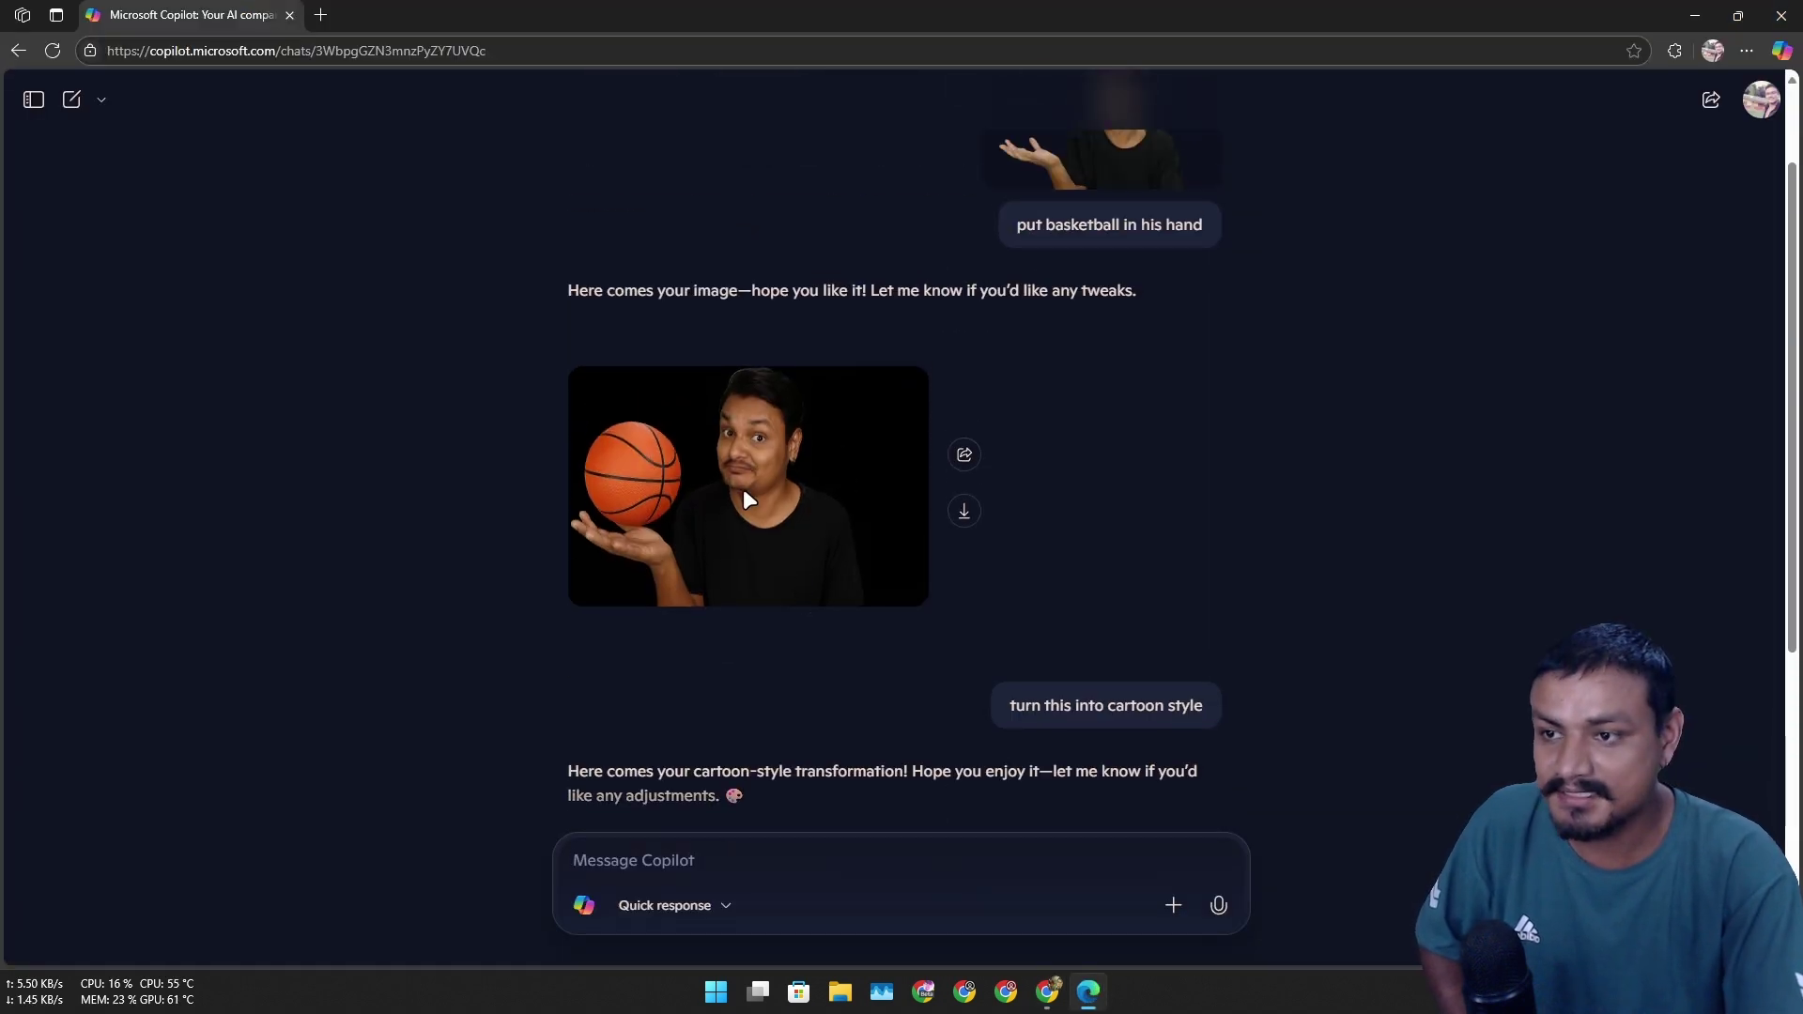
pyautogui.scroll(-2, 742, 488)
pyautogui.scroll(-3, 751, 488)
pyautogui.scroll(4, 738, 517)
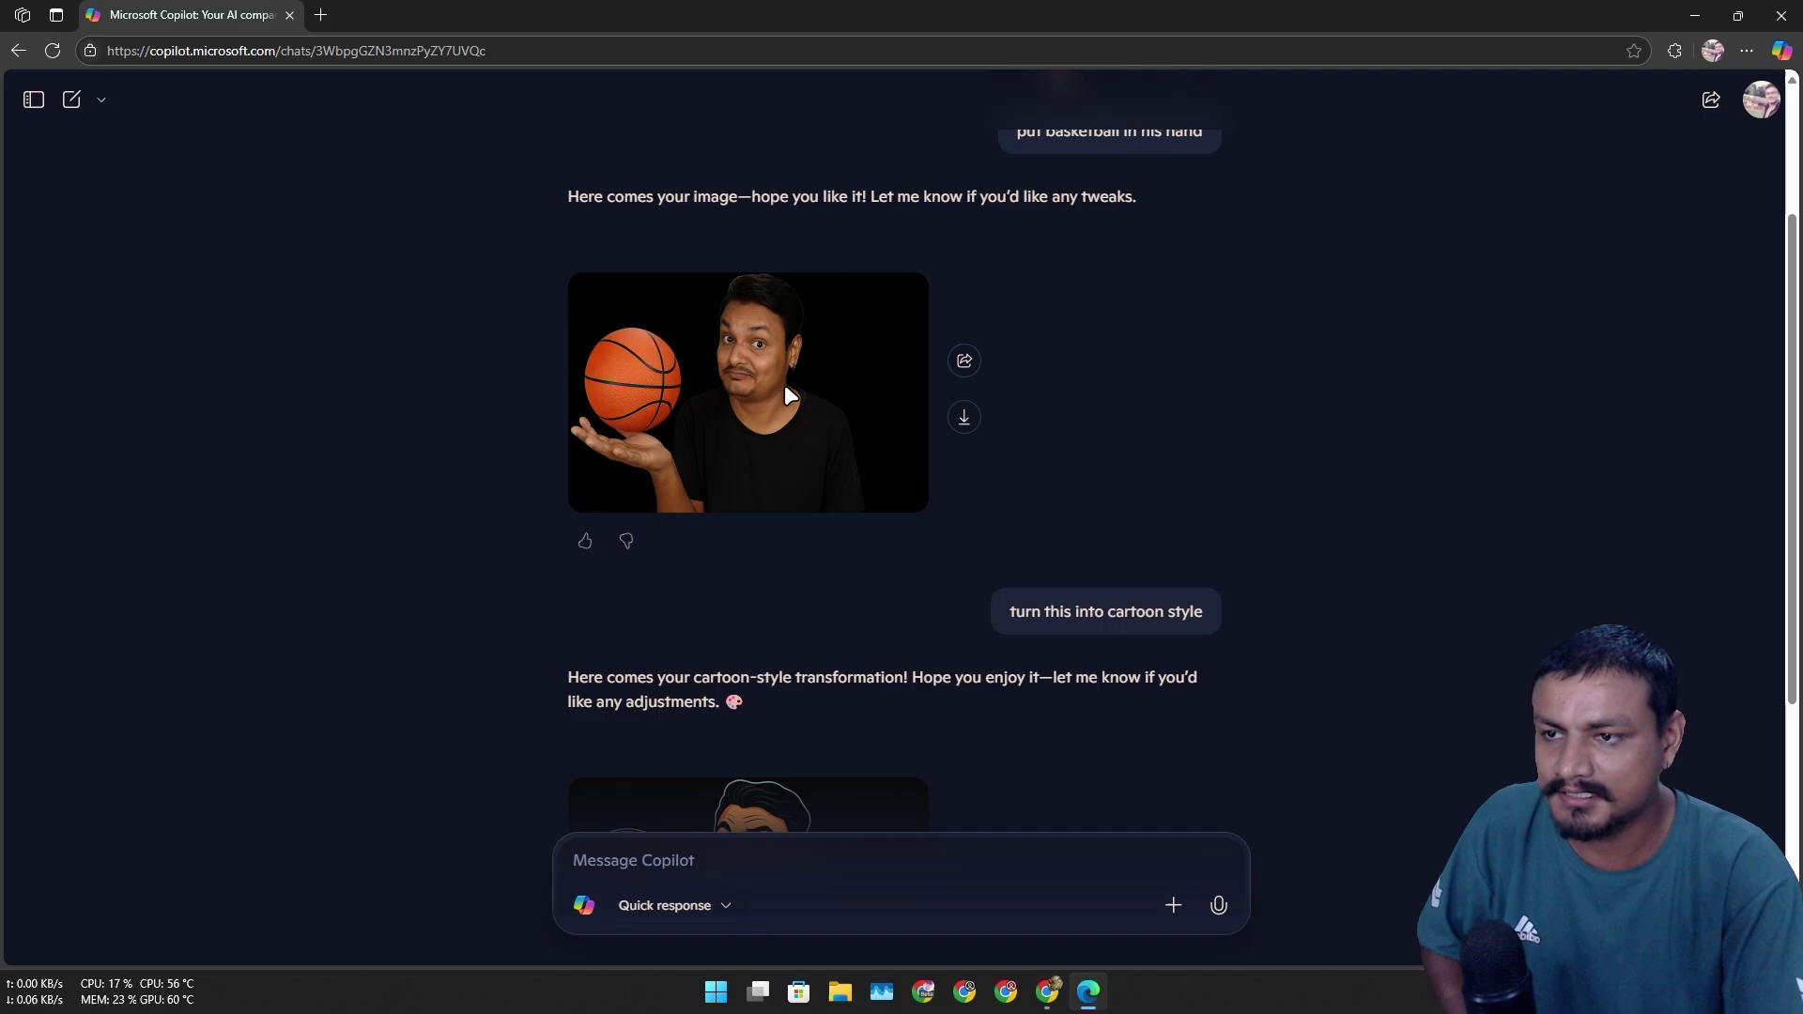